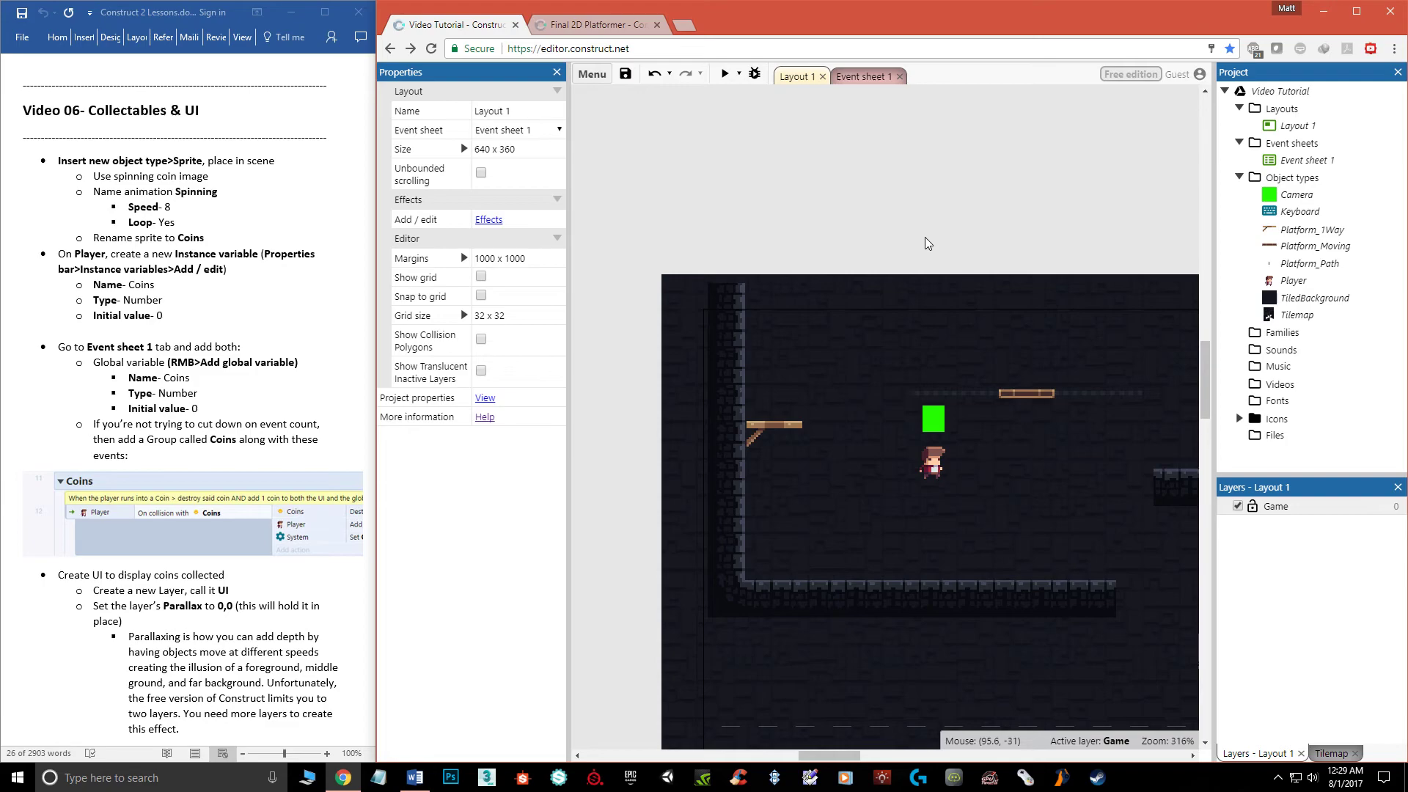
- Insert a new Sprite object and place it just above the floor near the left wall of the layout
double_click(923, 241)
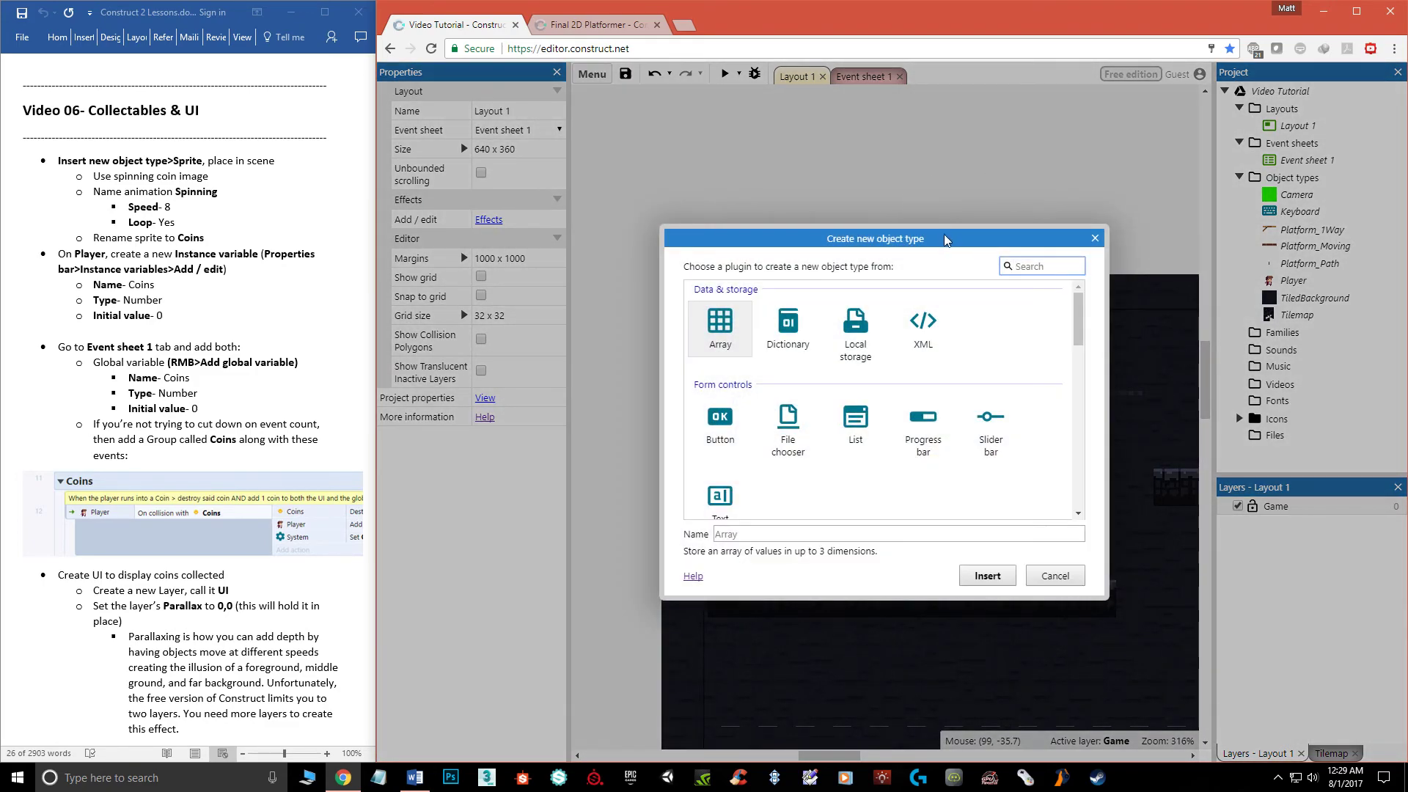
left_click_drag(924, 241, 899, 206)
scroll(965, 347, "down", 5)
left_click(965, 345)
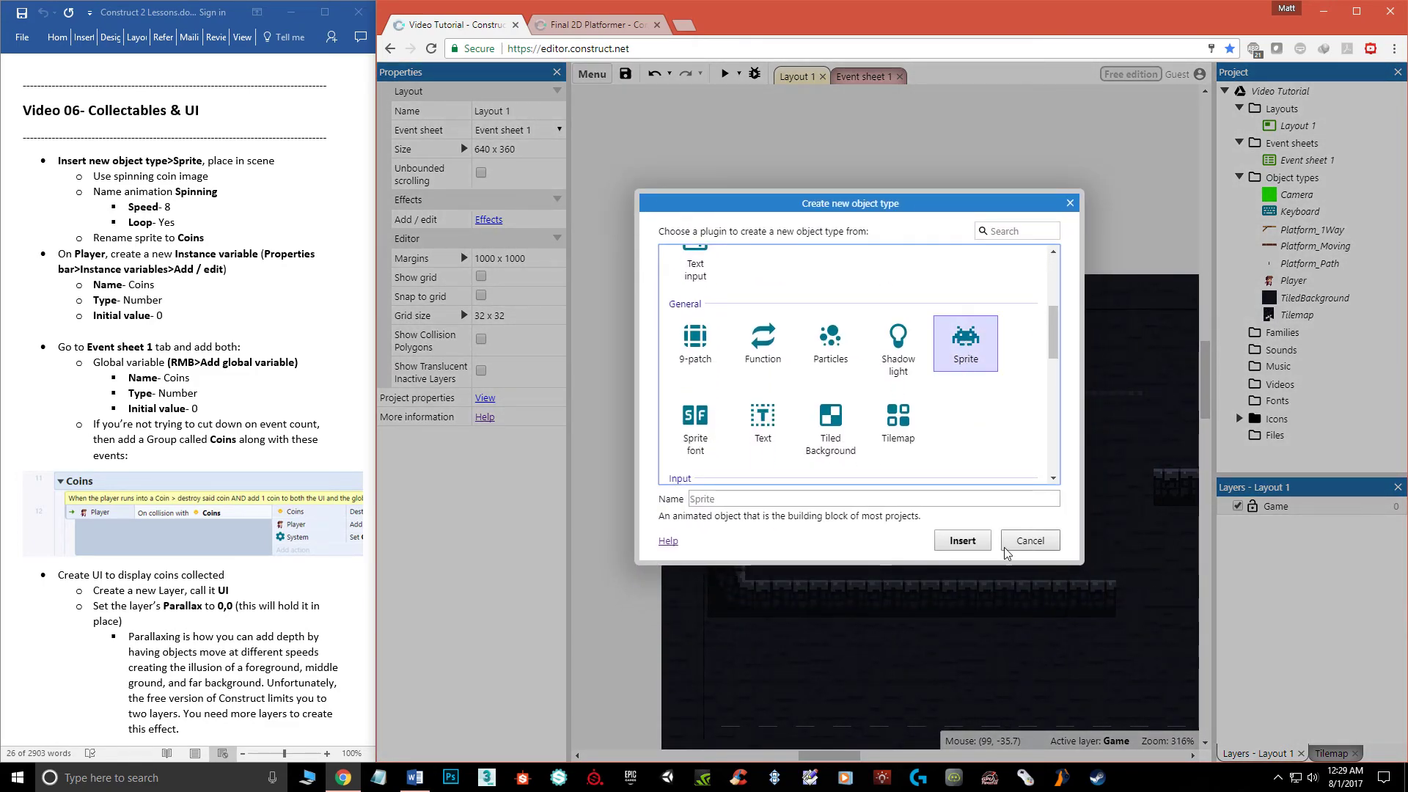
left_click(962, 541)
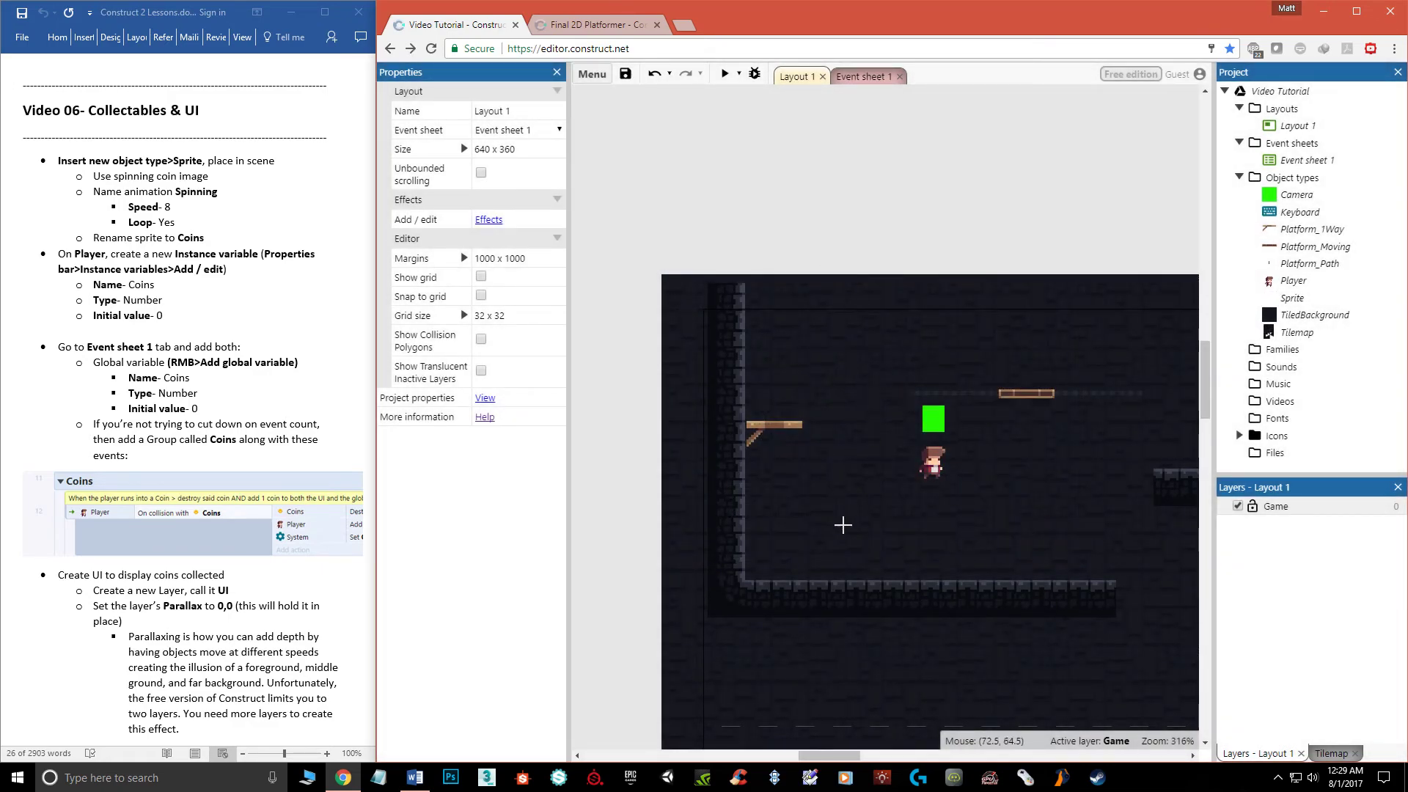
left_click(793, 523)
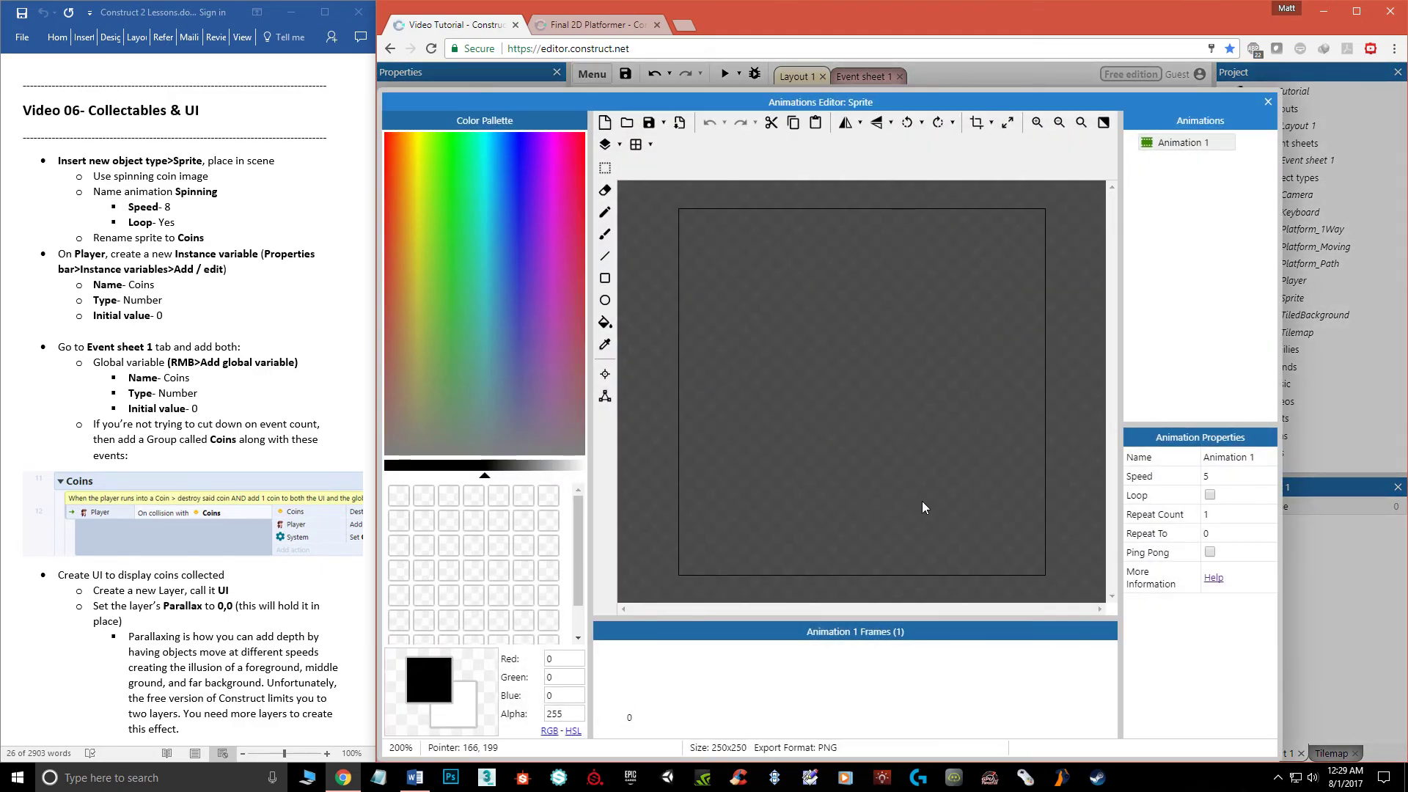
- Load 1.png from the Items > Coin > Spin folder as the new sprite's image and close the animation editor
left_click(627, 122)
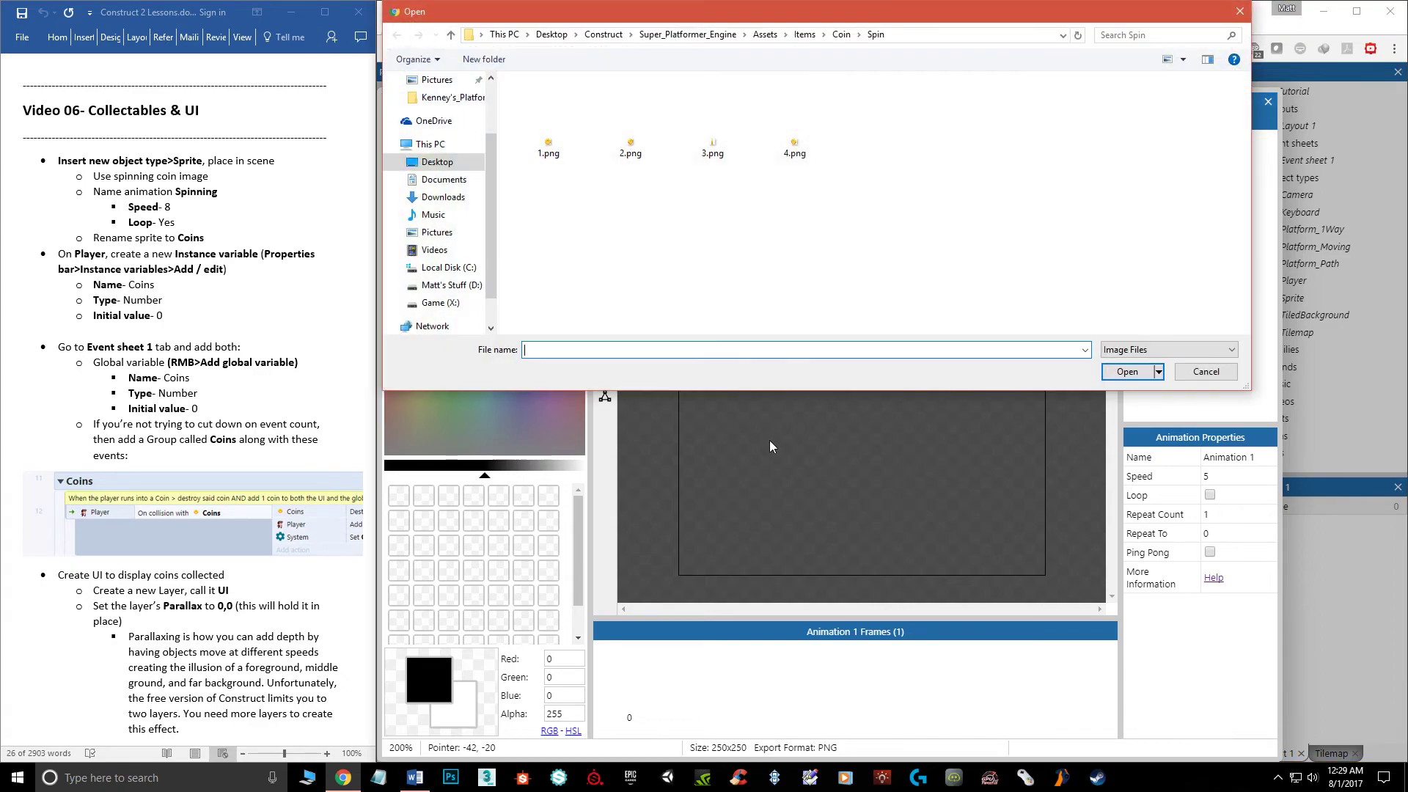
left_click(805, 35)
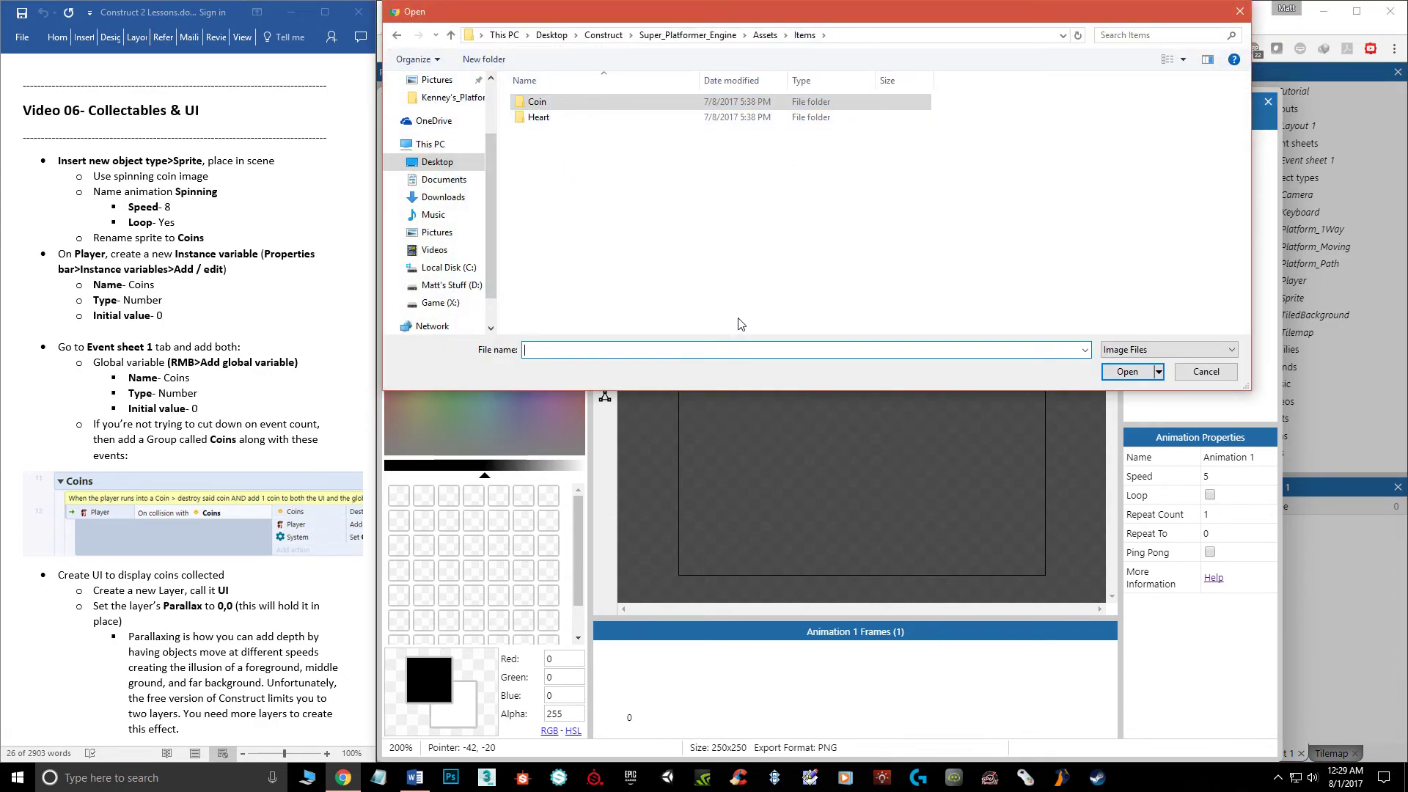
double_click(539, 103)
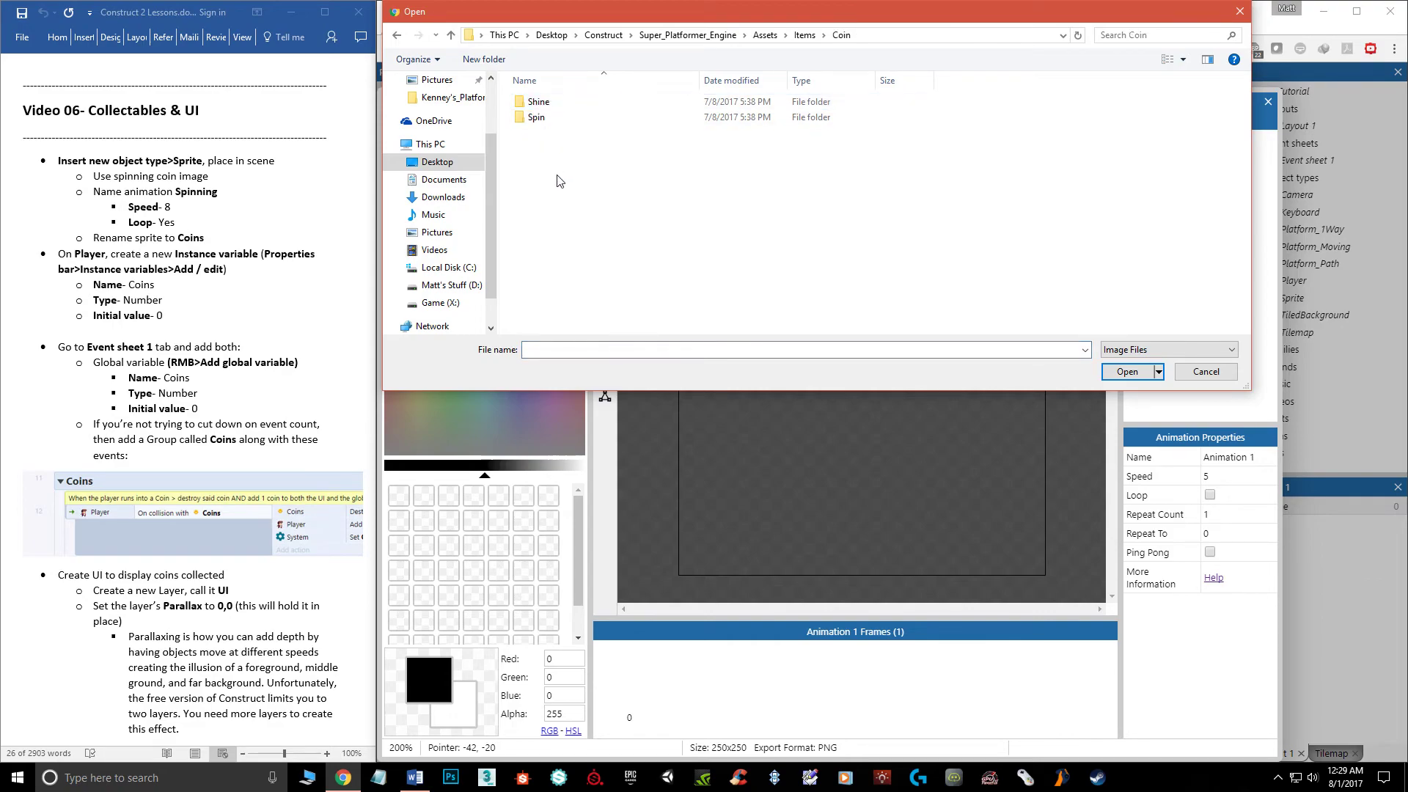
double_click(543, 118)
left_click(552, 145)
left_click(1128, 371)
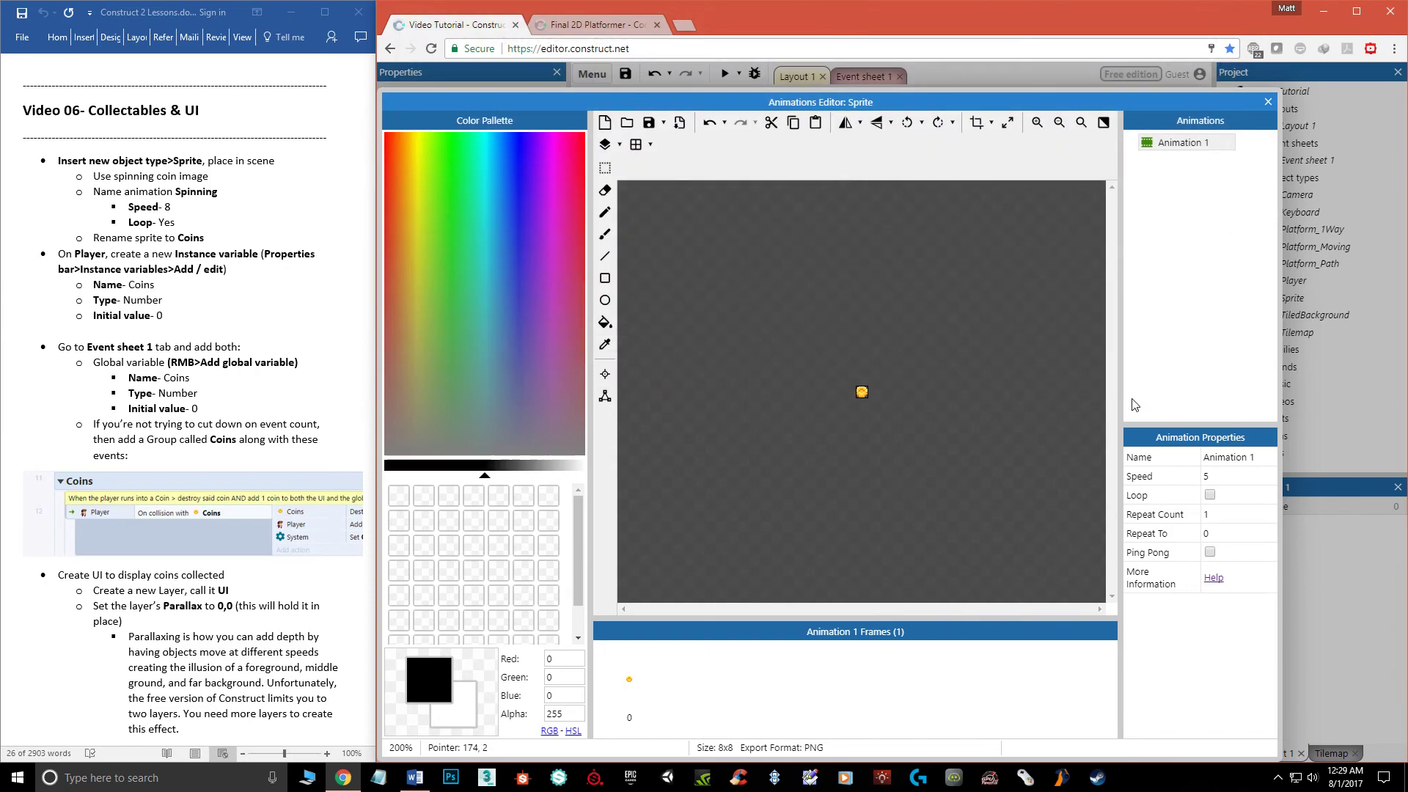
left_click(1269, 102)
- Rename the new sprite object type as Coins
right_click(1293, 300)
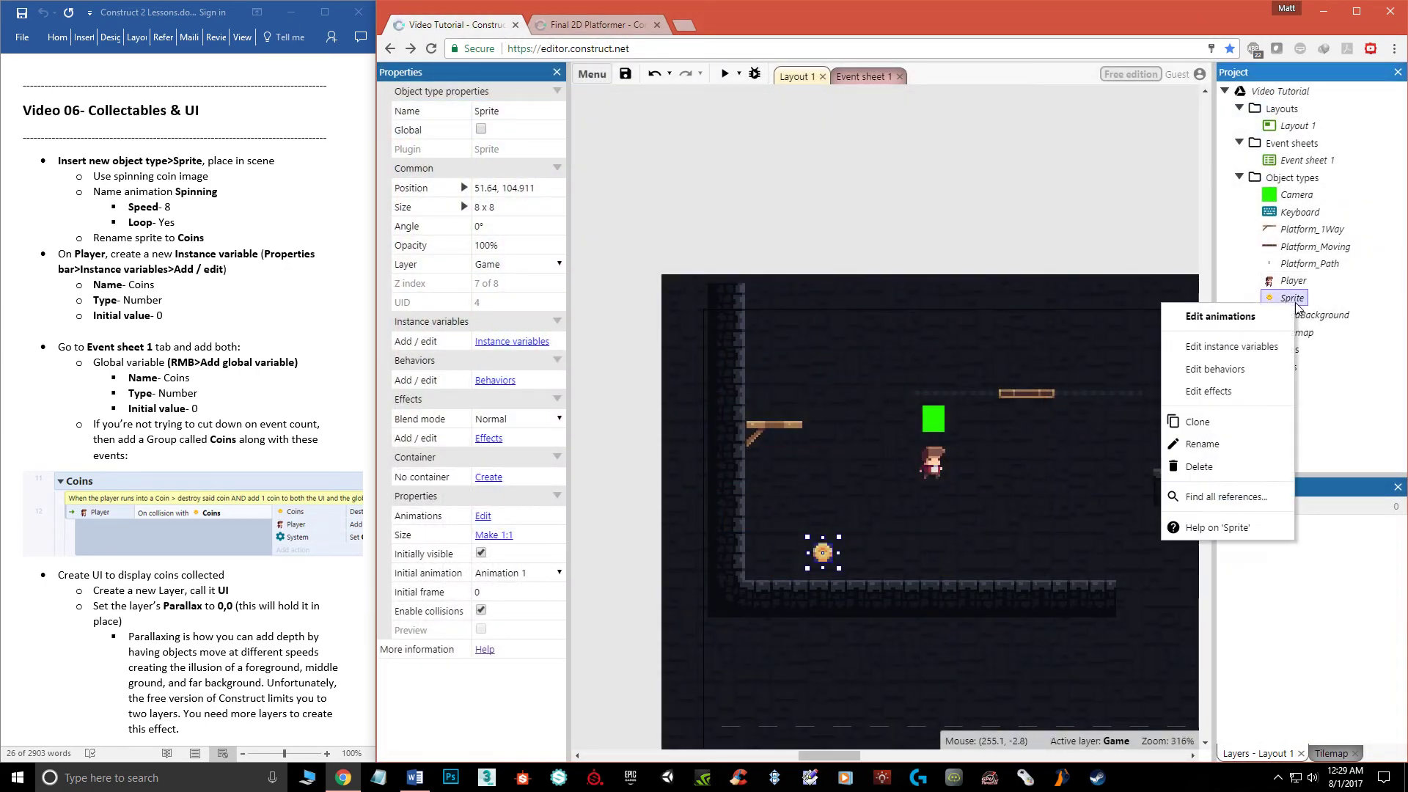
left_click(1218, 443)
type("Coins")
key("Return")
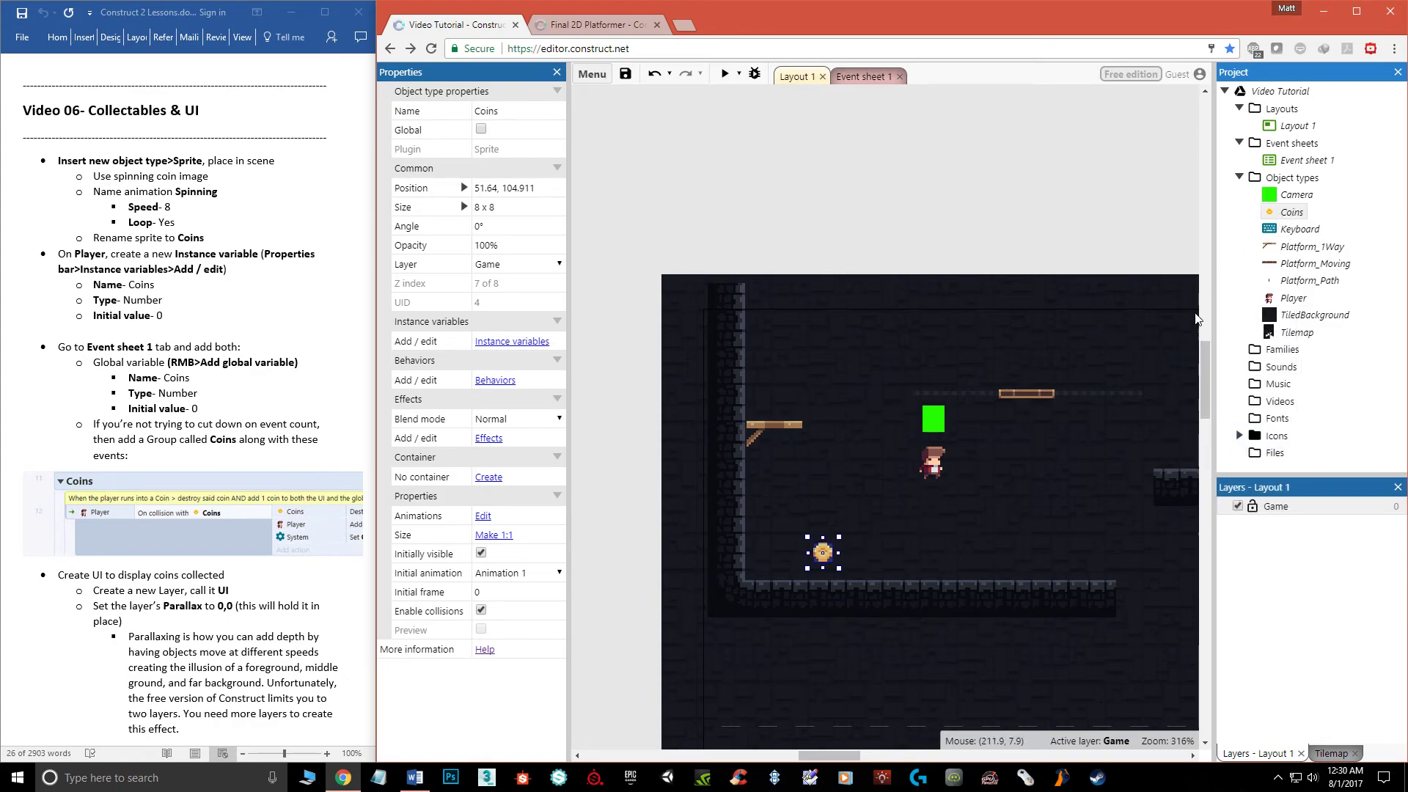
- Import 2.png, 3.png and 4.png from files as additional frames of the Coins sprite's animation
double_click(1287, 213)
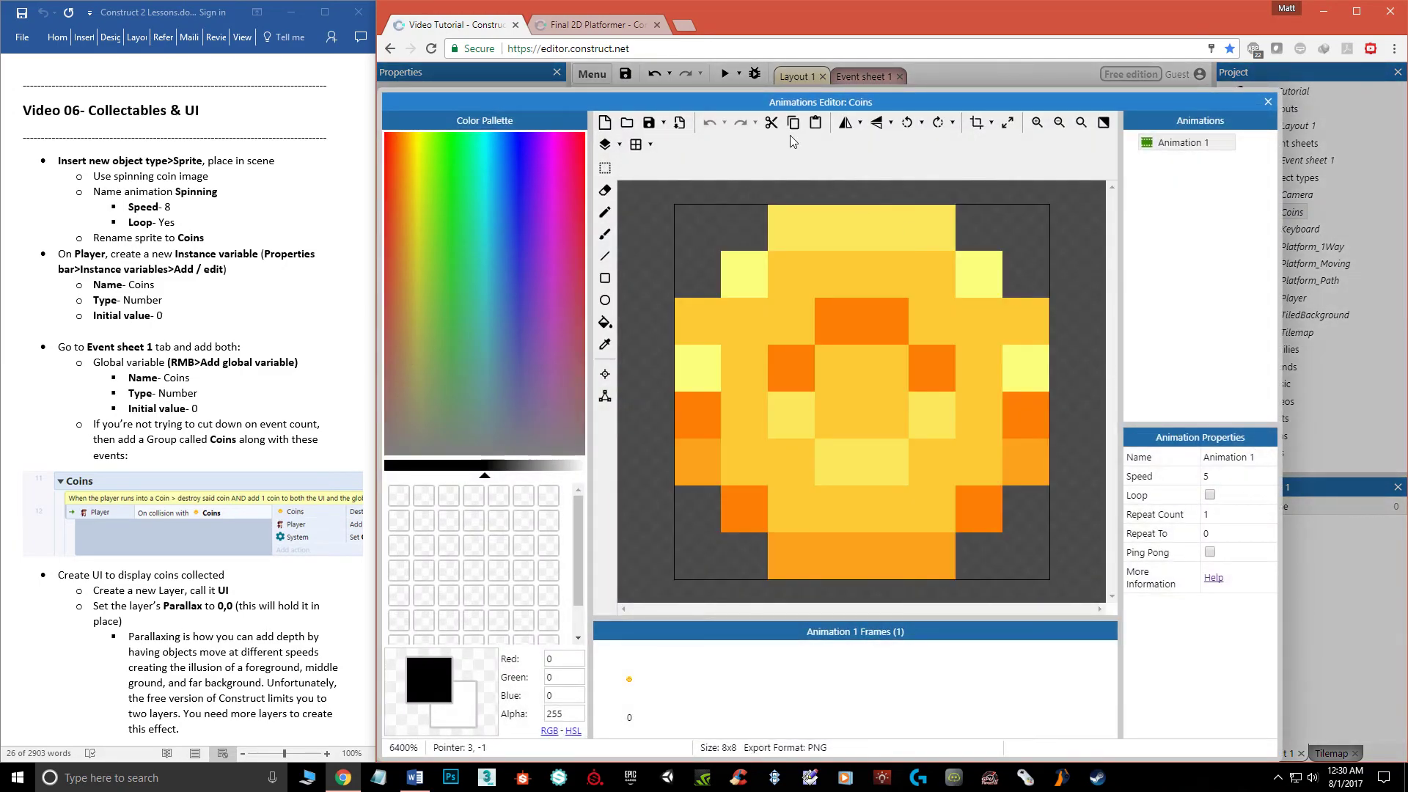
right_click(720, 673)
mouse_move(783, 635)
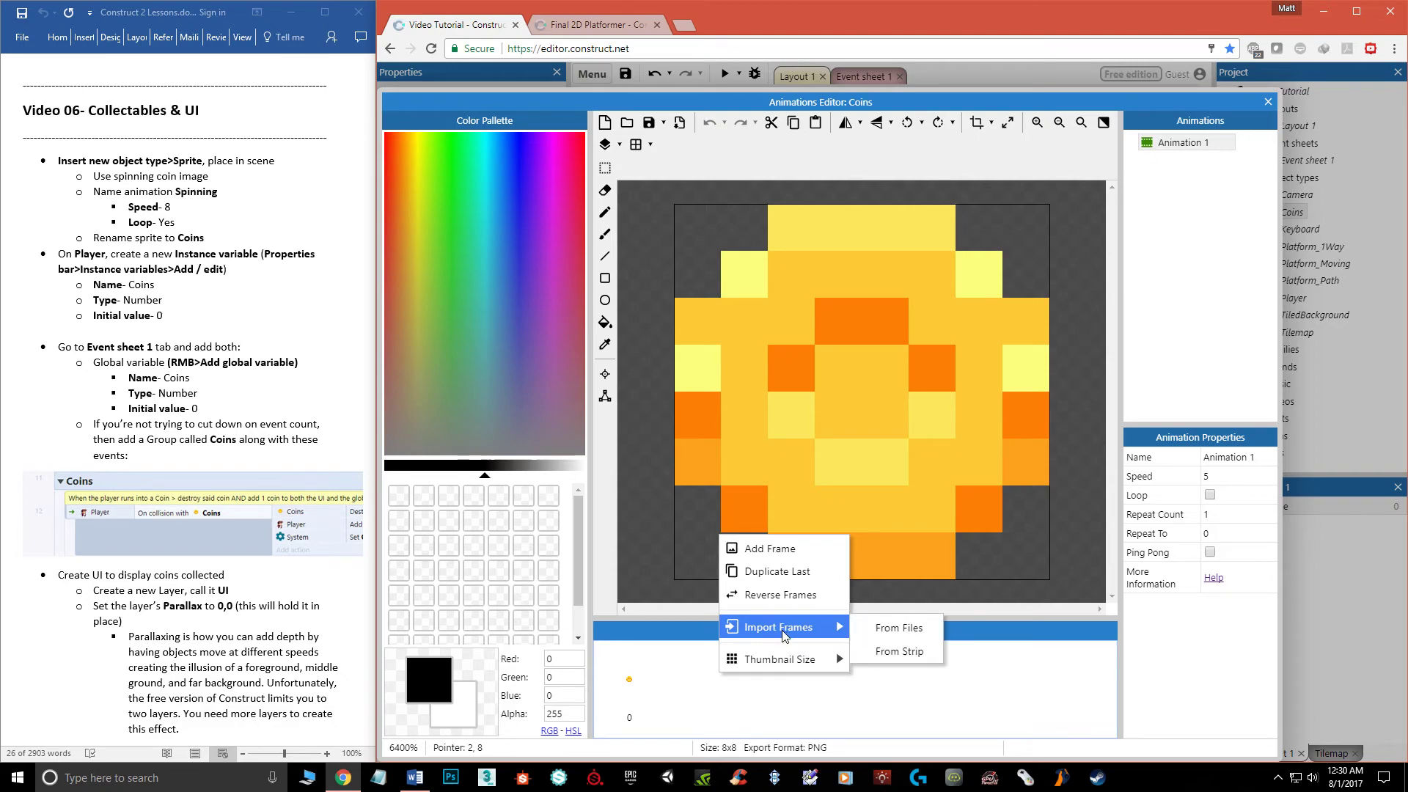
left_click(896, 633)
left_click_drag(629, 163, 803, 156)
left_click(1133, 372)
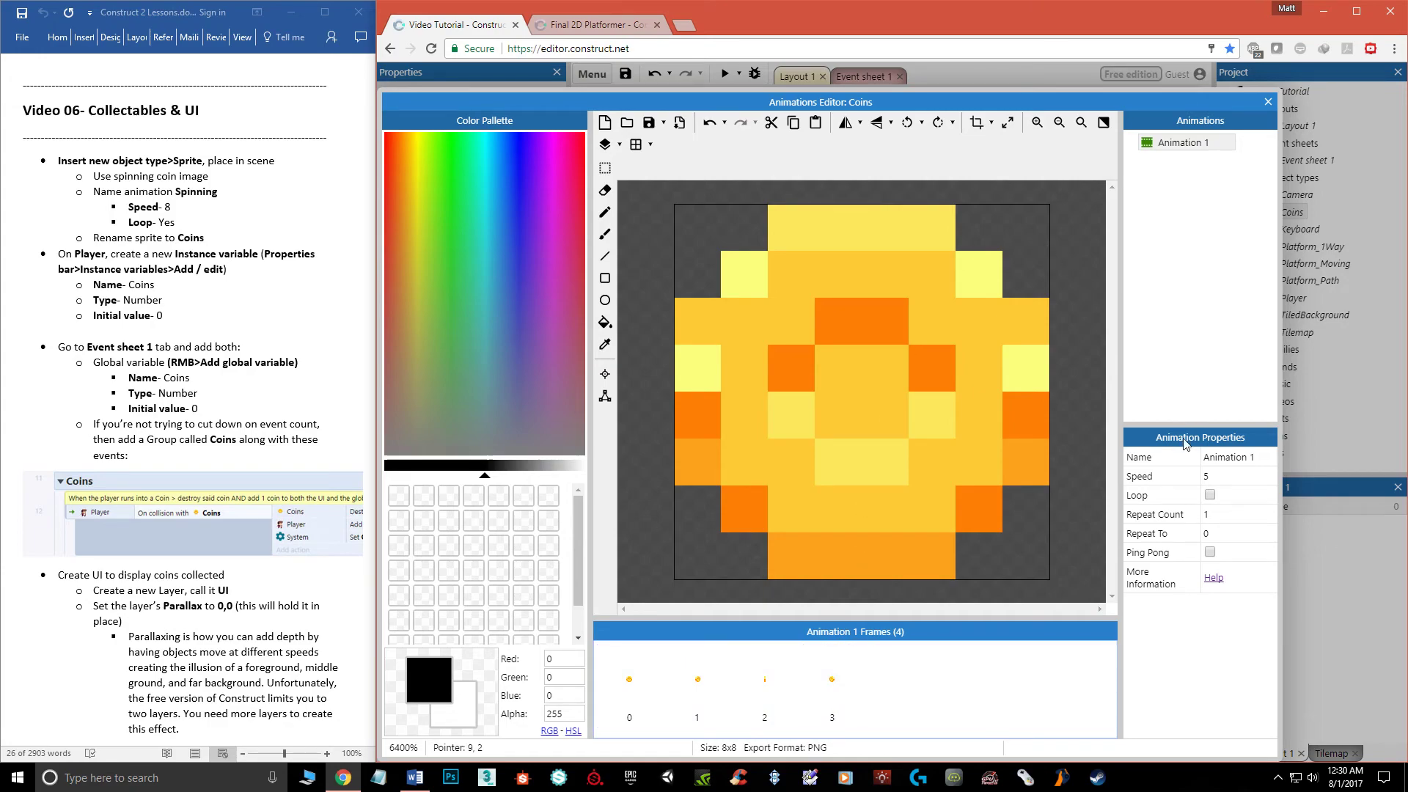
- Set the coin animation to loop at speed 8 and rename it Spinning
left_click(1181, 476)
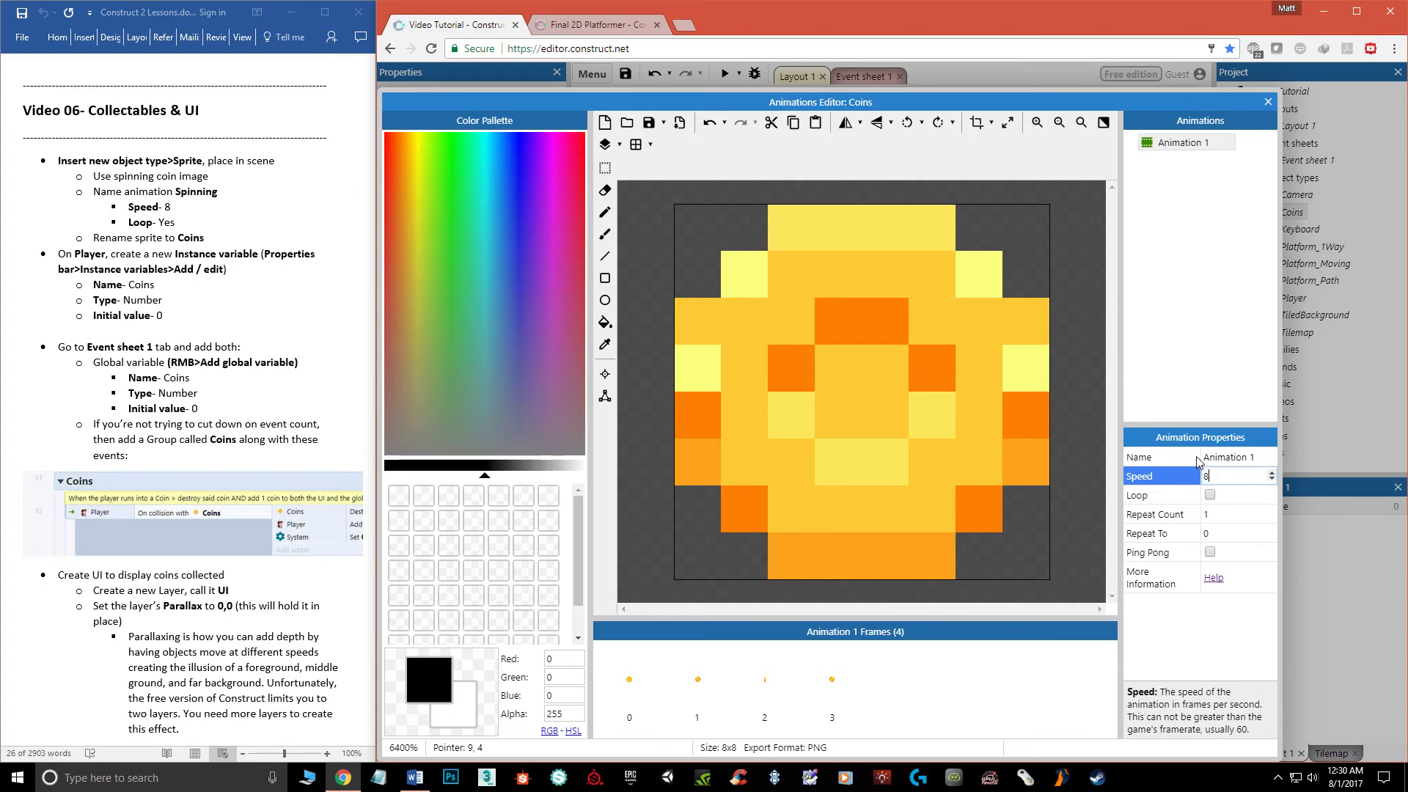
left_click(1211, 498)
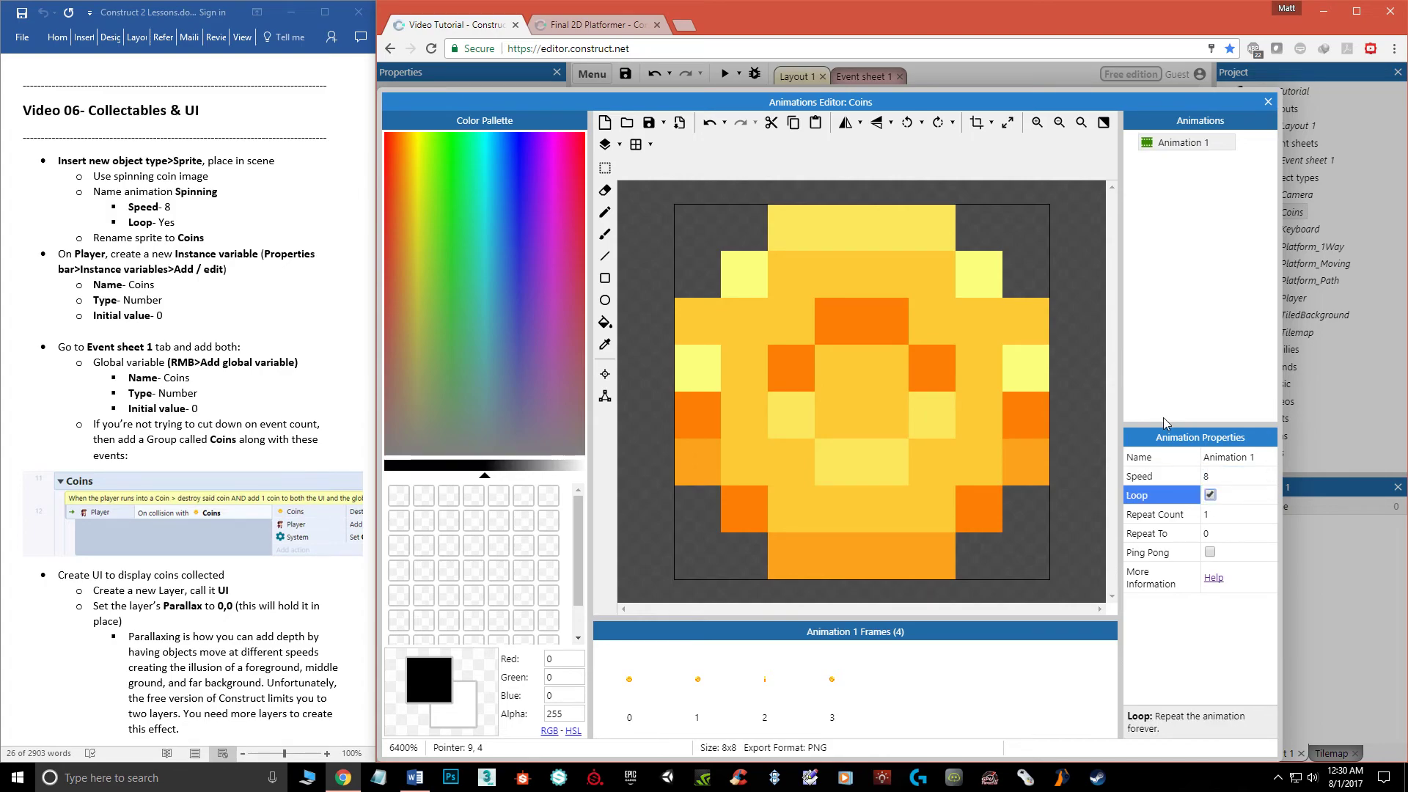
right_click(1174, 145)
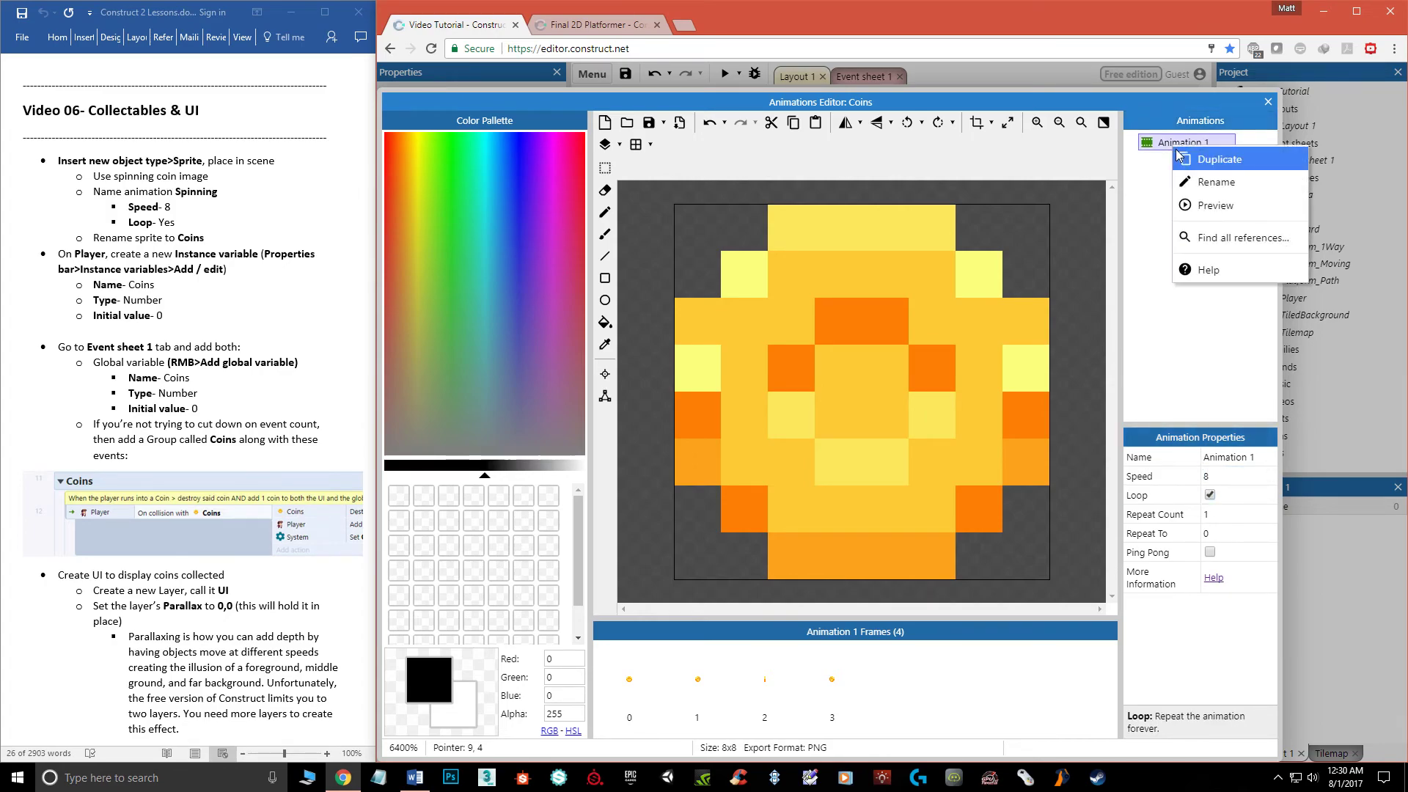
left_click(1207, 197)
type("S")
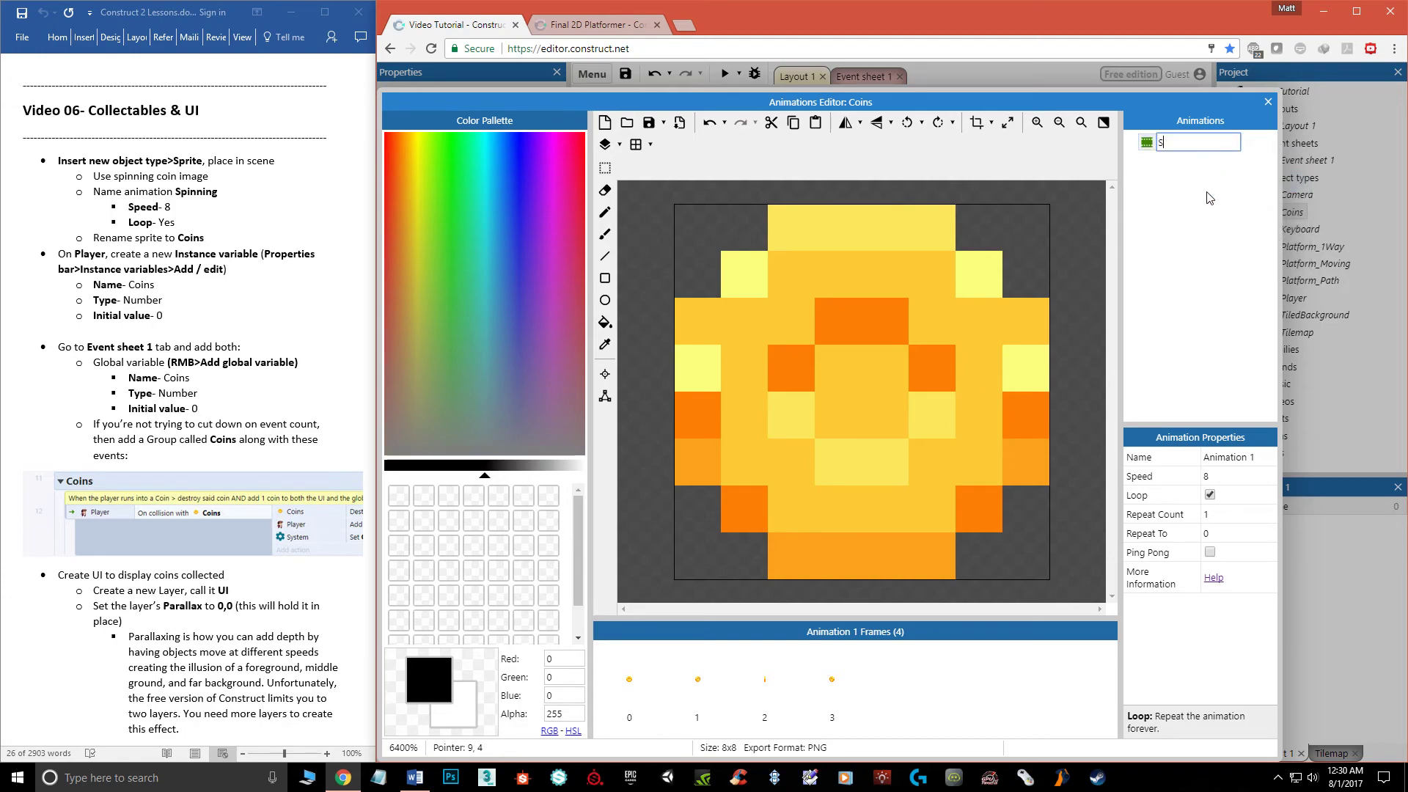
type("pinning")
key("Return")
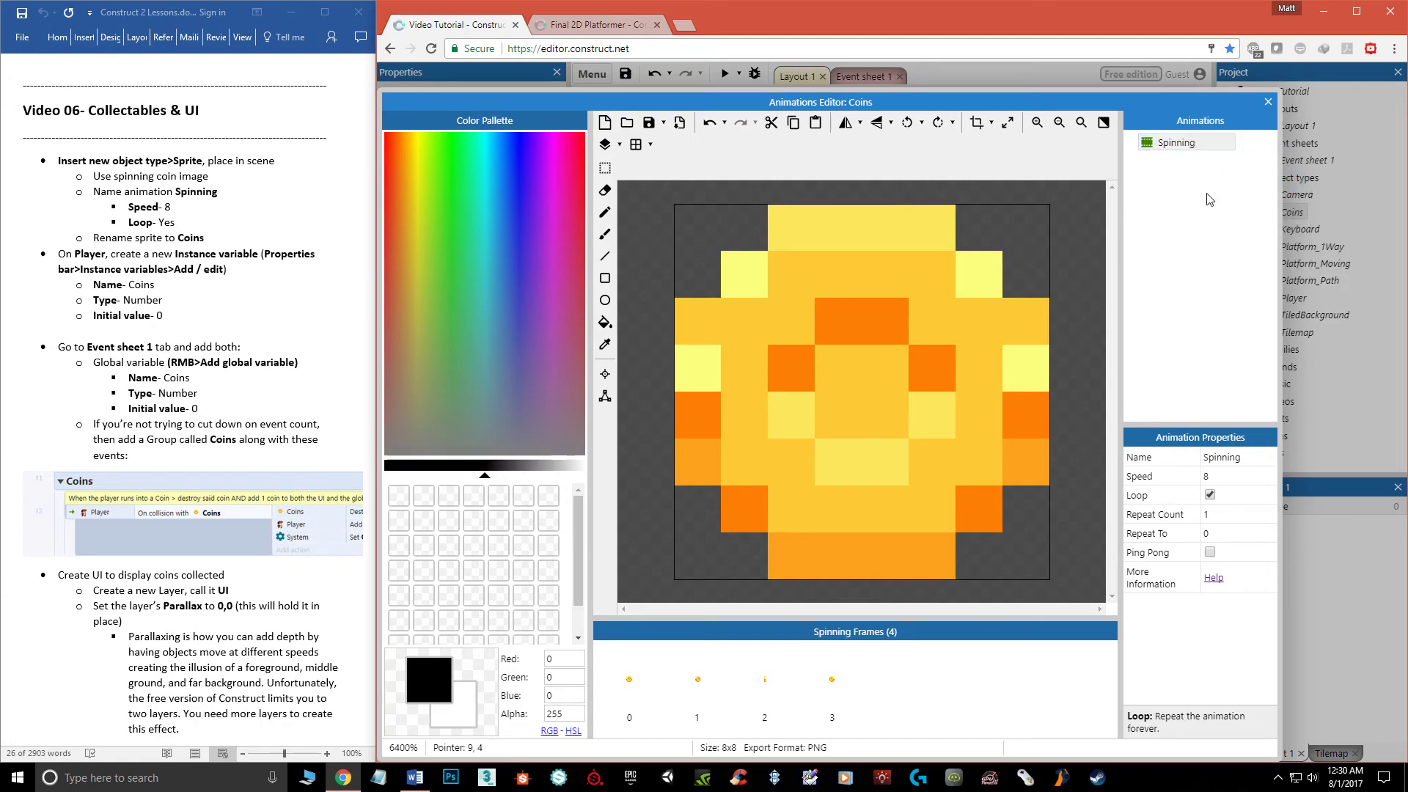
- Preview the Spinning animation of the Coins sprite and close the preview
right_click(1174, 145)
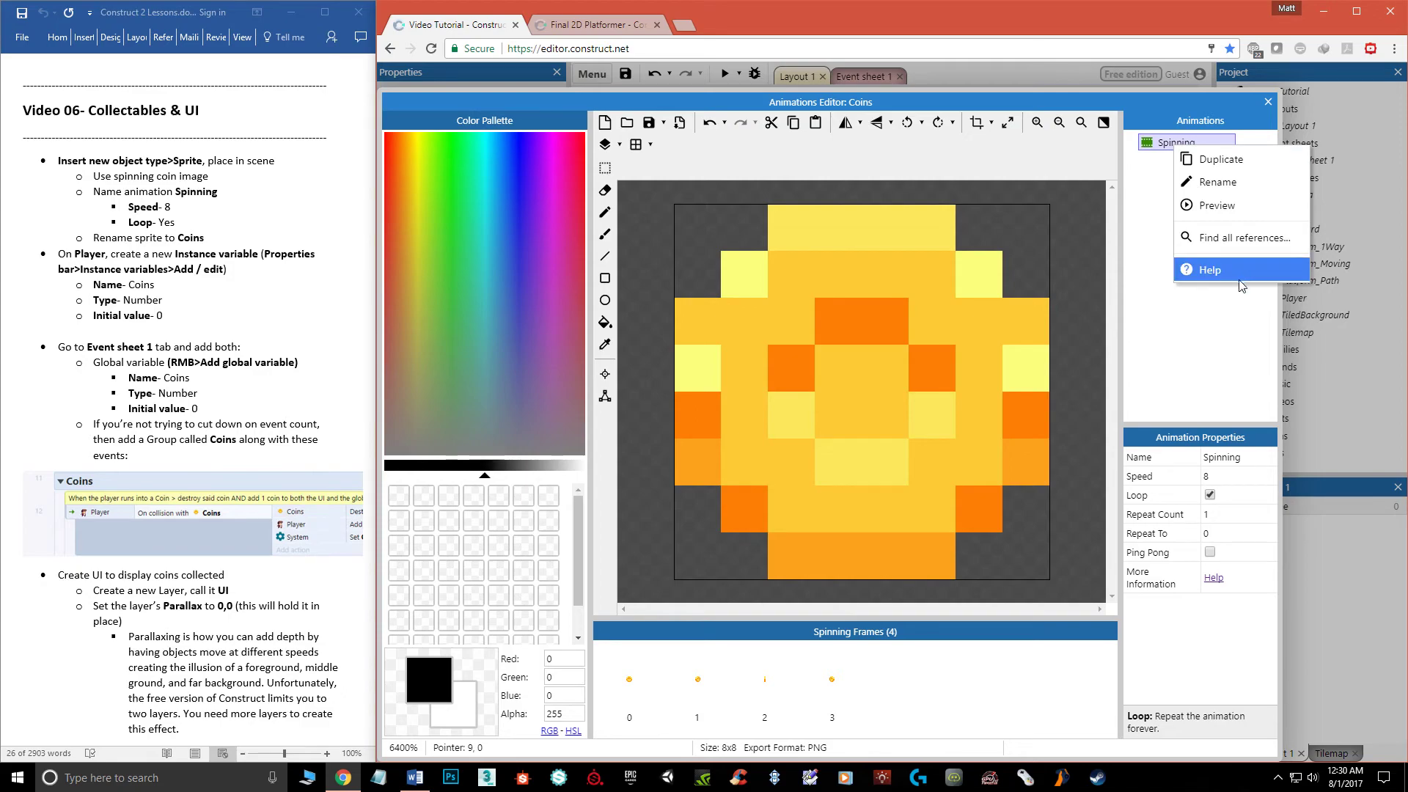
left_click(1222, 223)
left_click(968, 320)
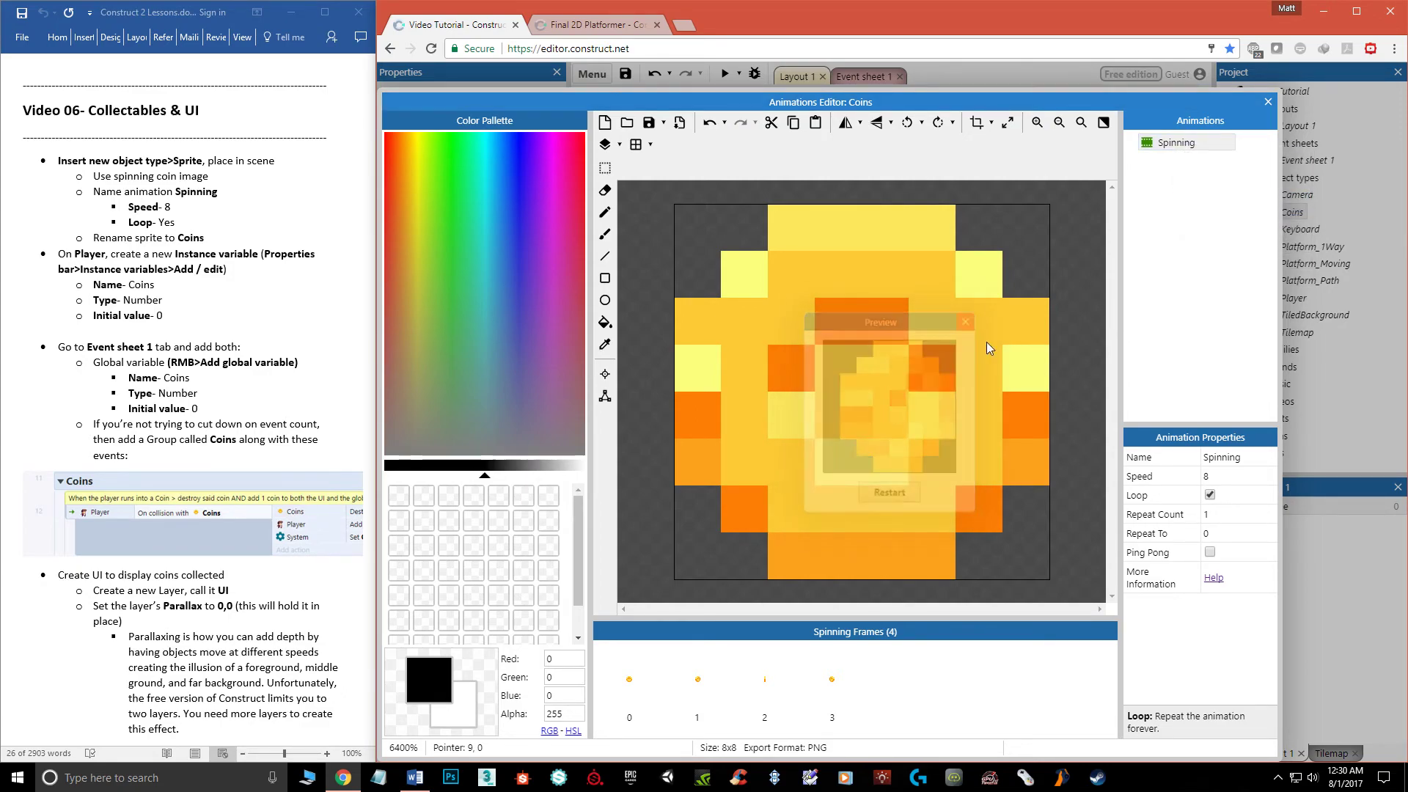
- Close the animation editor and place a second Coins instance above the right end of the floor
left_click(1266, 107)
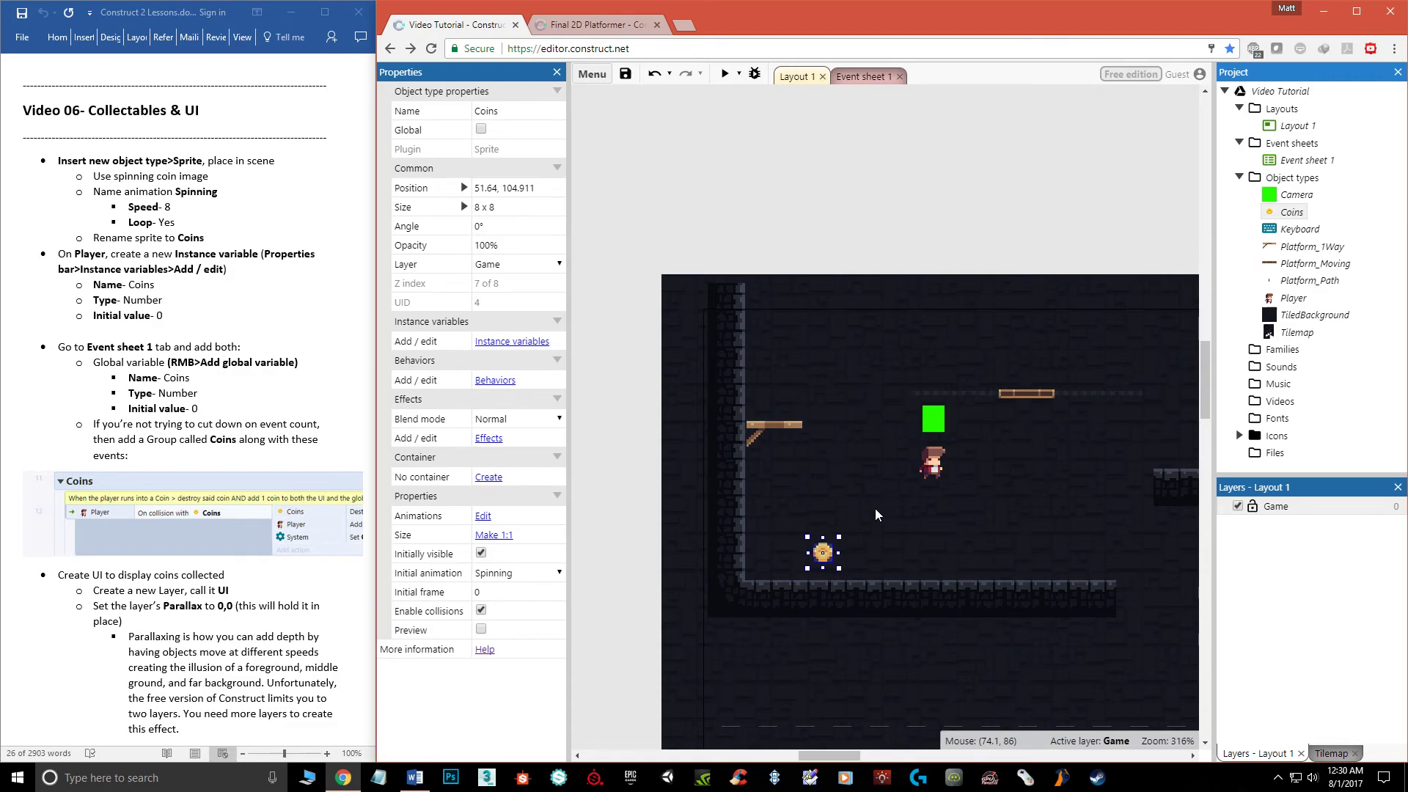
left_click_drag(1296, 213, 1077, 551)
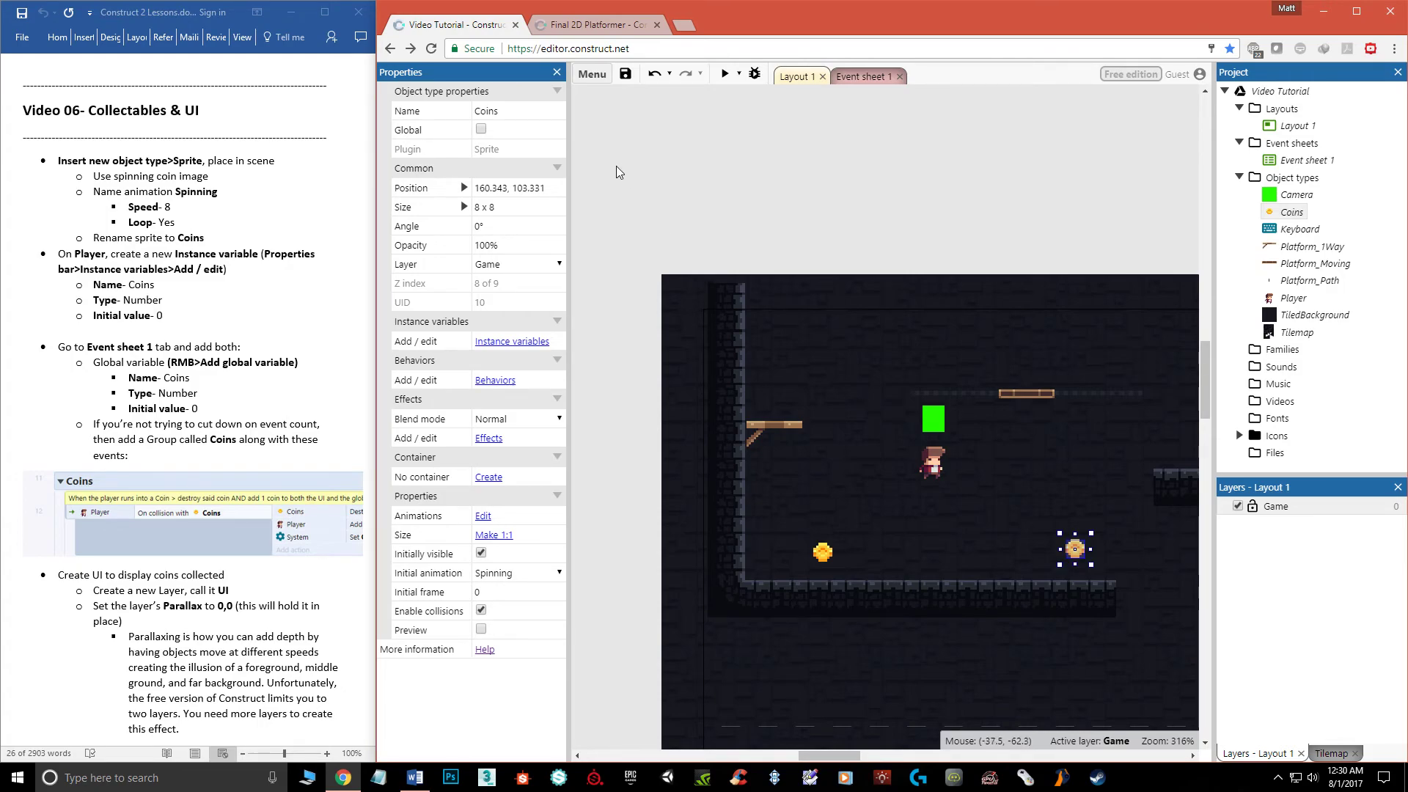
- Add an instance variable named Coins to the Player, with type Number and initial value 0
left_click(1292, 299)
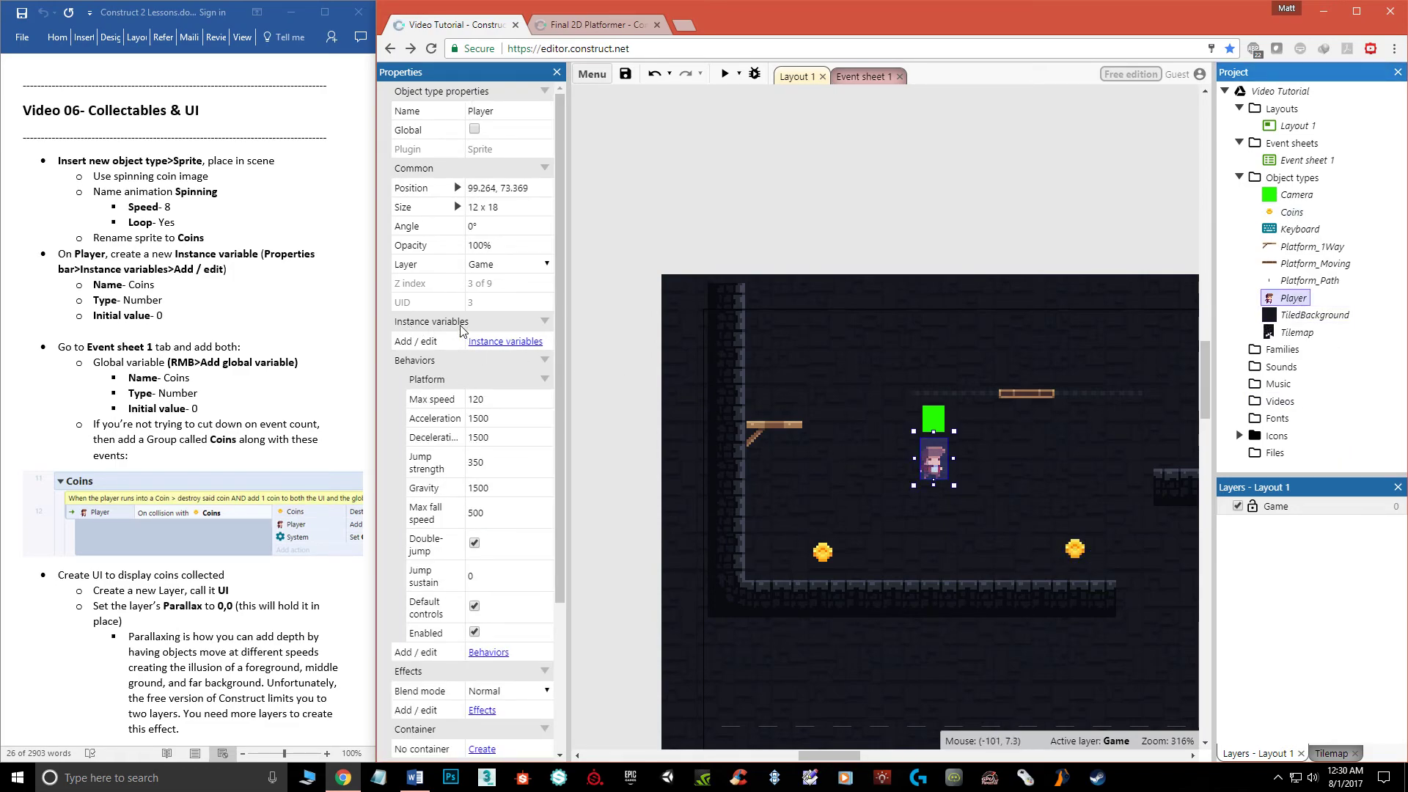
left_click(500, 342)
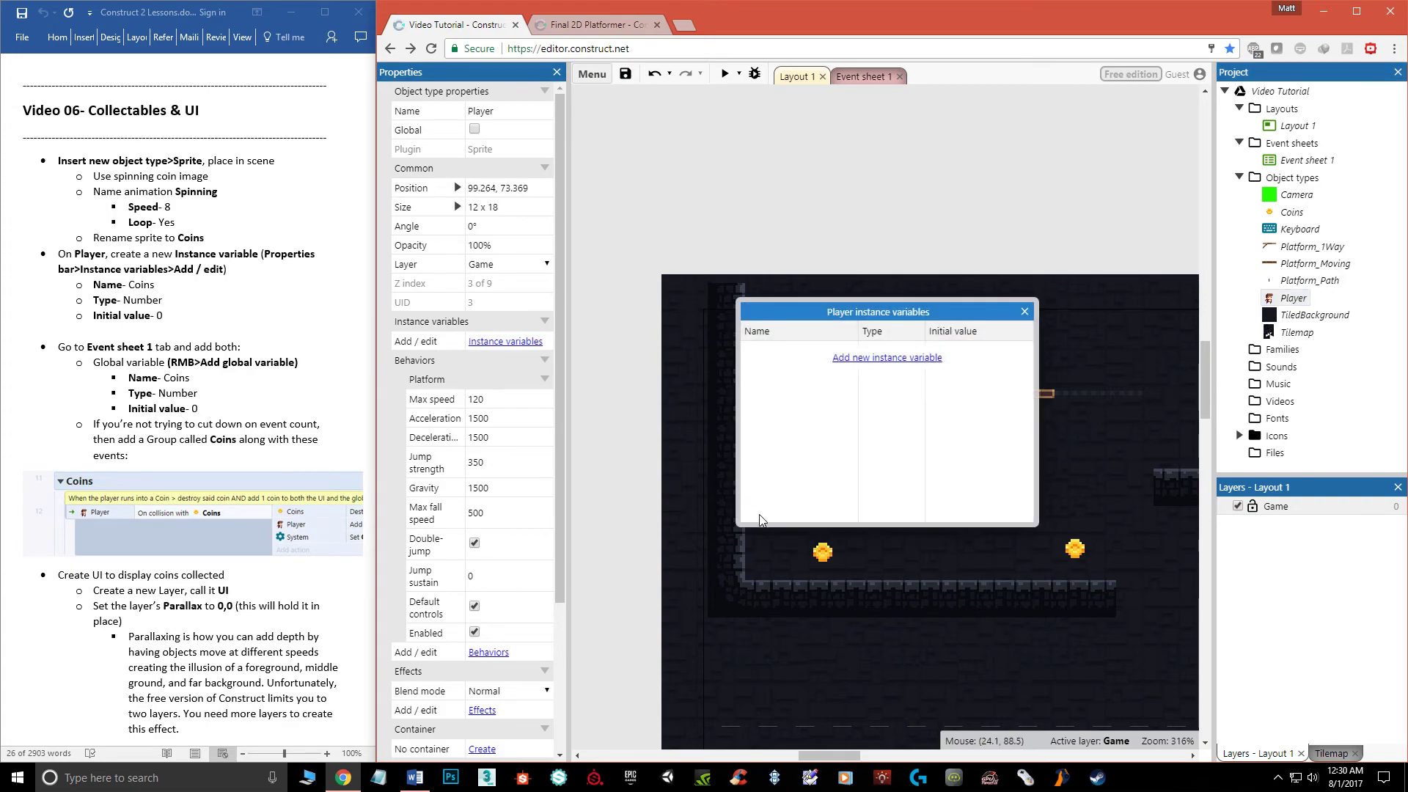
left_click(858, 359)
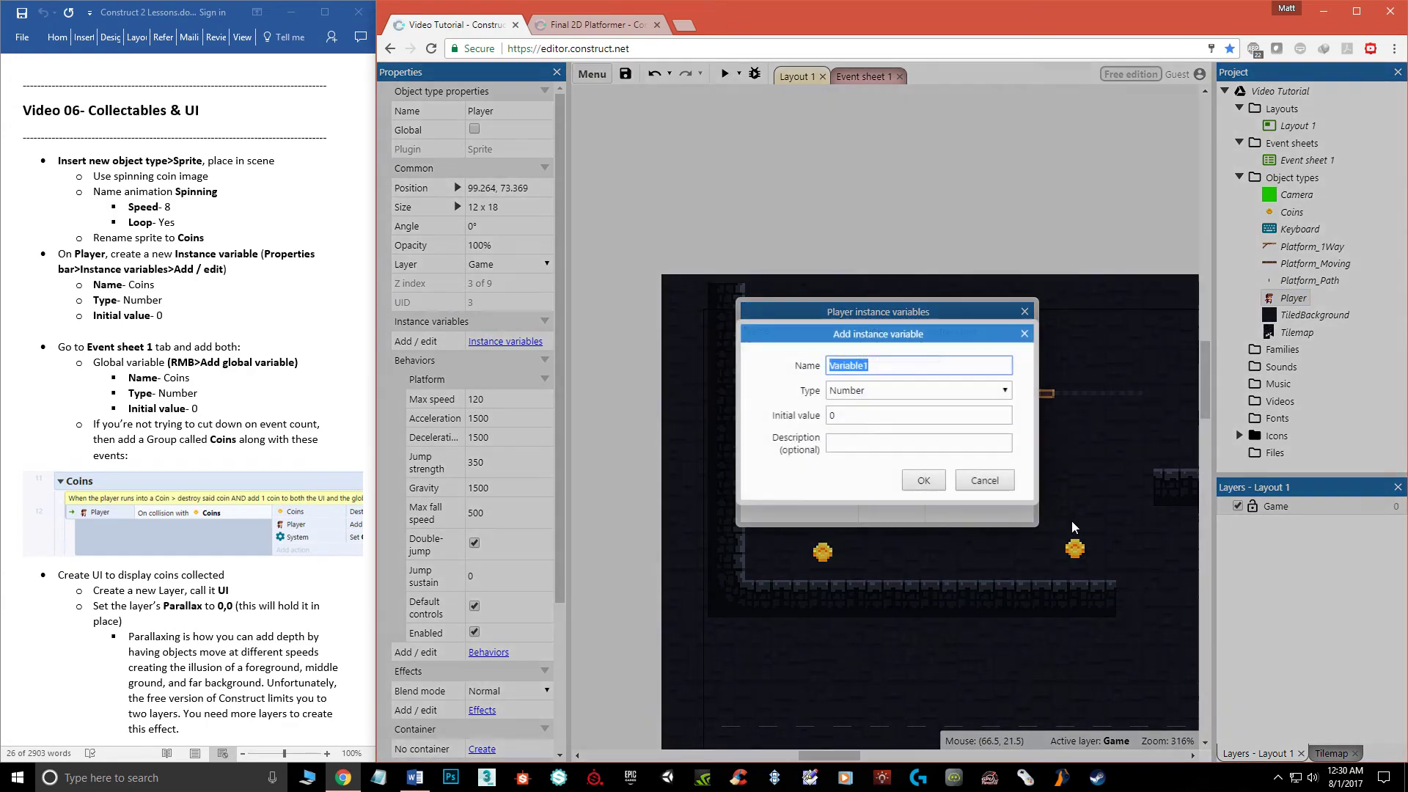
left_click(873, 368)
type("Coins")
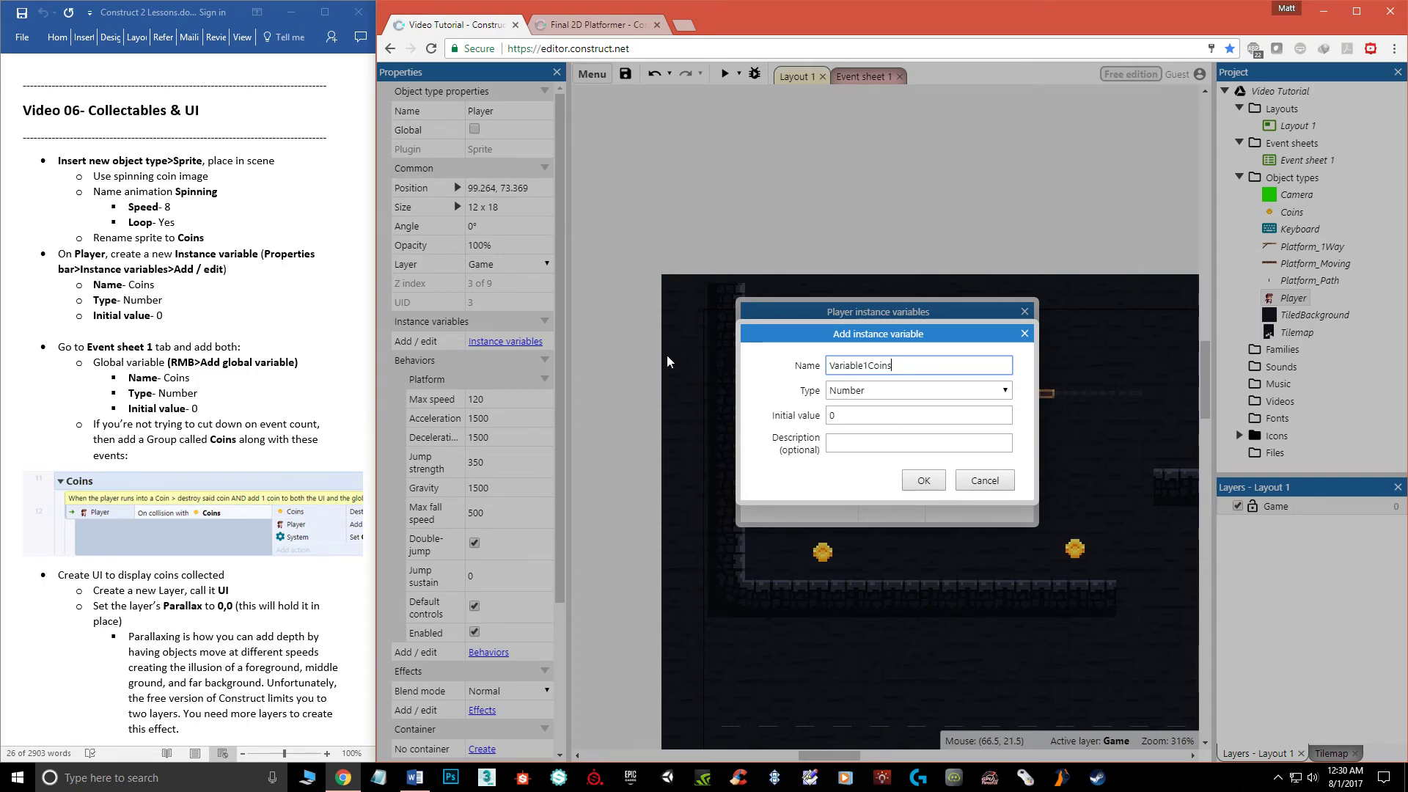
key("BackSpace")
key("BackSpace")
key("BackSpace")
key("BackSpace")
key("BackSpace")
key("BackSpace")
key("BackSpace")
key("BackSpace")
key("BackSpace")
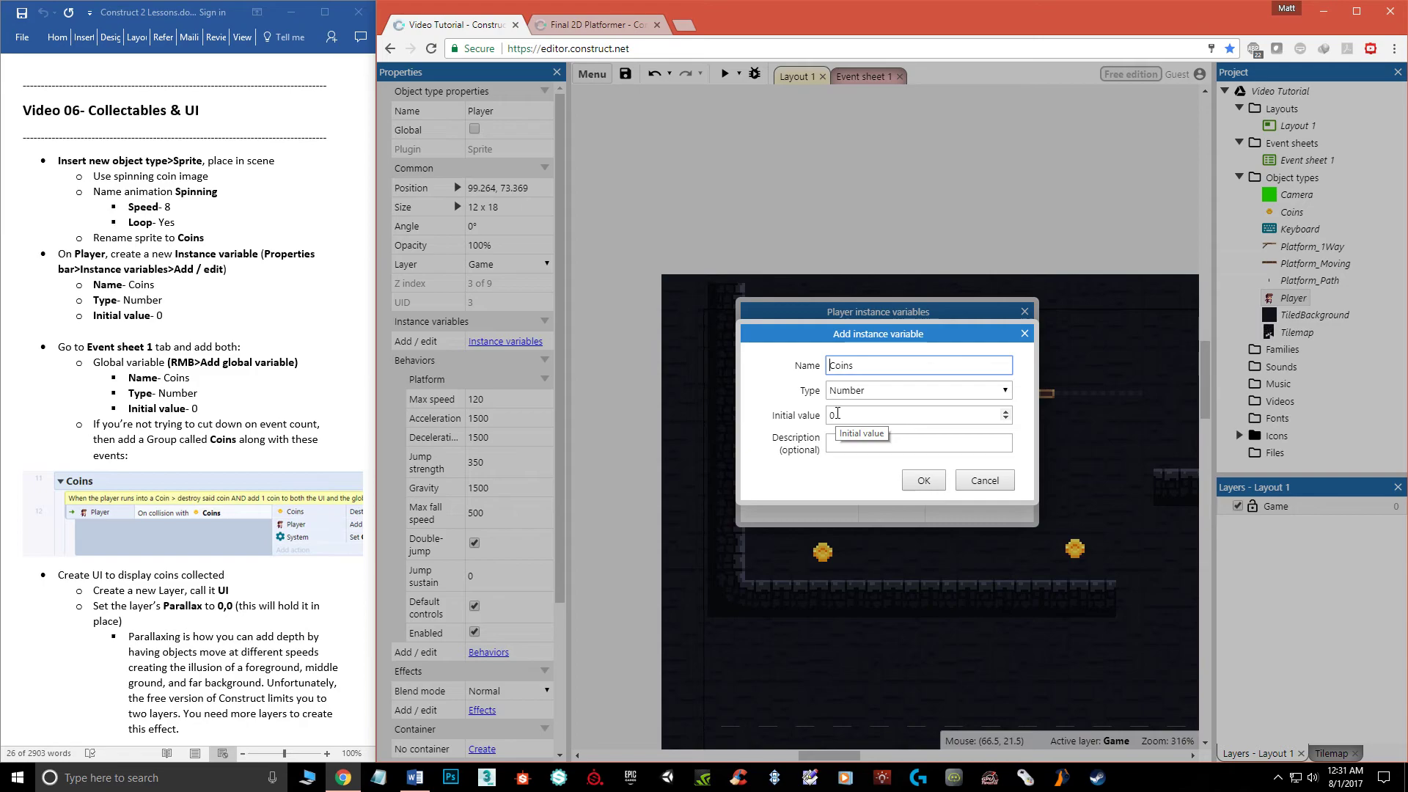
left_click(930, 482)
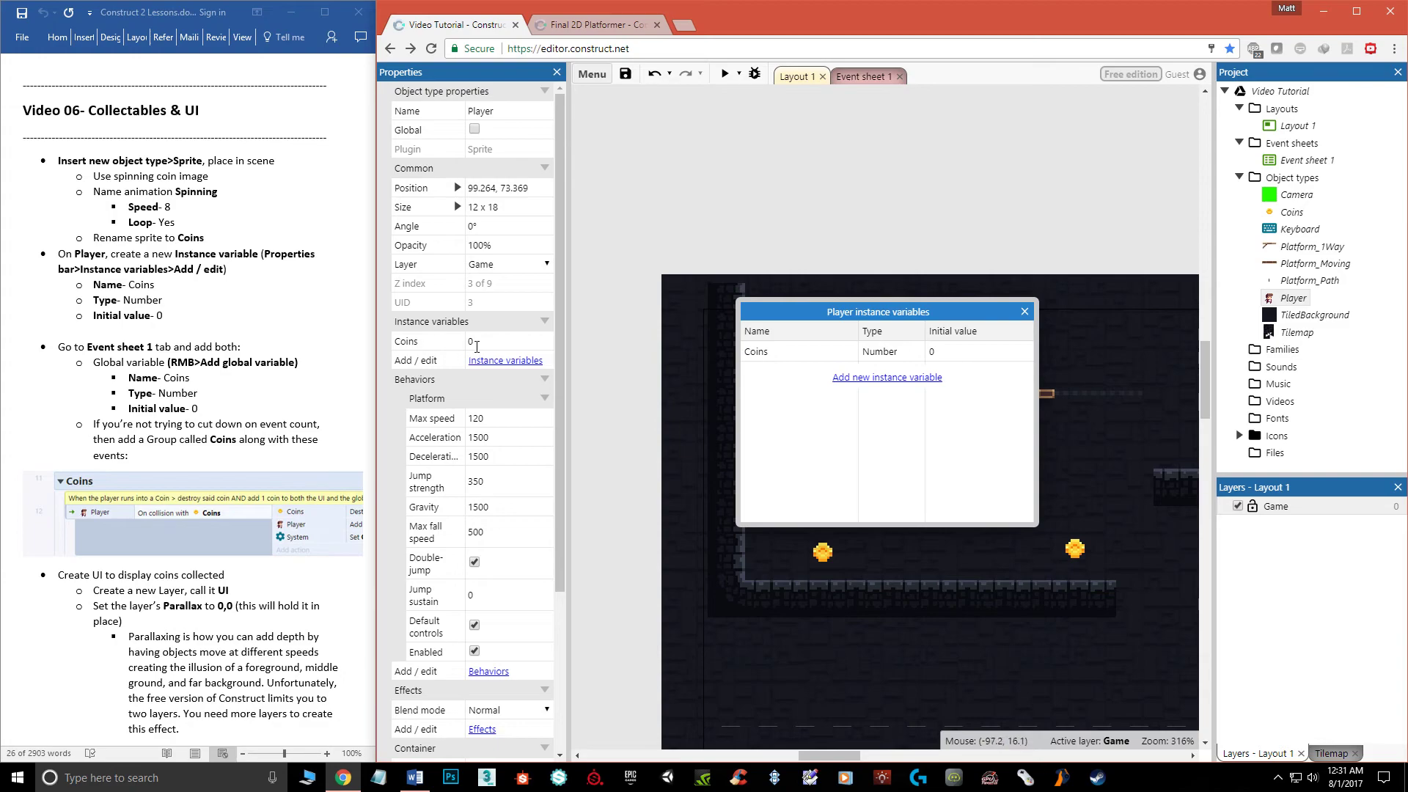
left_click(1024, 312)
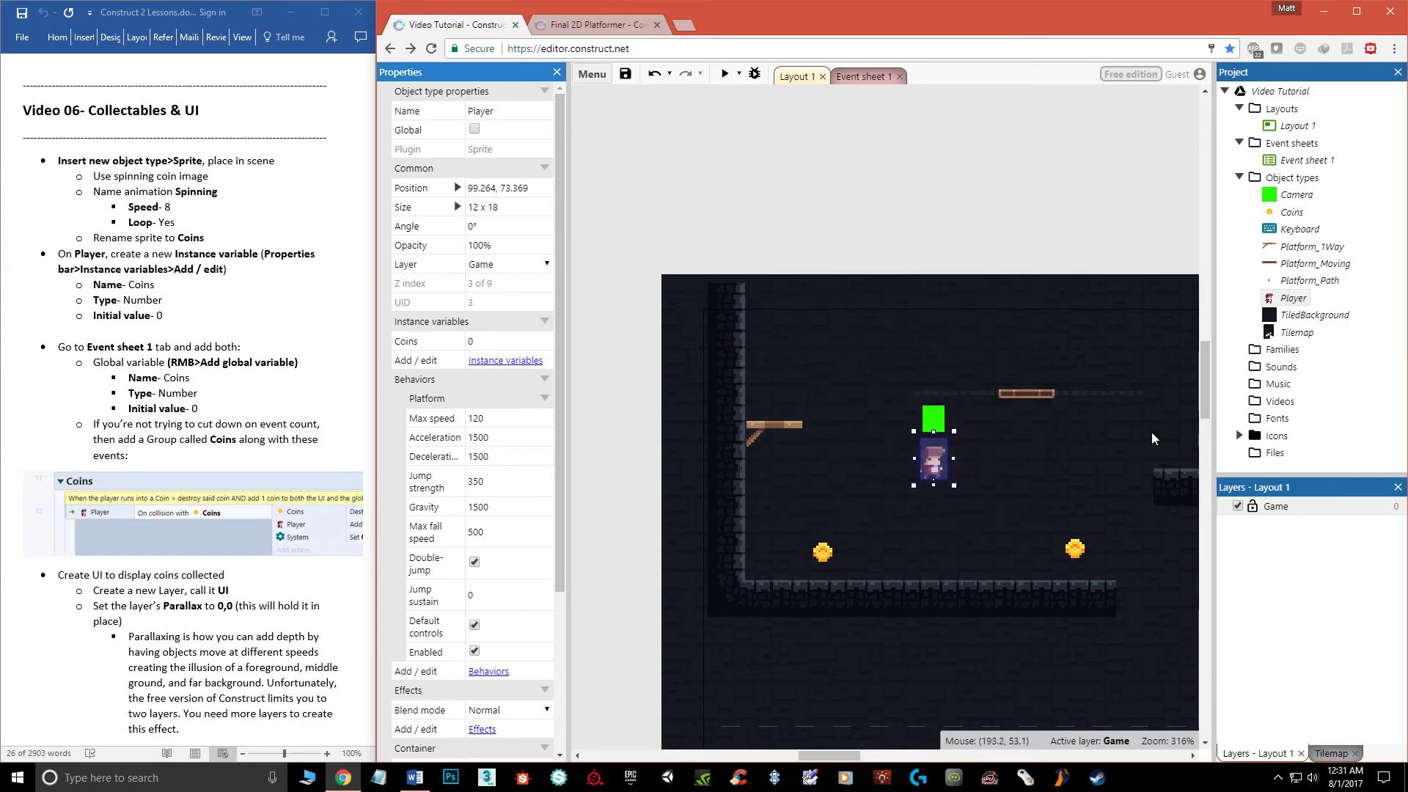
- Add a global variable named Coins to Event sheet 1, with type Number and initial value 0
left_click(866, 76)
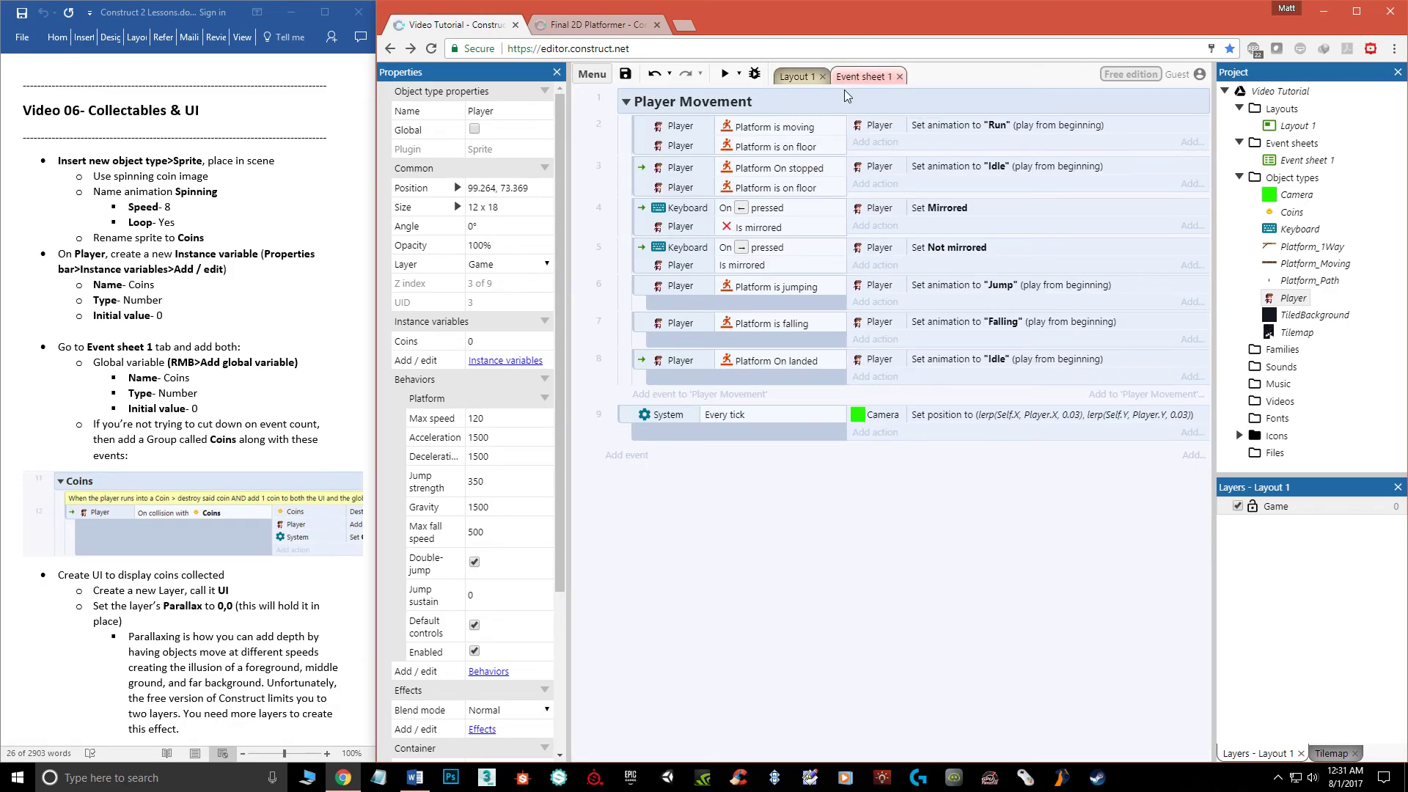
right_click(587, 102)
mouse_move(653, 136)
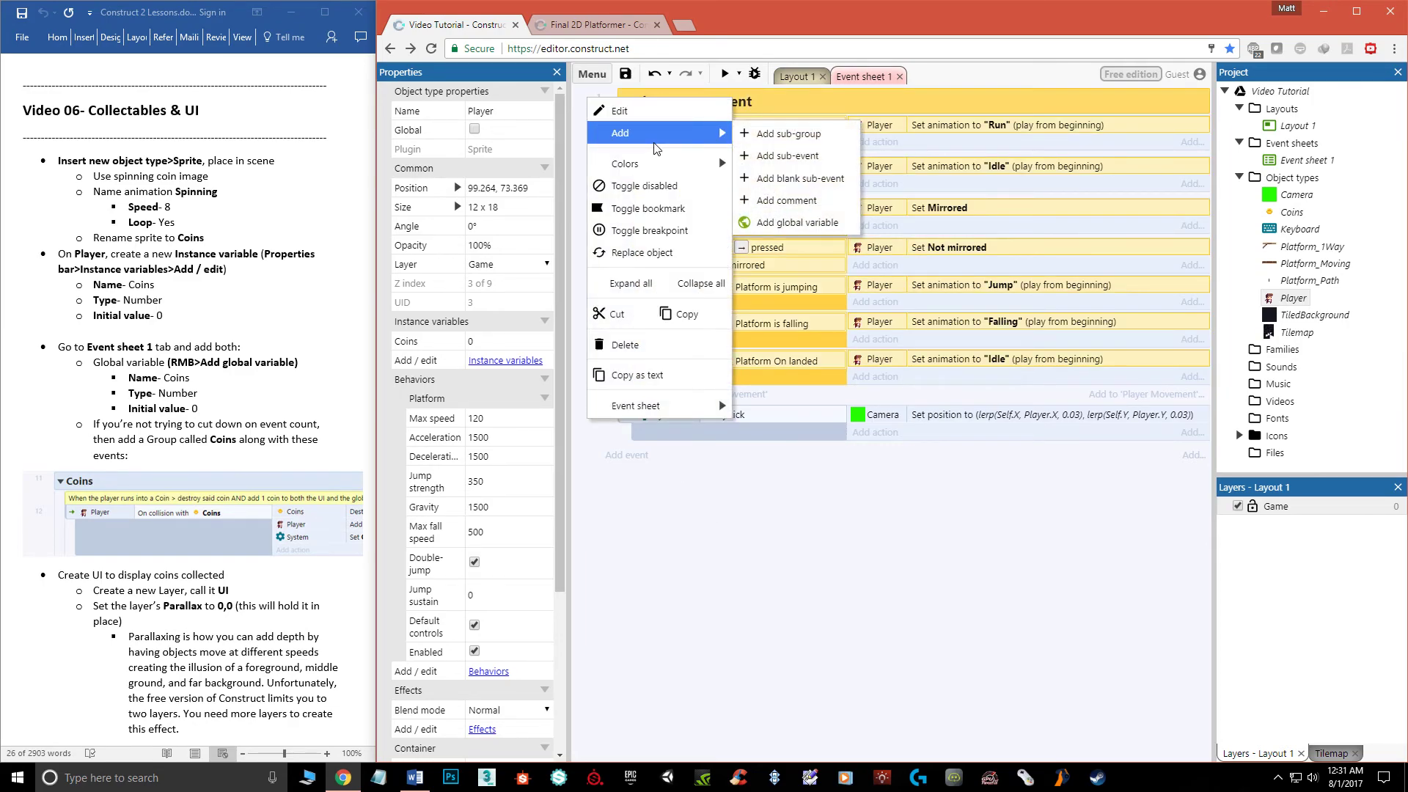
left_click(776, 223)
left_click(880, 339)
left_click_drag(879, 340, 813, 342)
type("Coins")
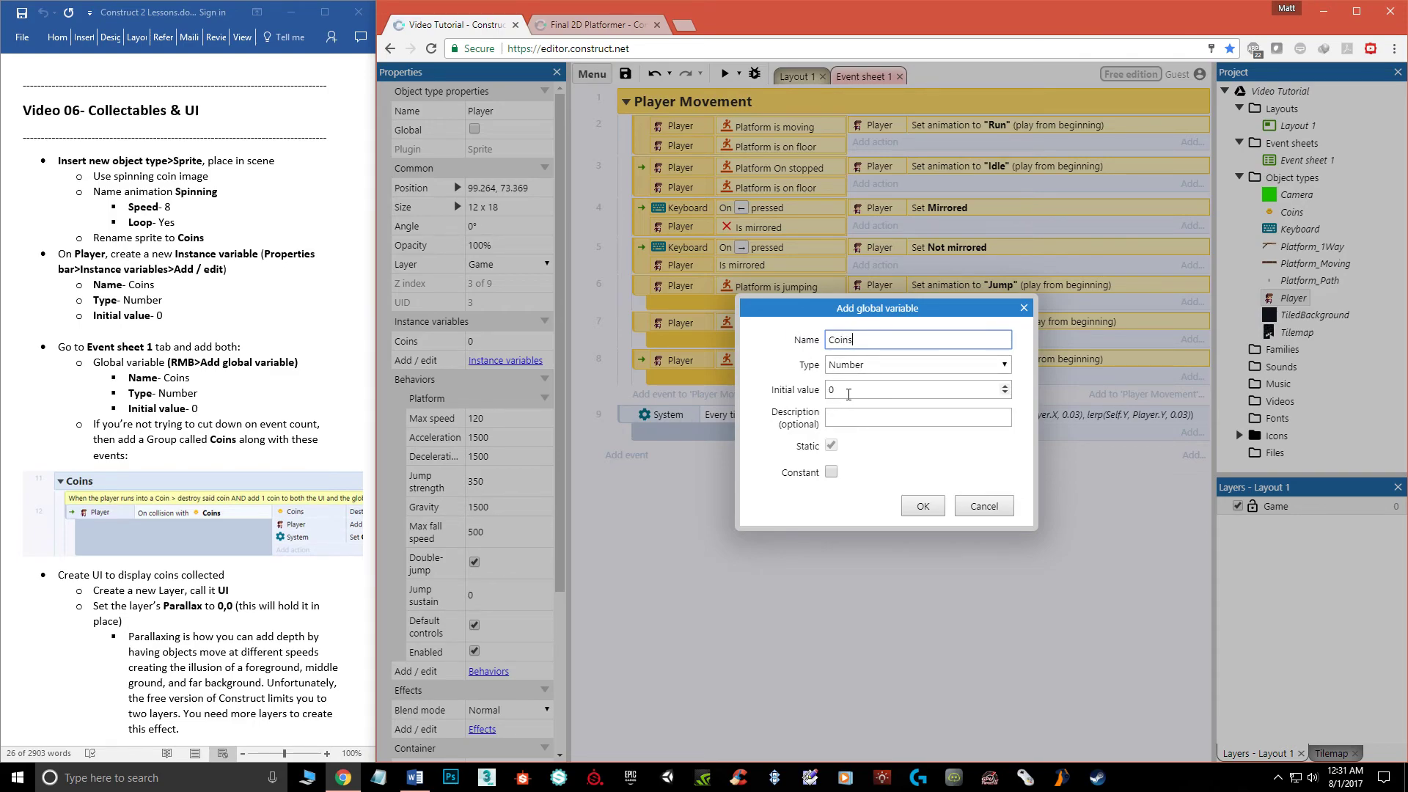
left_click(923, 506)
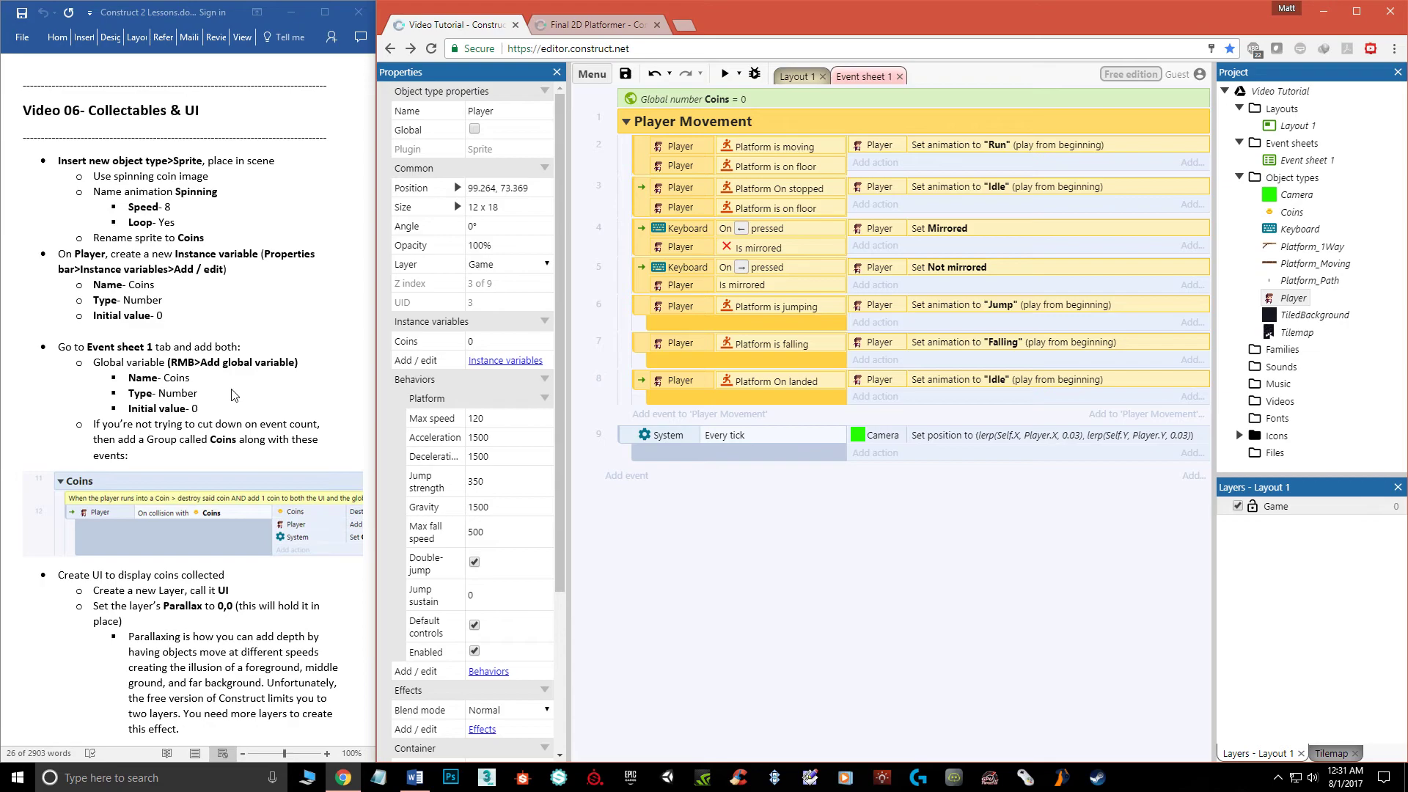
right_click(639, 507)
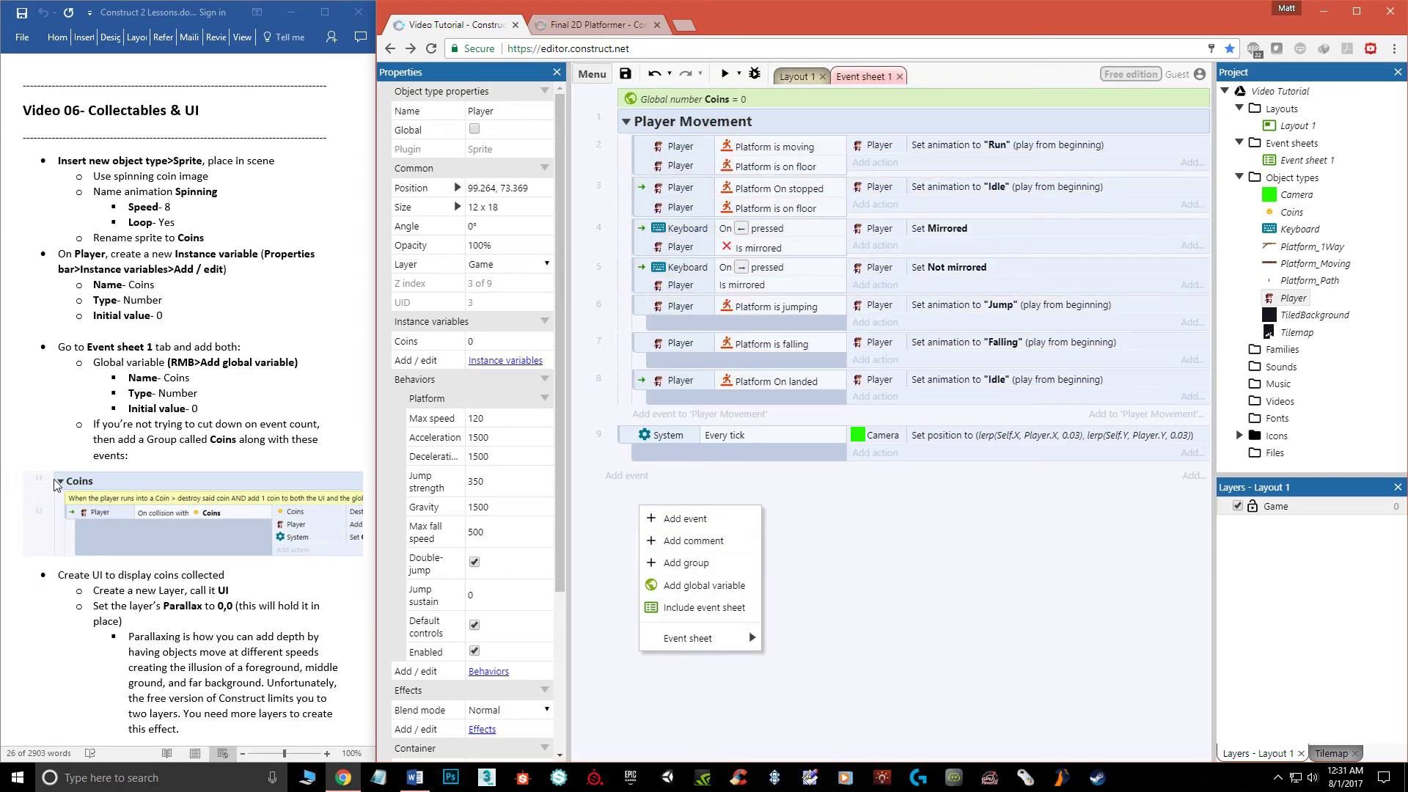
left_click(186, 477)
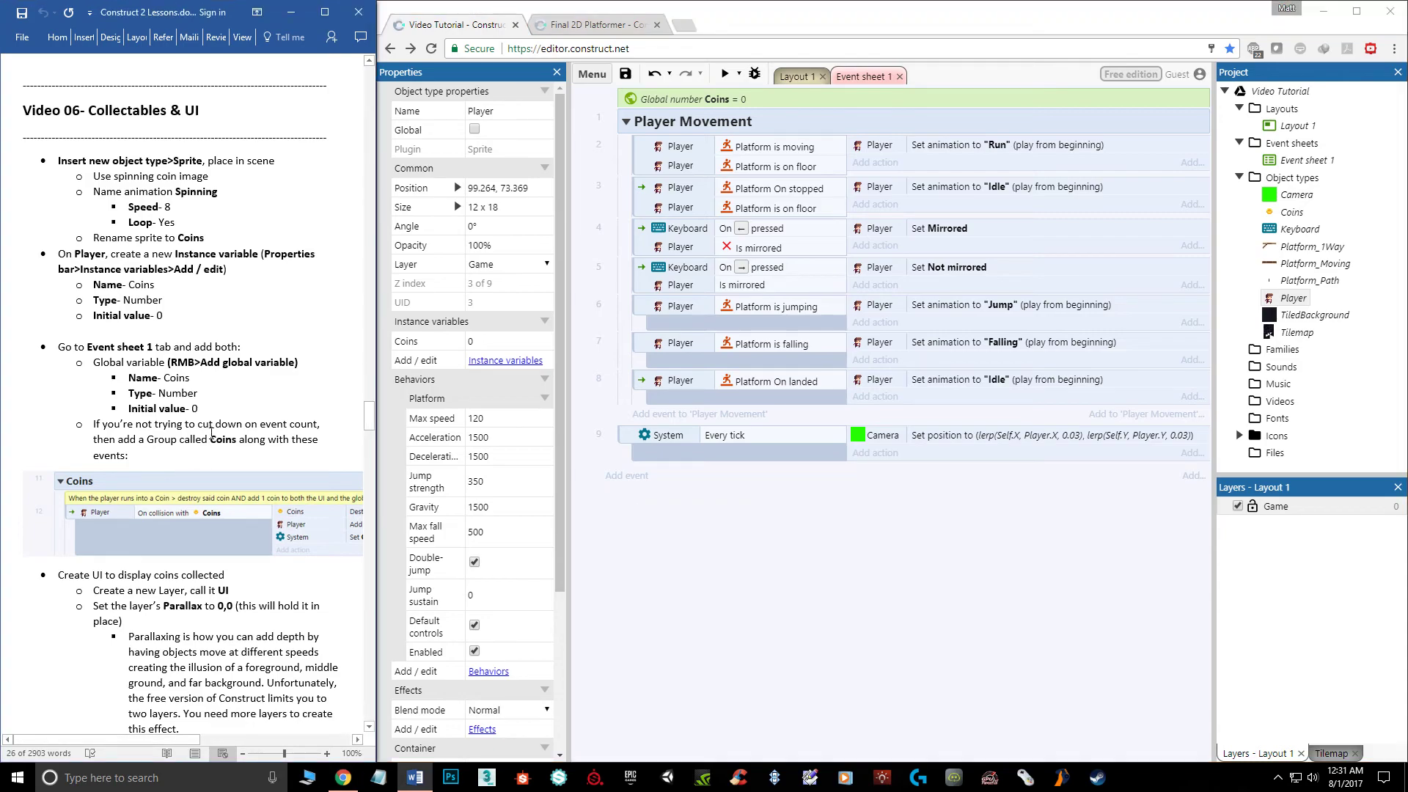
- Add a new event below the camera event with the condition Player On collision with another object, choosing Coins as the object
scroll(185, 686, "down", 7)
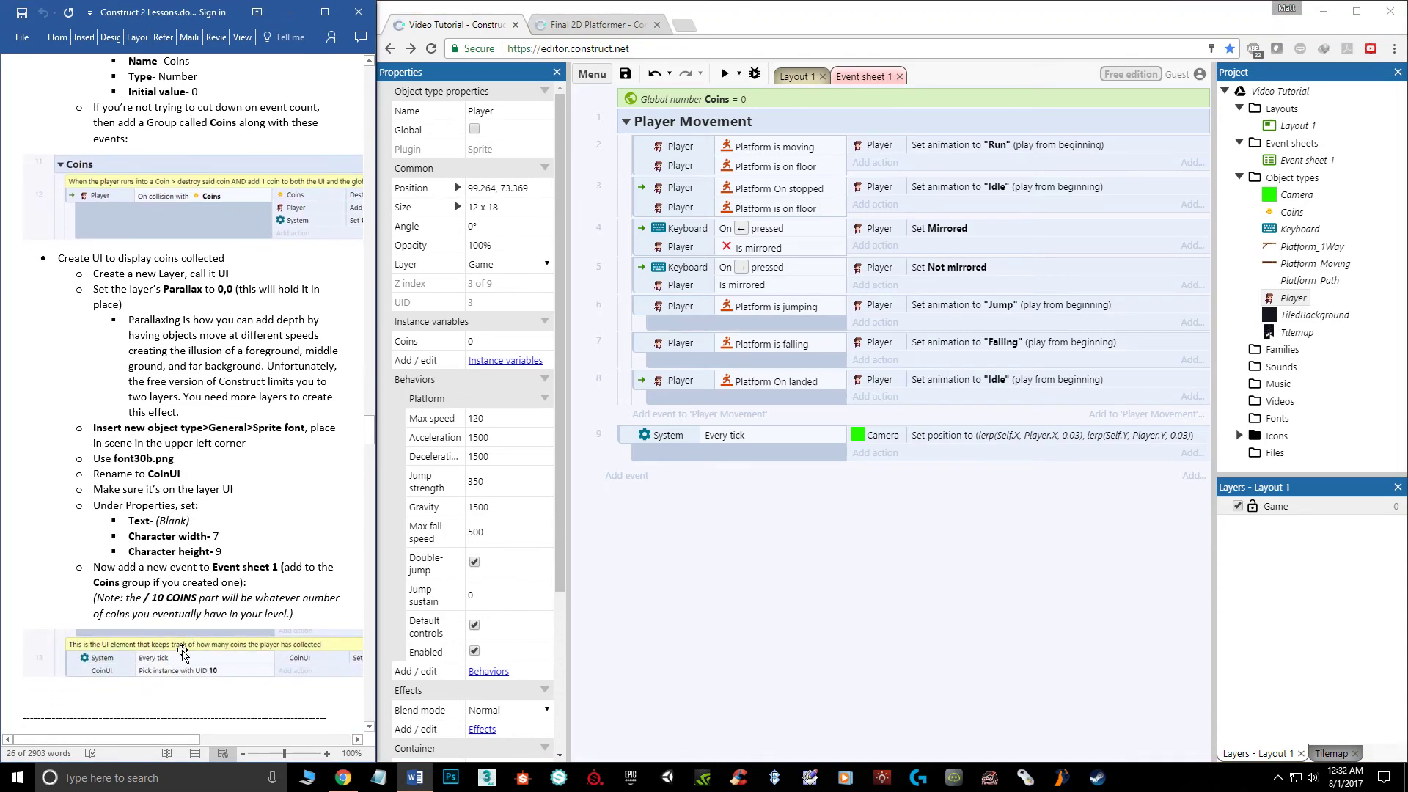
scroll(202, 581, "up", 5)
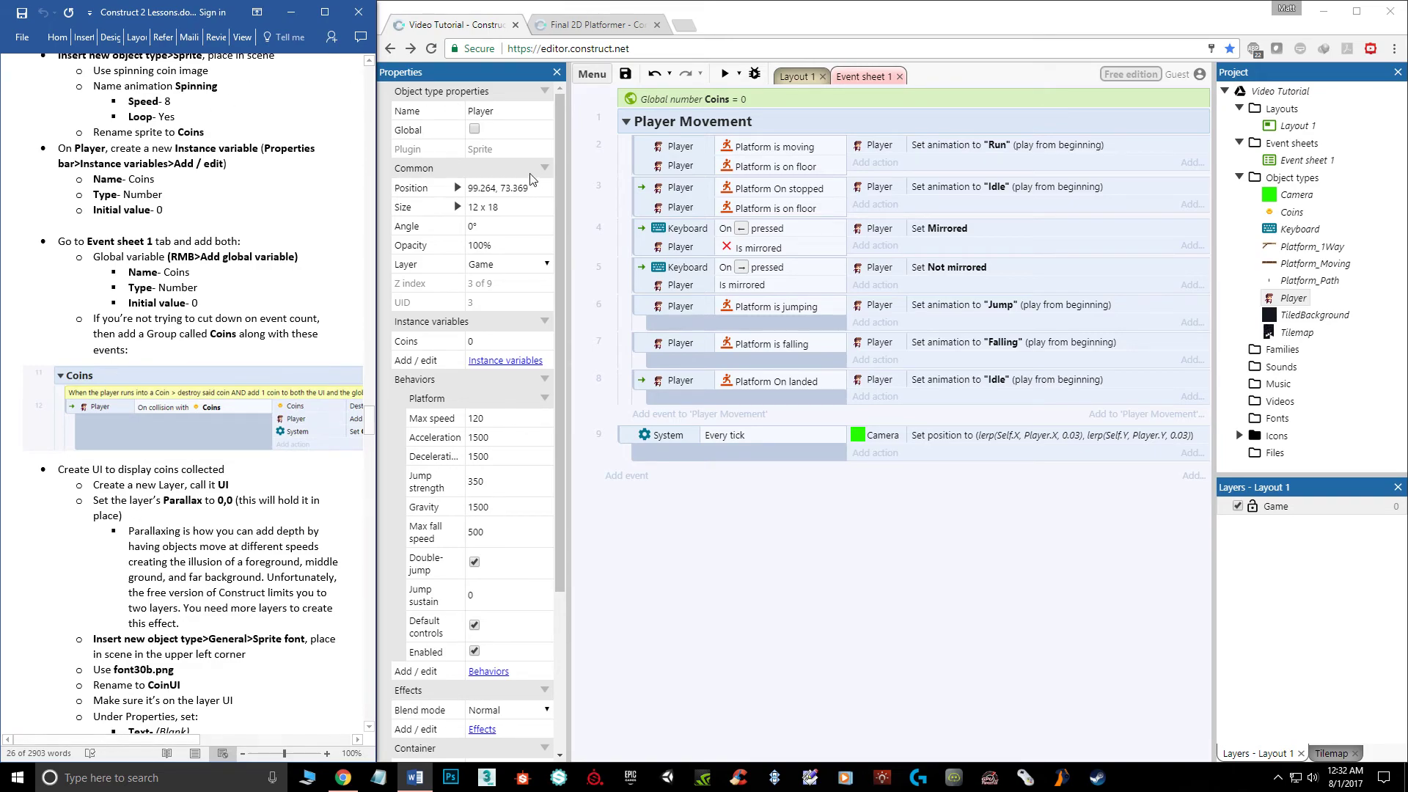
left_click(622, 477)
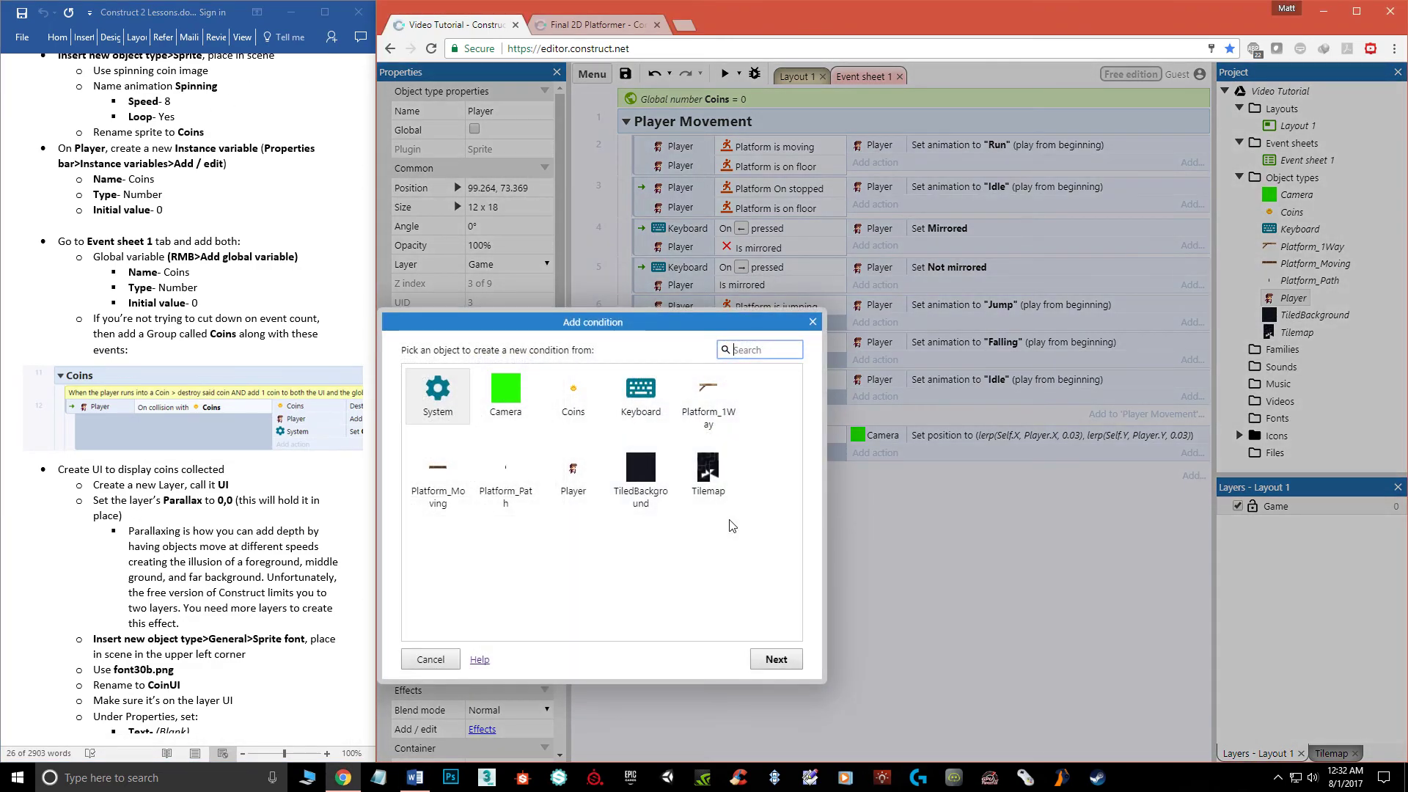
left_click_drag(377, 328, 503, 328)
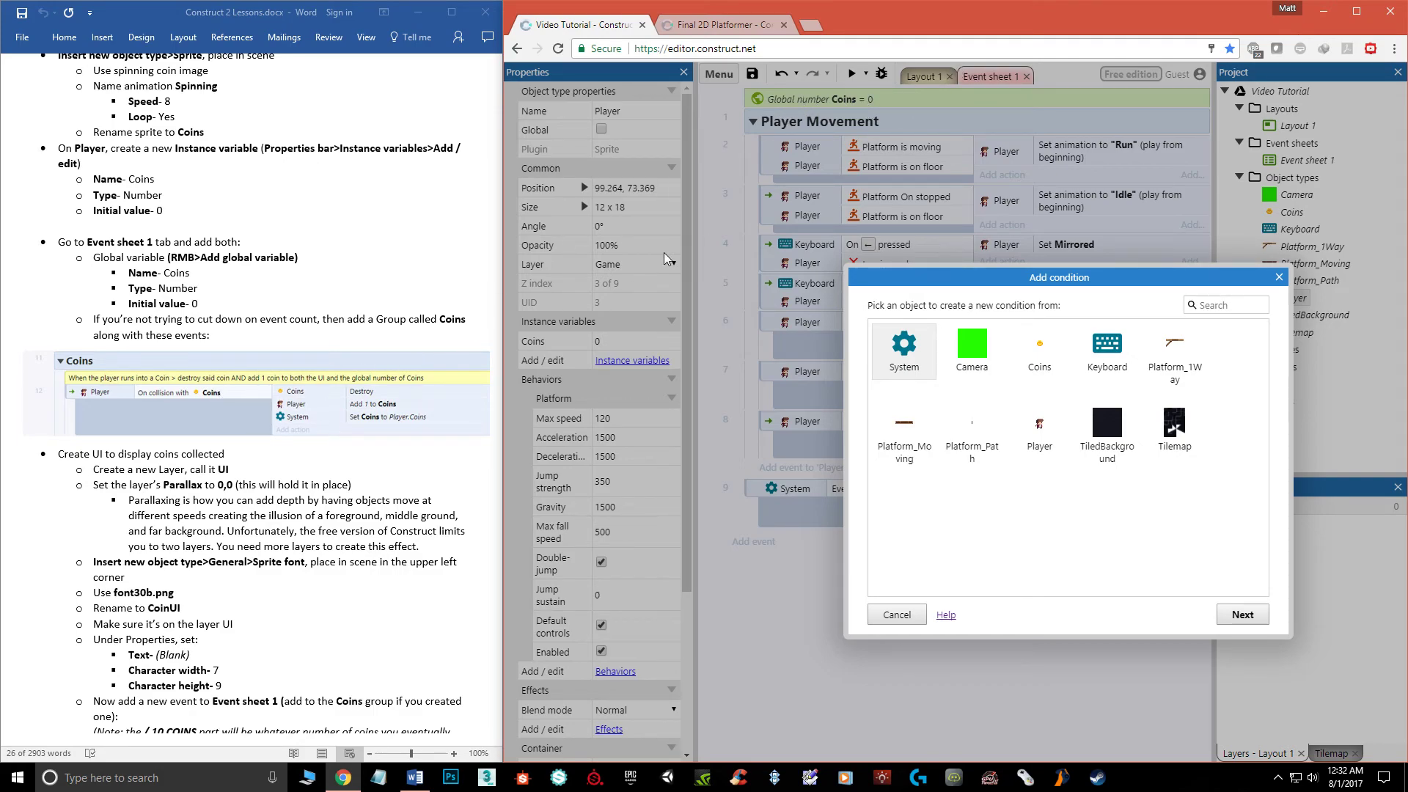
double_click(1039, 425)
left_click_drag(1159, 279, 1062, 238)
scroll(956, 518, "down", 1)
double_click(1027, 457)
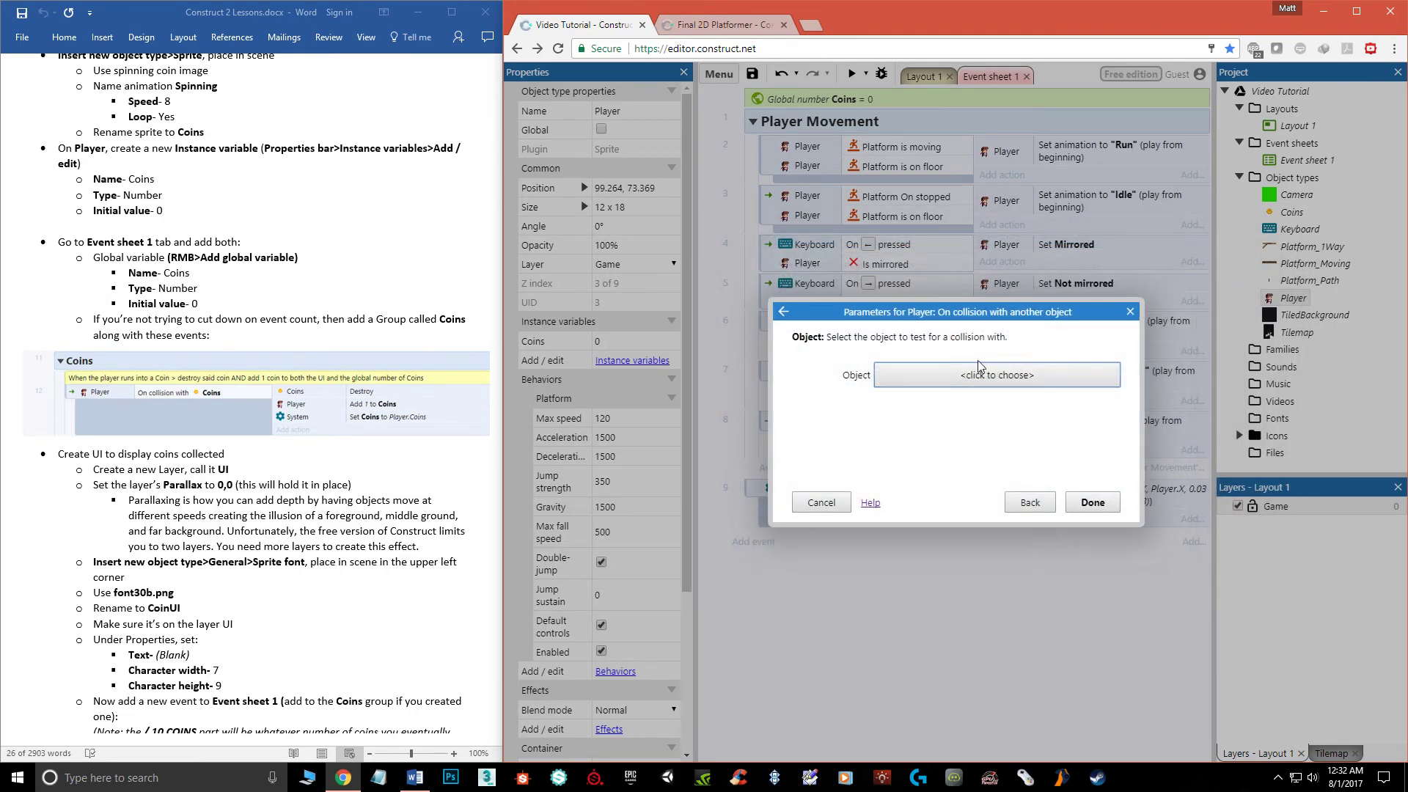
left_click(1021, 387)
left_click(970, 343)
left_click(1029, 539)
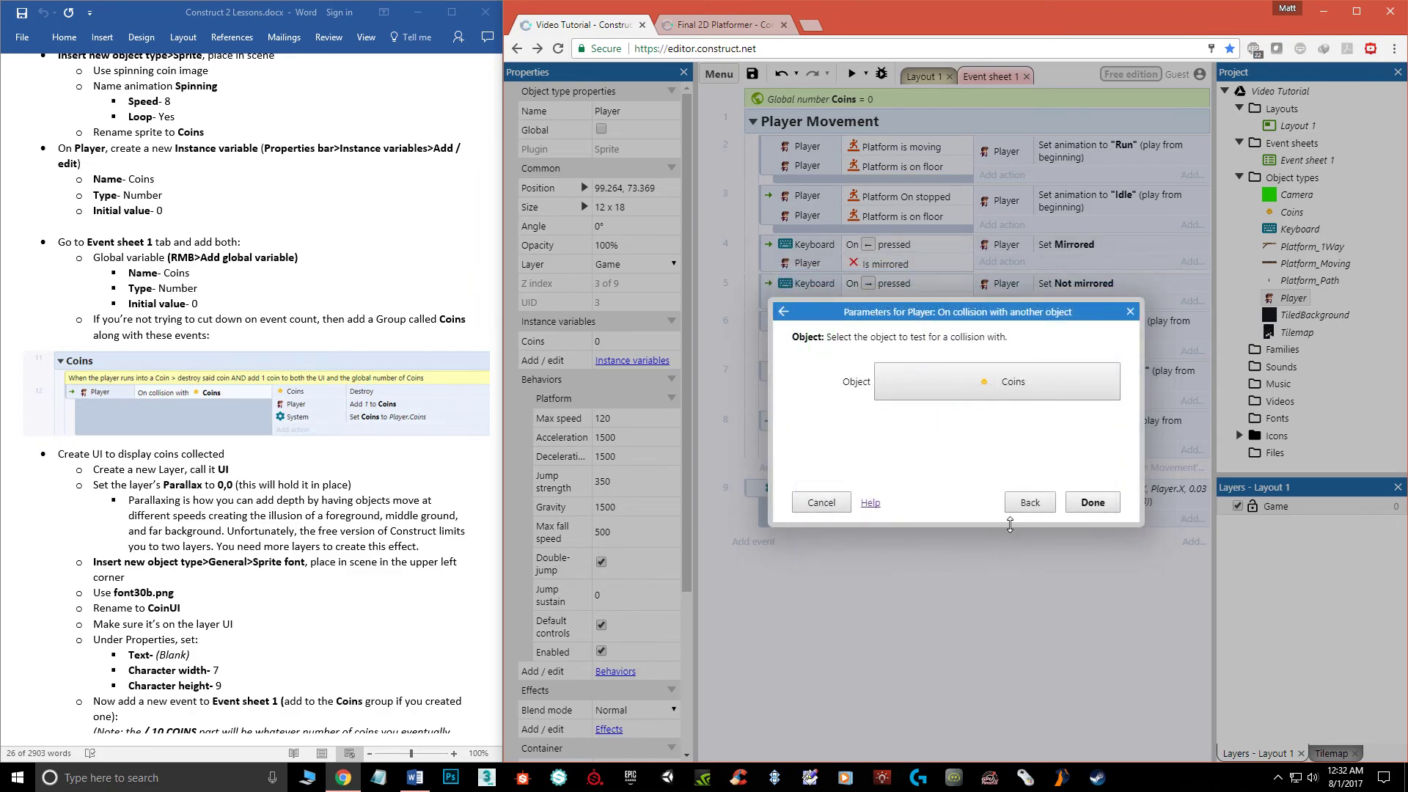
left_click(1093, 503)
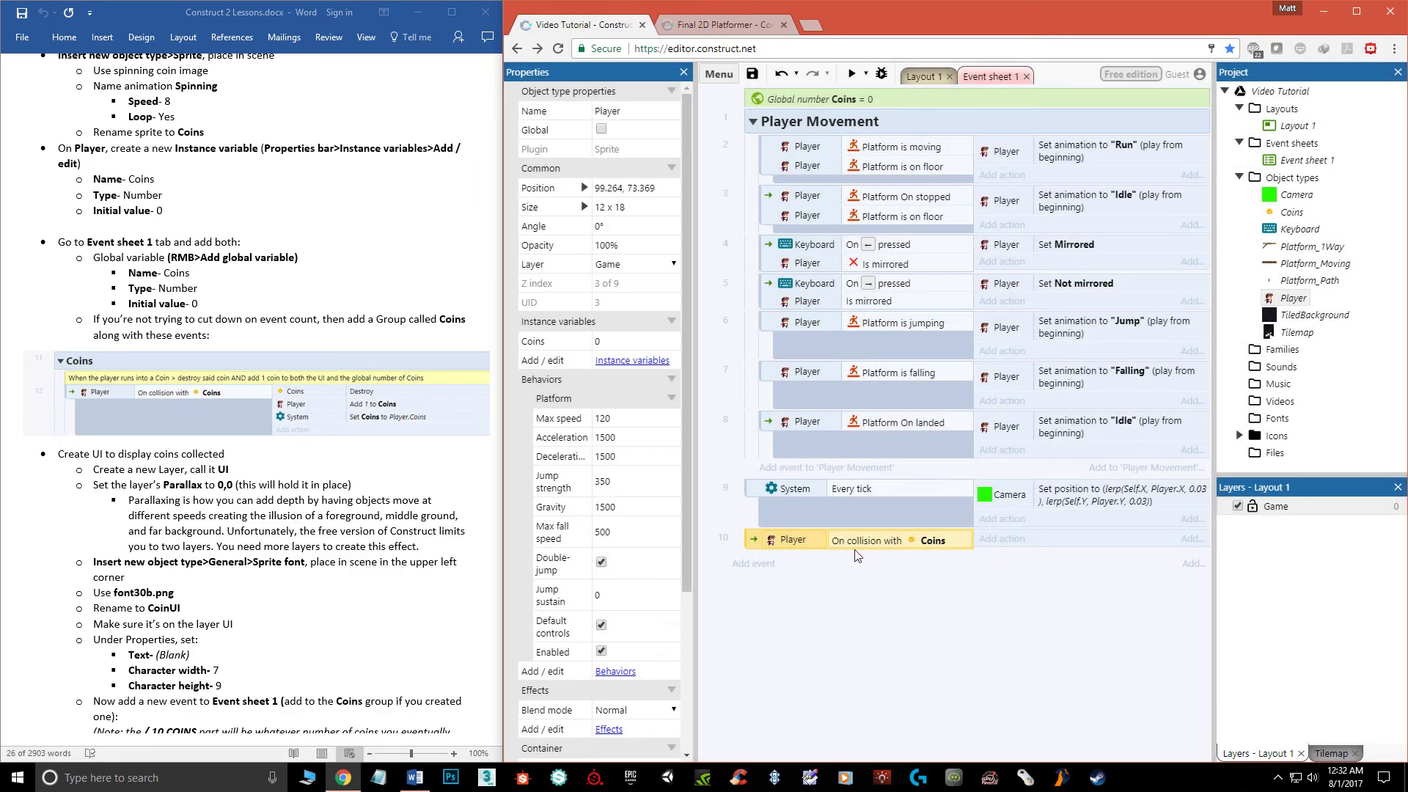
- Add a Destroy action for Coins to the Player–Coins collision event
left_click(999, 540)
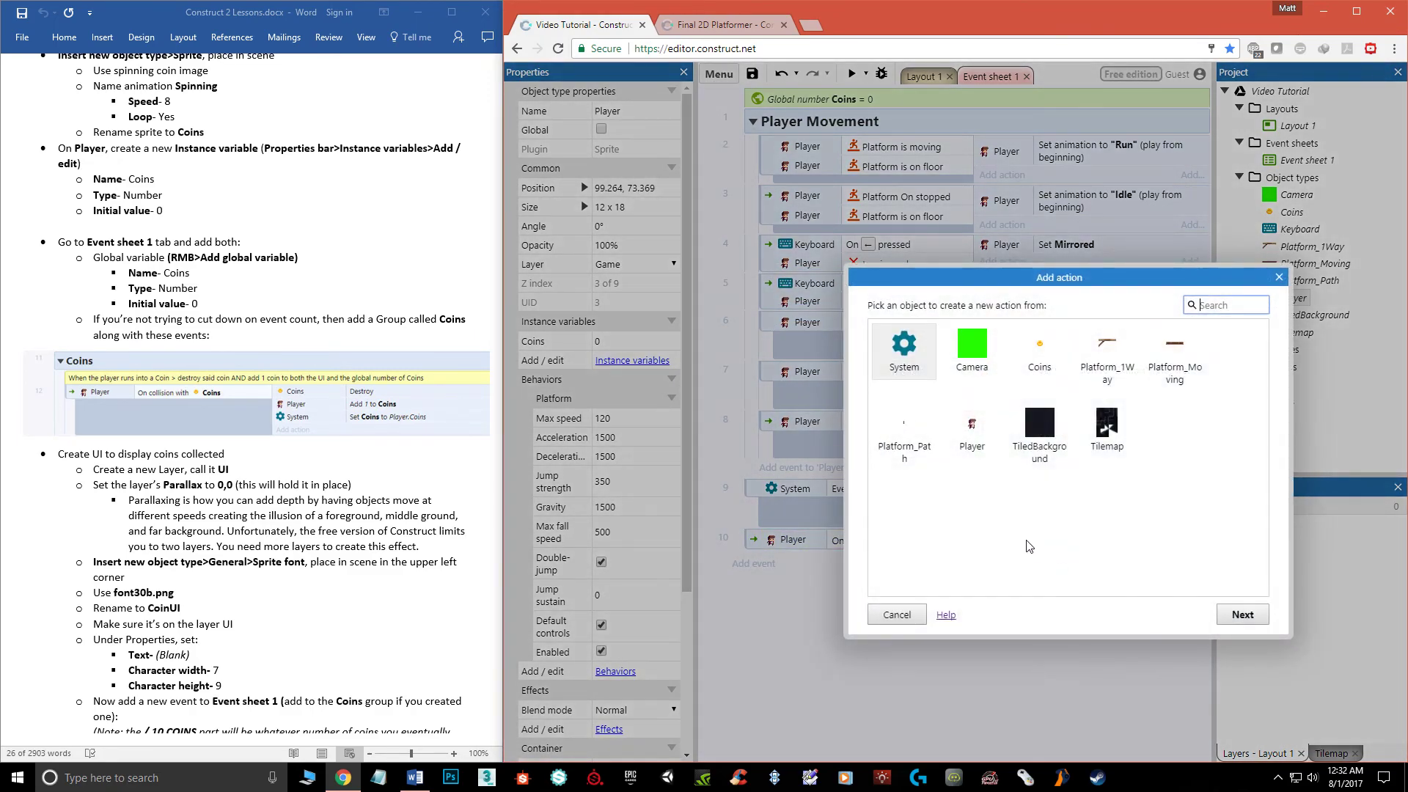
double_click(1042, 352)
type("des")
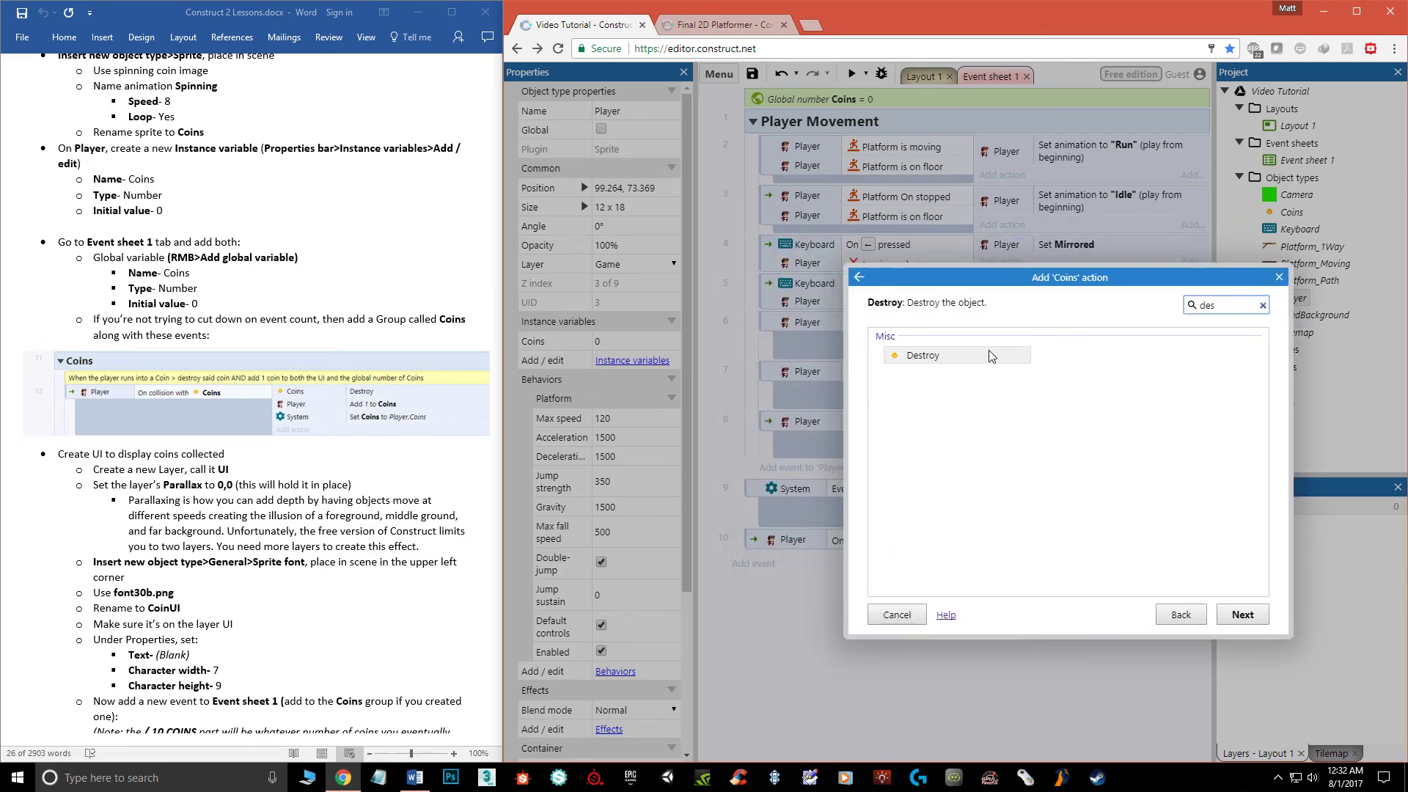
left_click(916, 360)
double_click(916, 358)
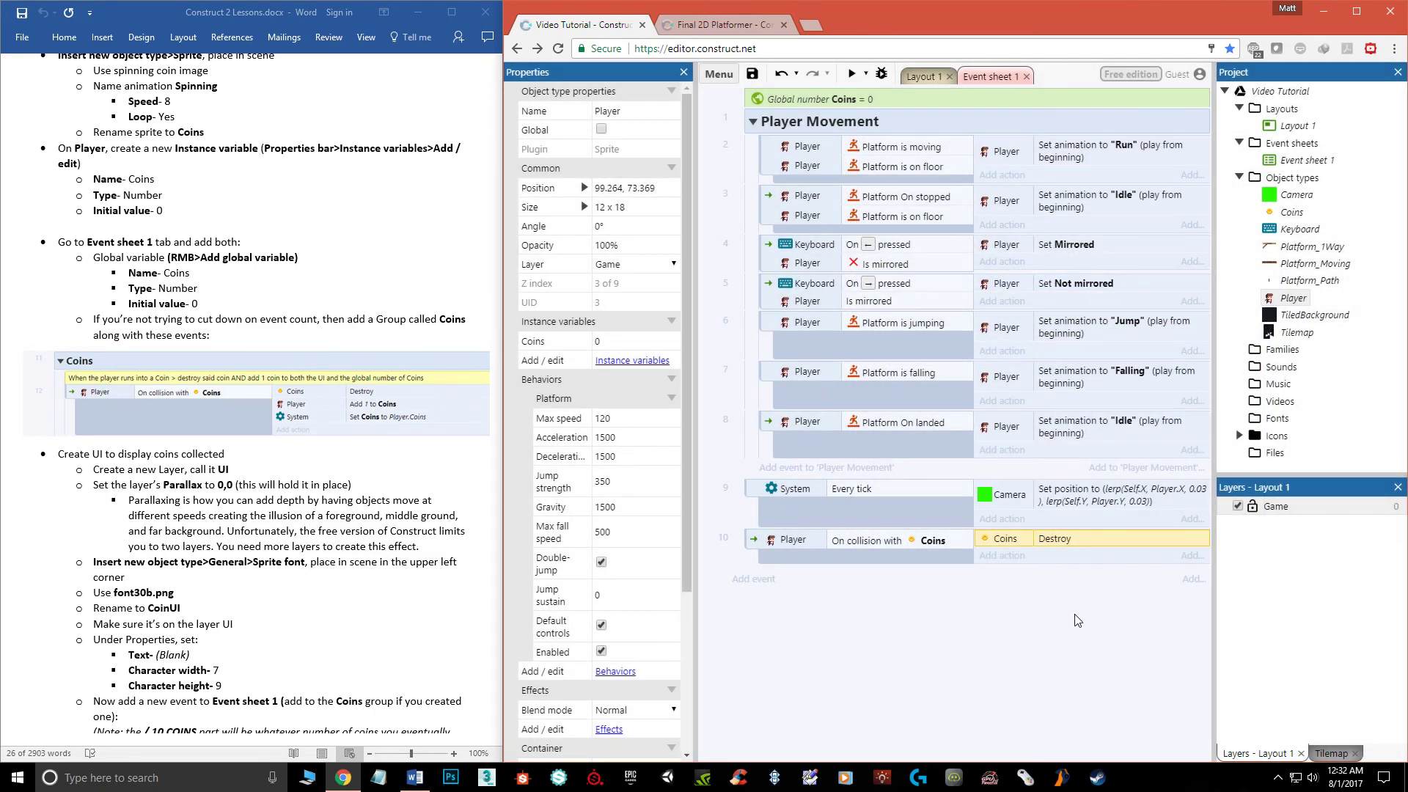
- Add a Player action to the collision event that adds 1 to the Coins instance variable
left_click(1012, 559)
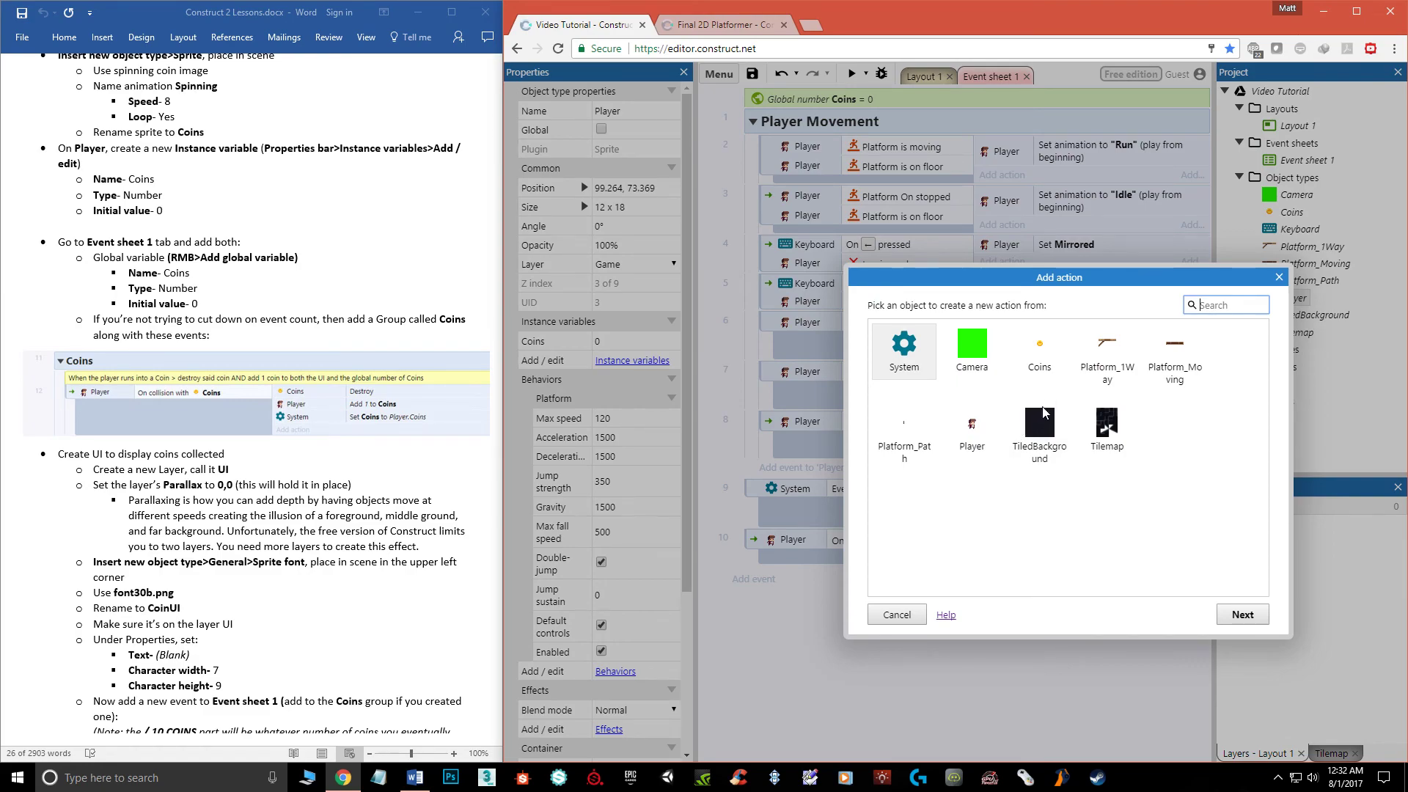
double_click(971, 433)
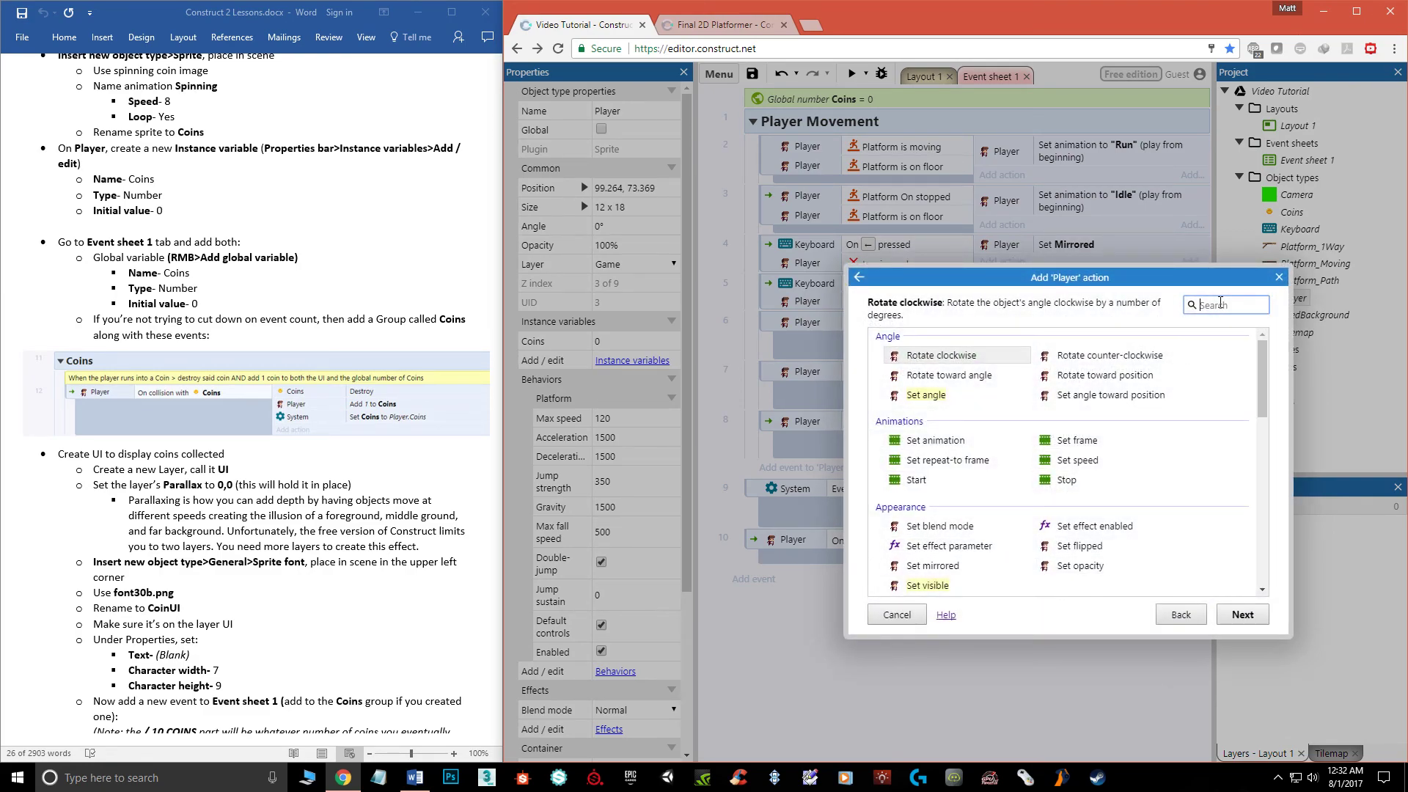
type("add")
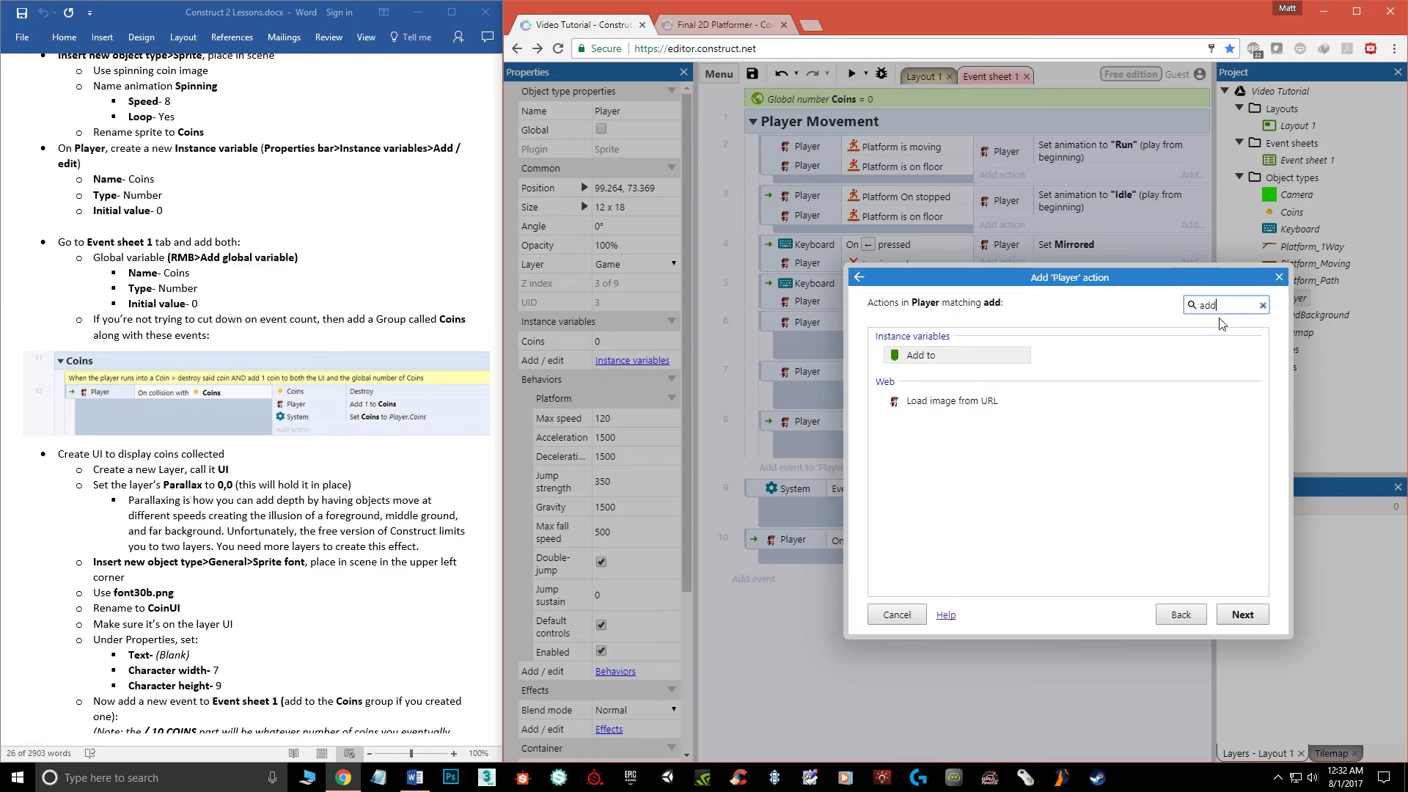
double_click(922, 357)
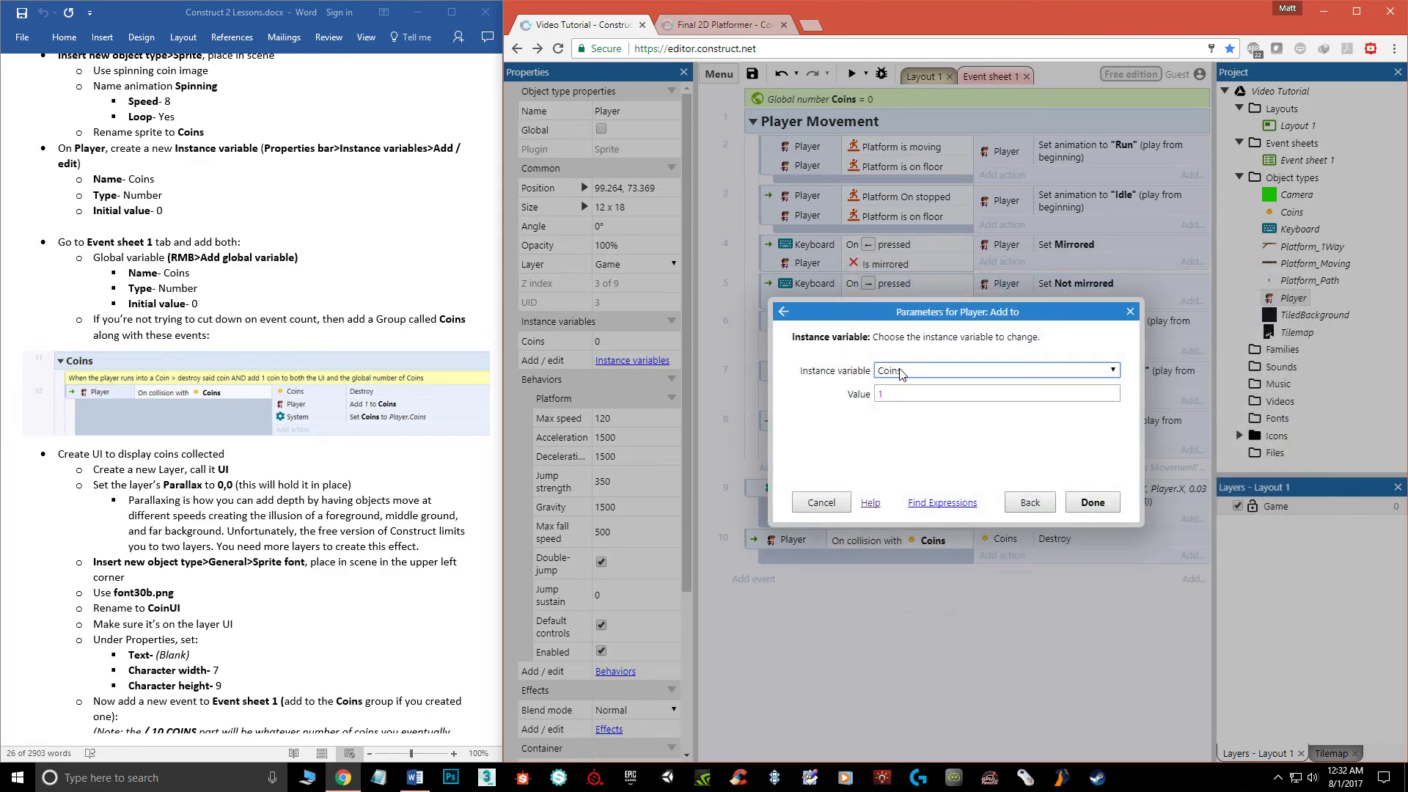
left_click(900, 371)
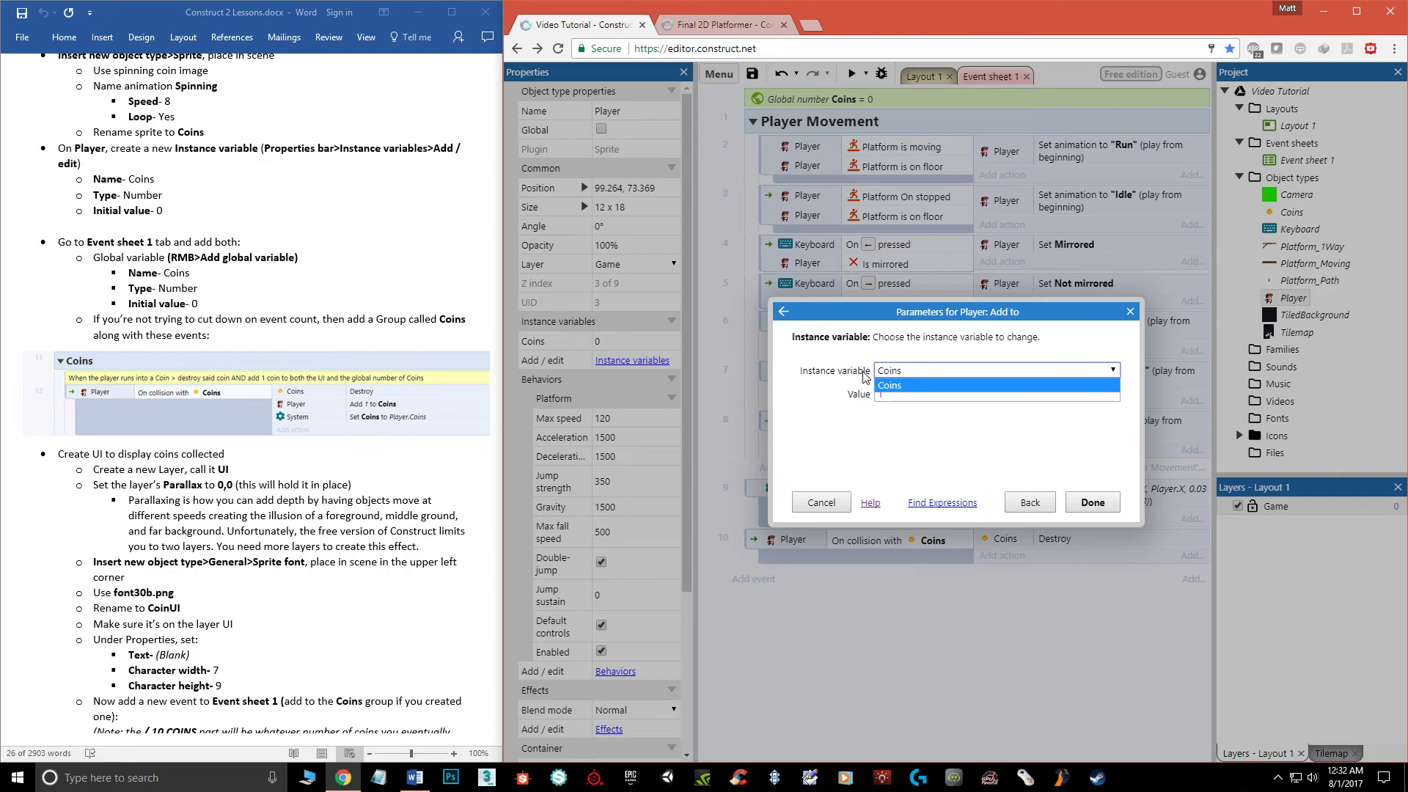
left_click(927, 385)
left_click(895, 395)
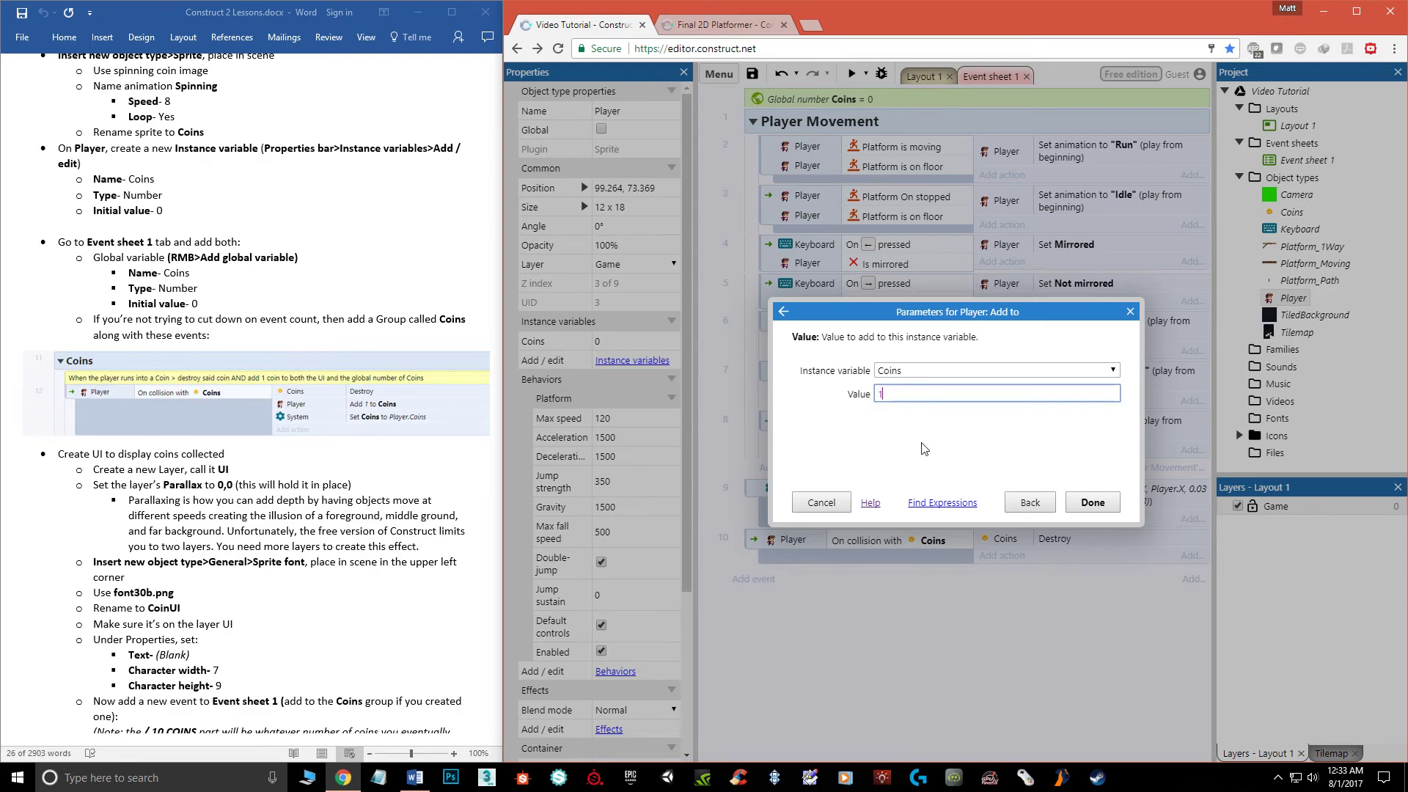
left_click(1093, 503)
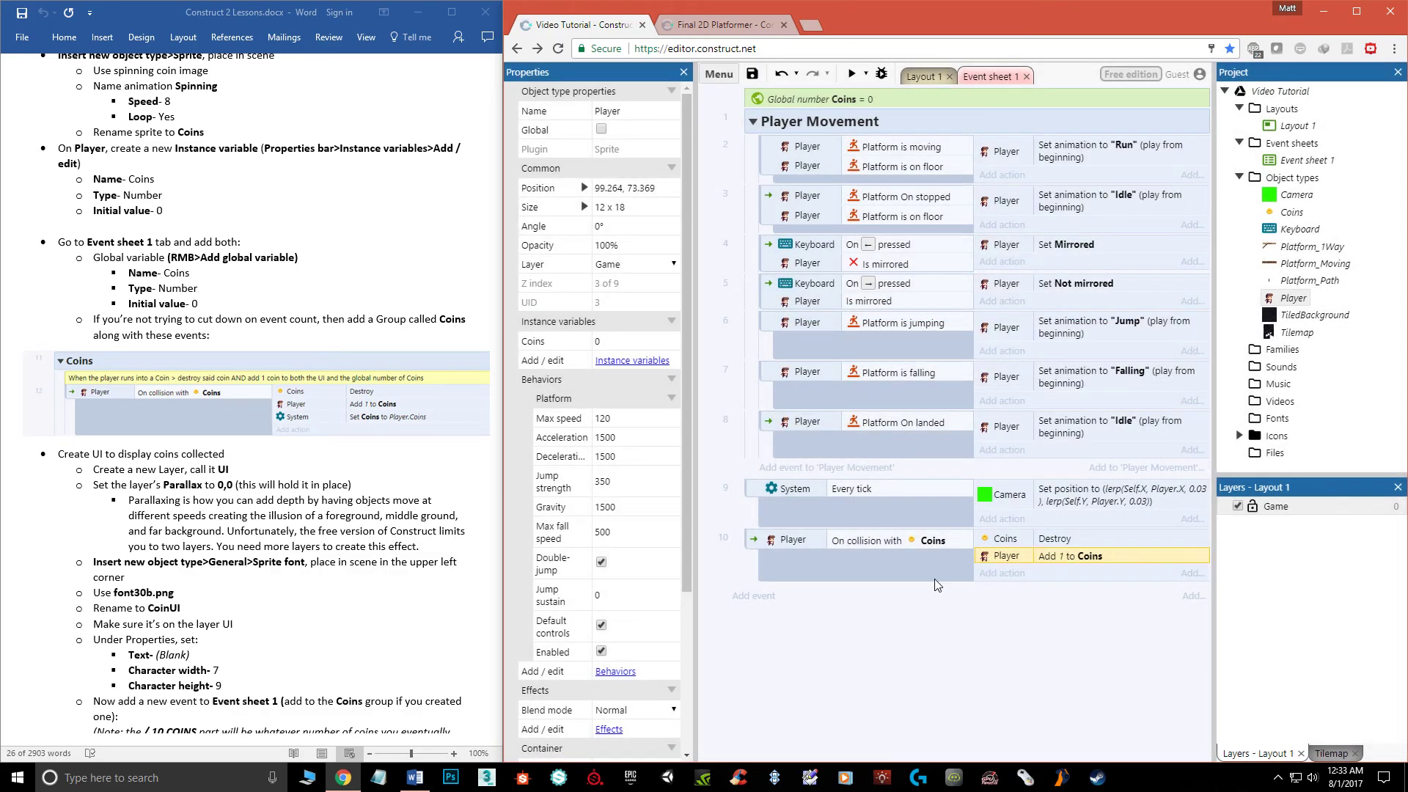
- Add a System Set value action to the collision event that sets the global variable Coins to Player.Coins
left_click(1002, 573)
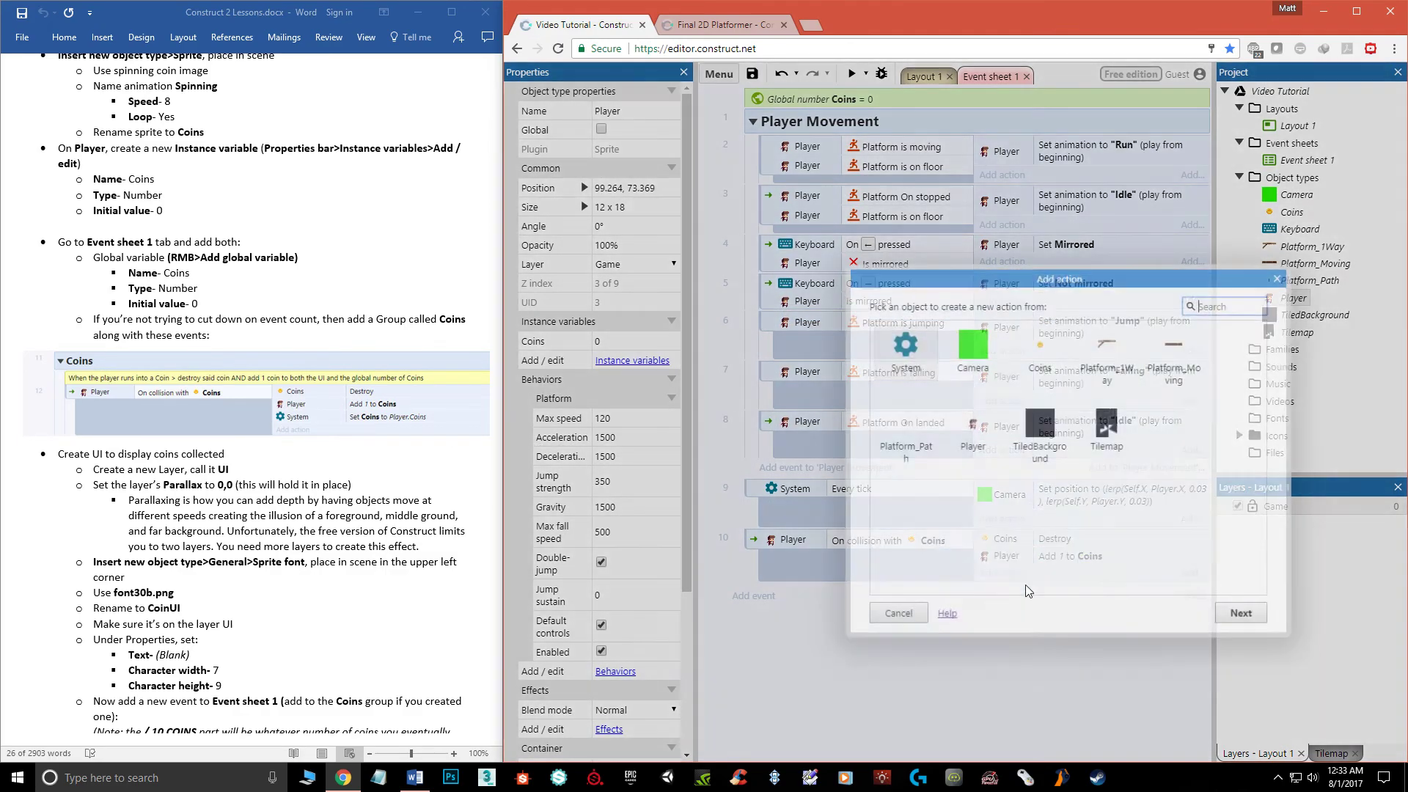
double_click(909, 356)
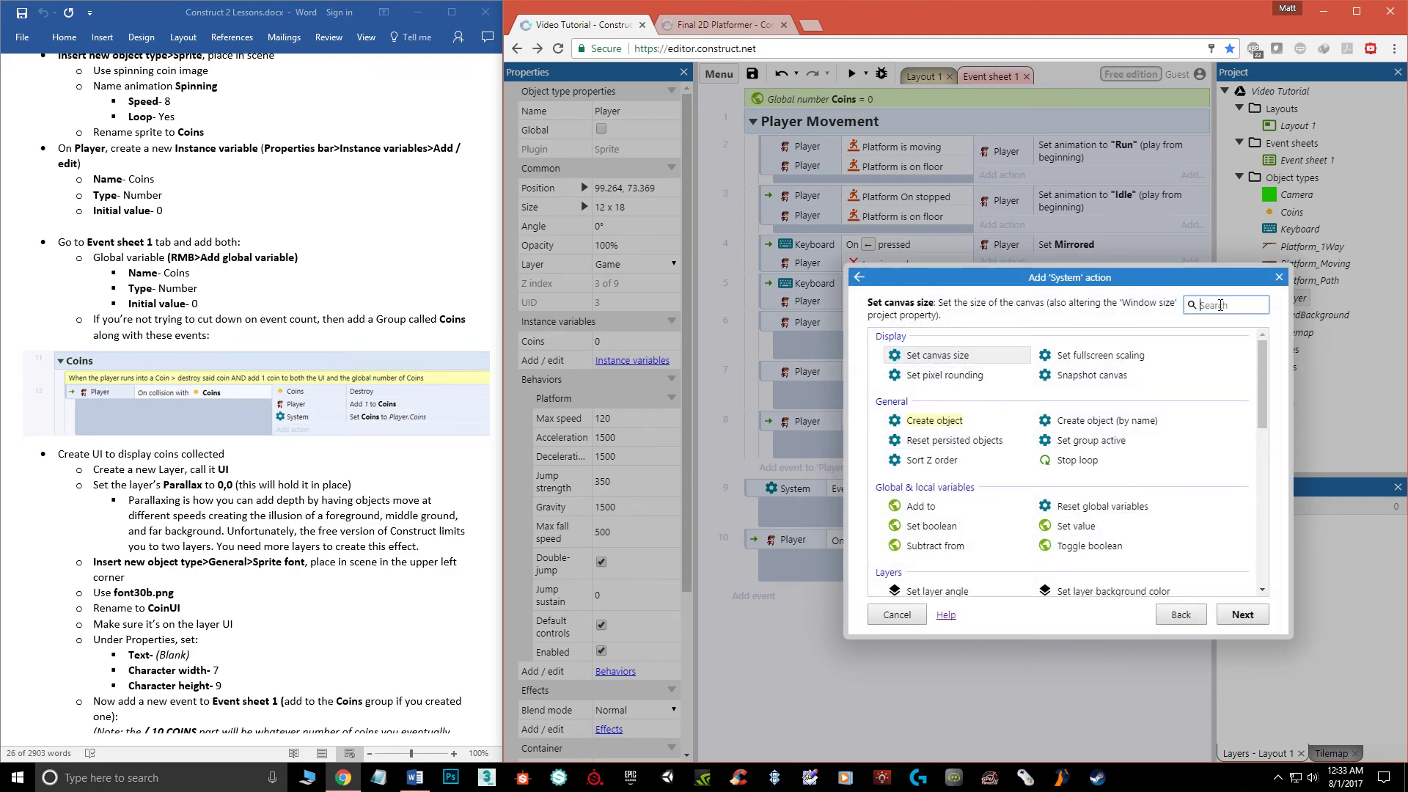
type("set")
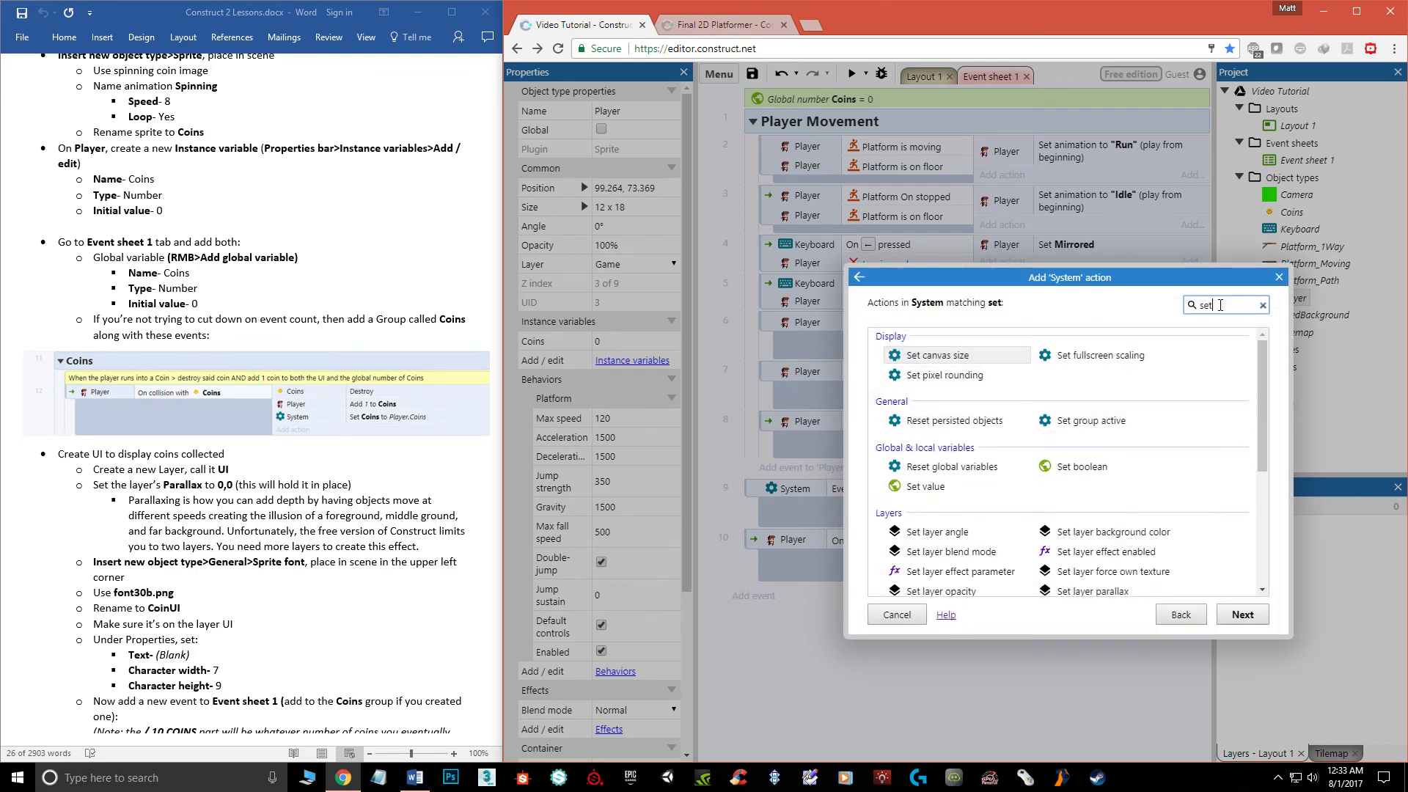
double_click(927, 487)
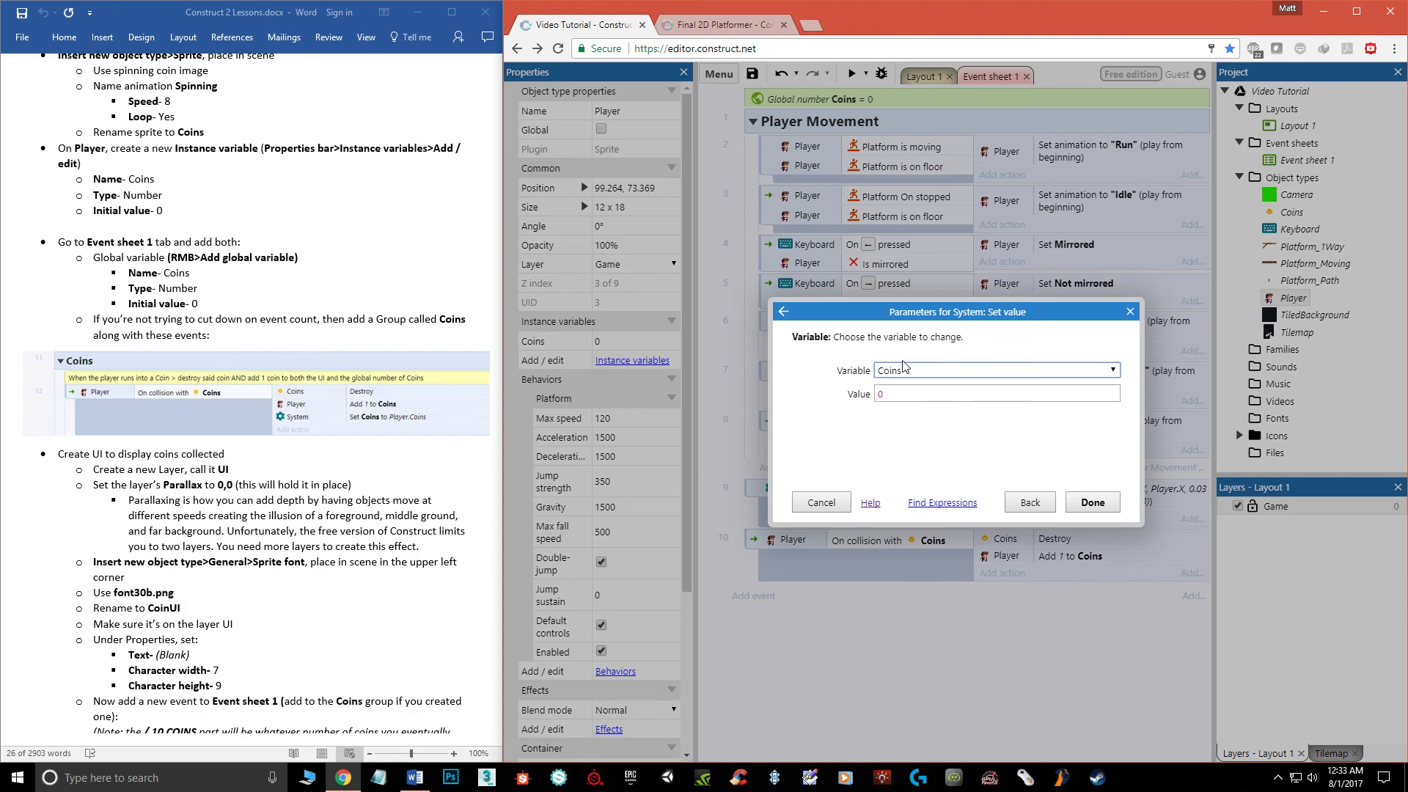
left_click(900, 372)
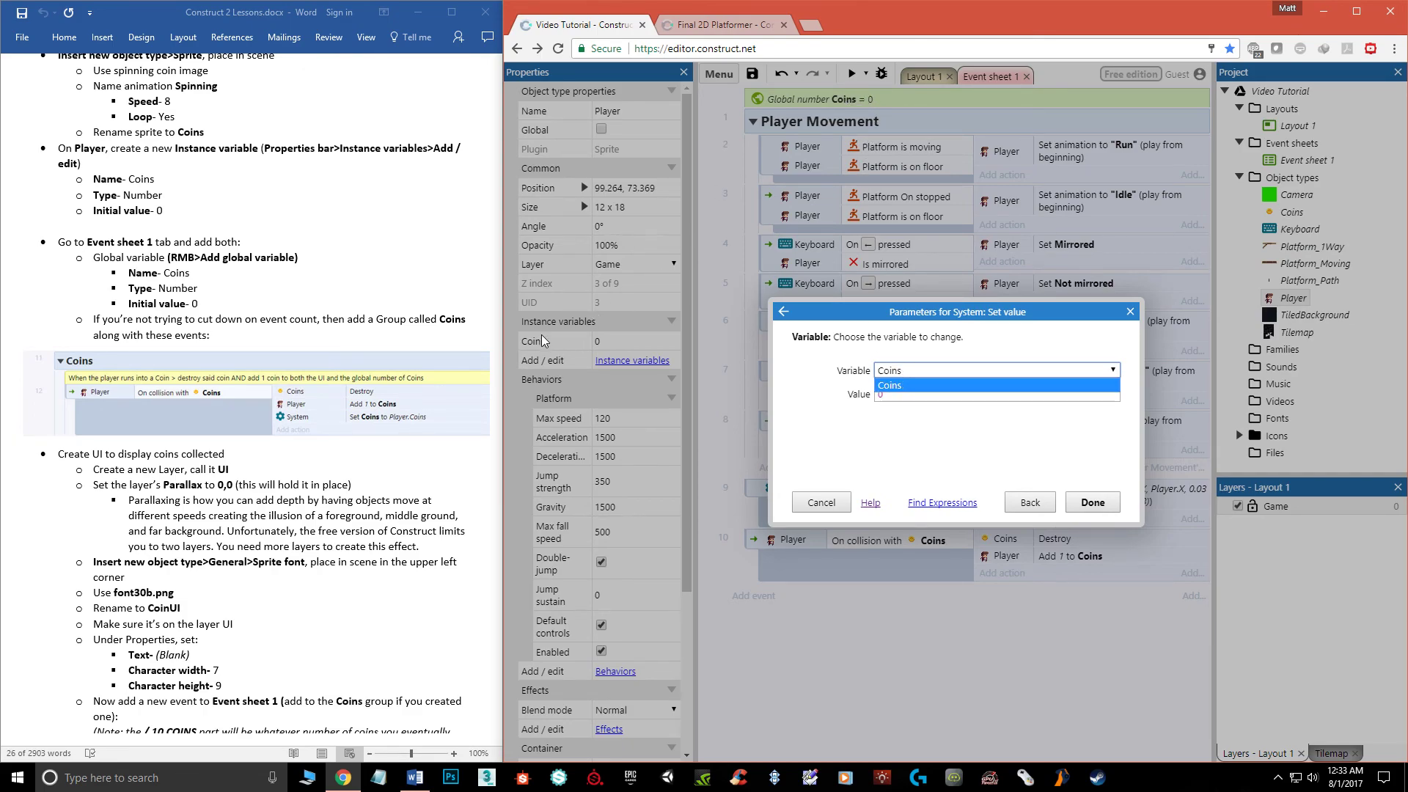
left_click(888, 417)
left_click(911, 391)
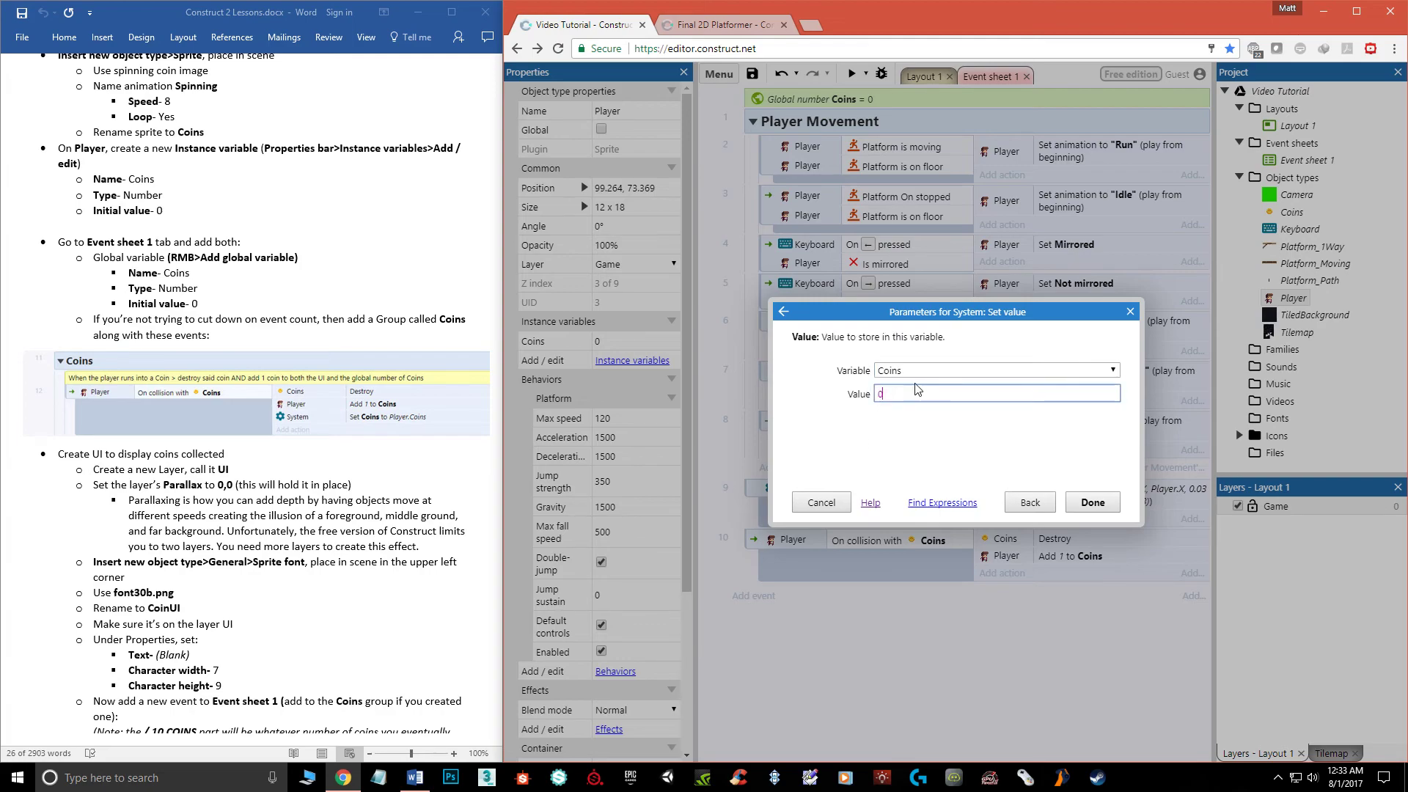
key("BackSpace")
type("Plaayer")
key("BackSpace")
key("BackSpace")
key("BackSpace")
type("yer.Coins")
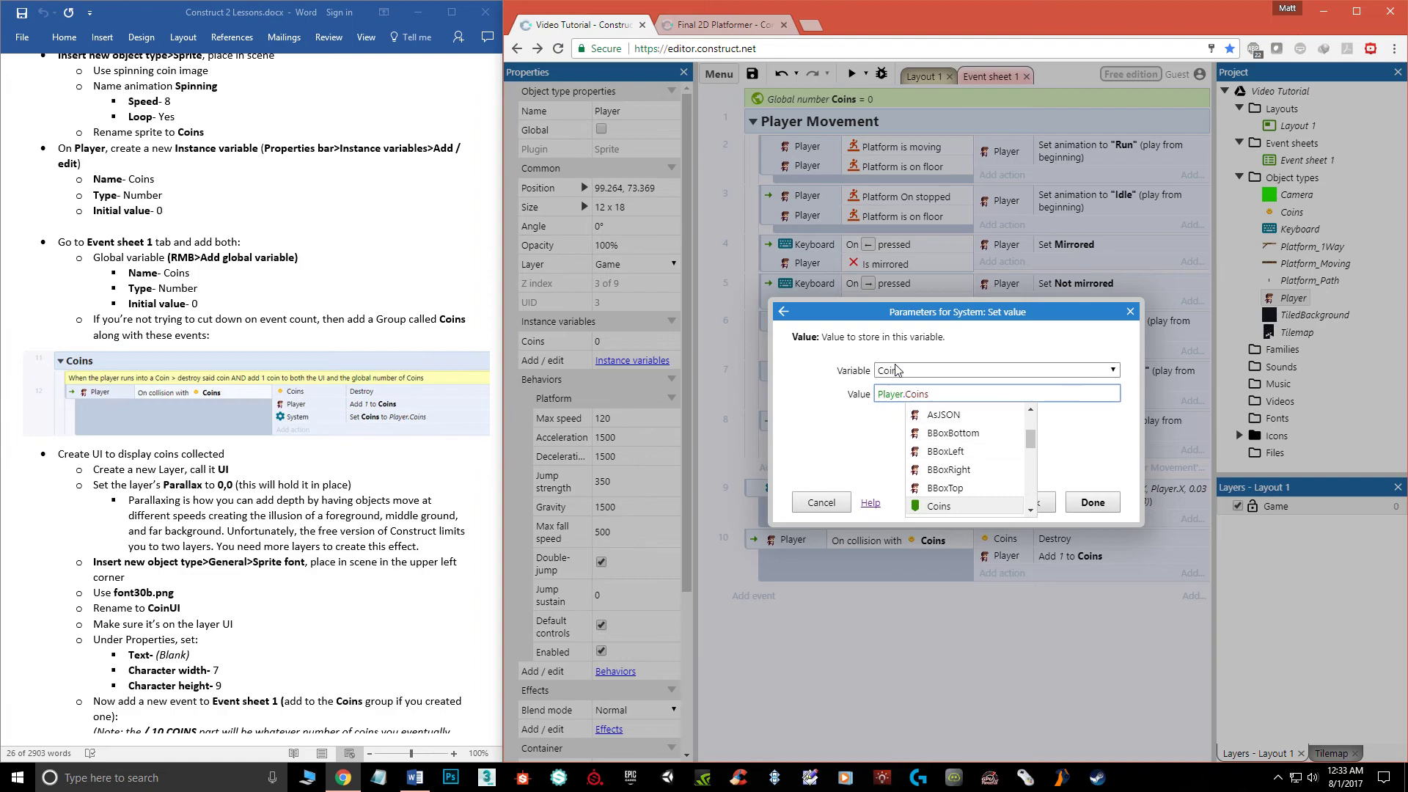
left_click(1101, 505)
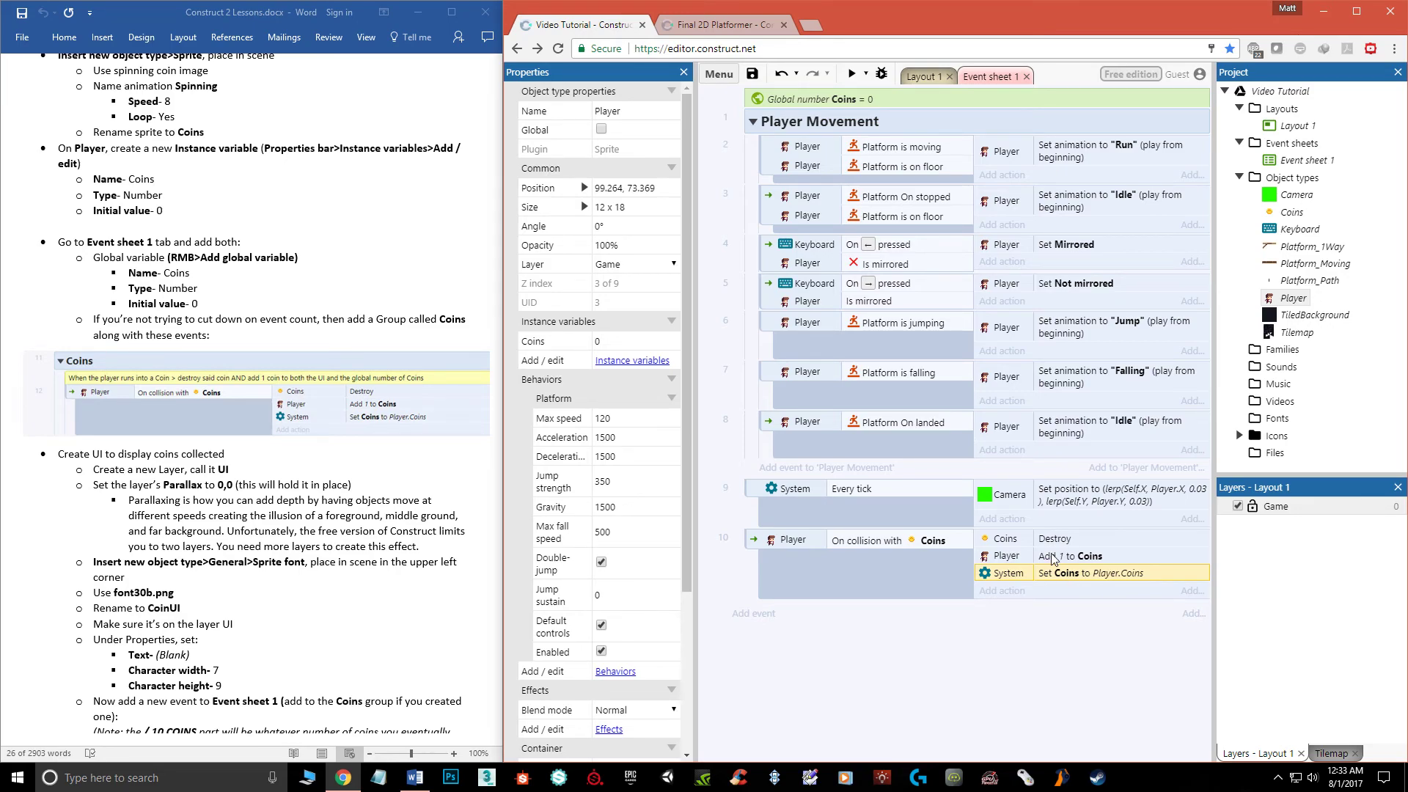
- Return to Layout 1, run the debug preview and maximize the preview window
left_click(923, 76)
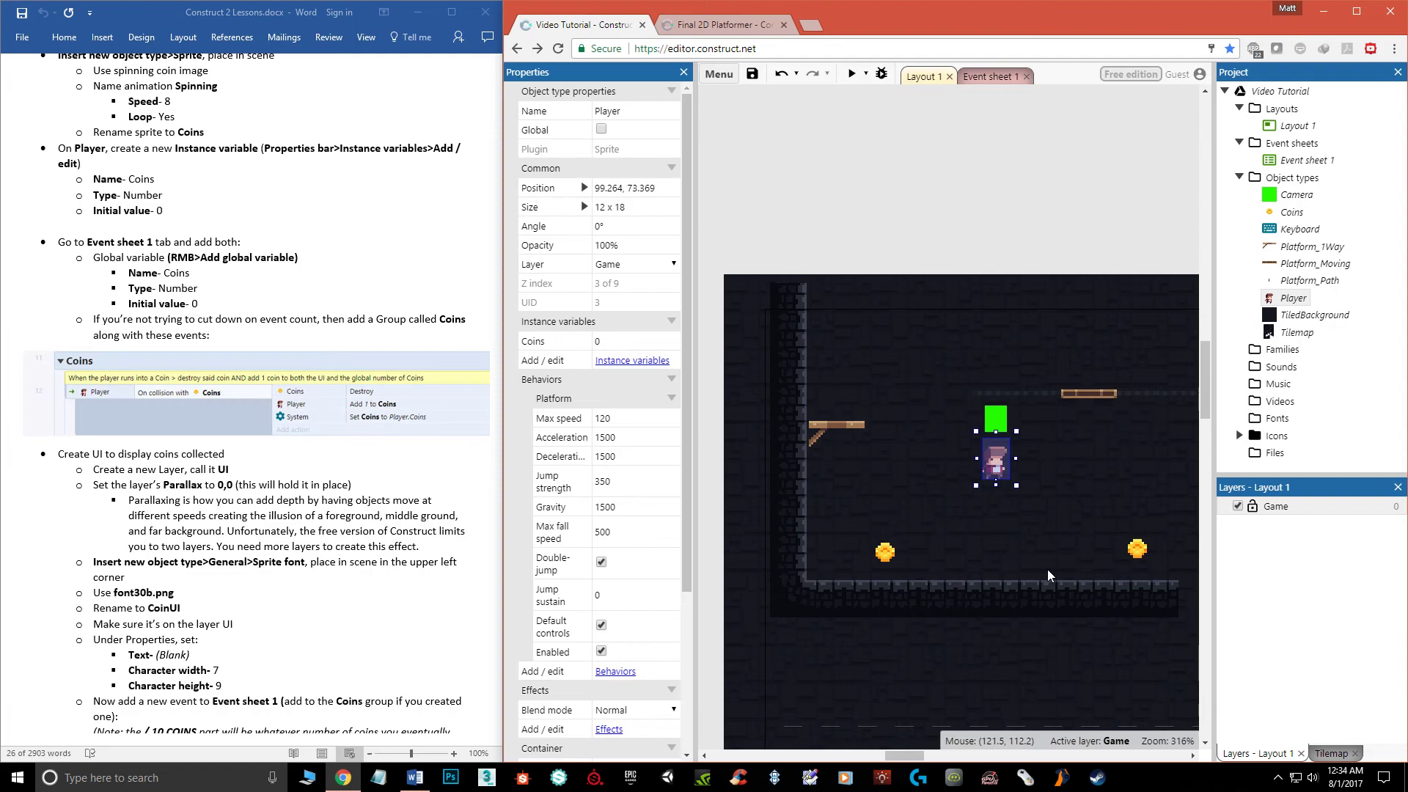
left_click(882, 74)
left_click_drag(1071, 56, 1086, 28)
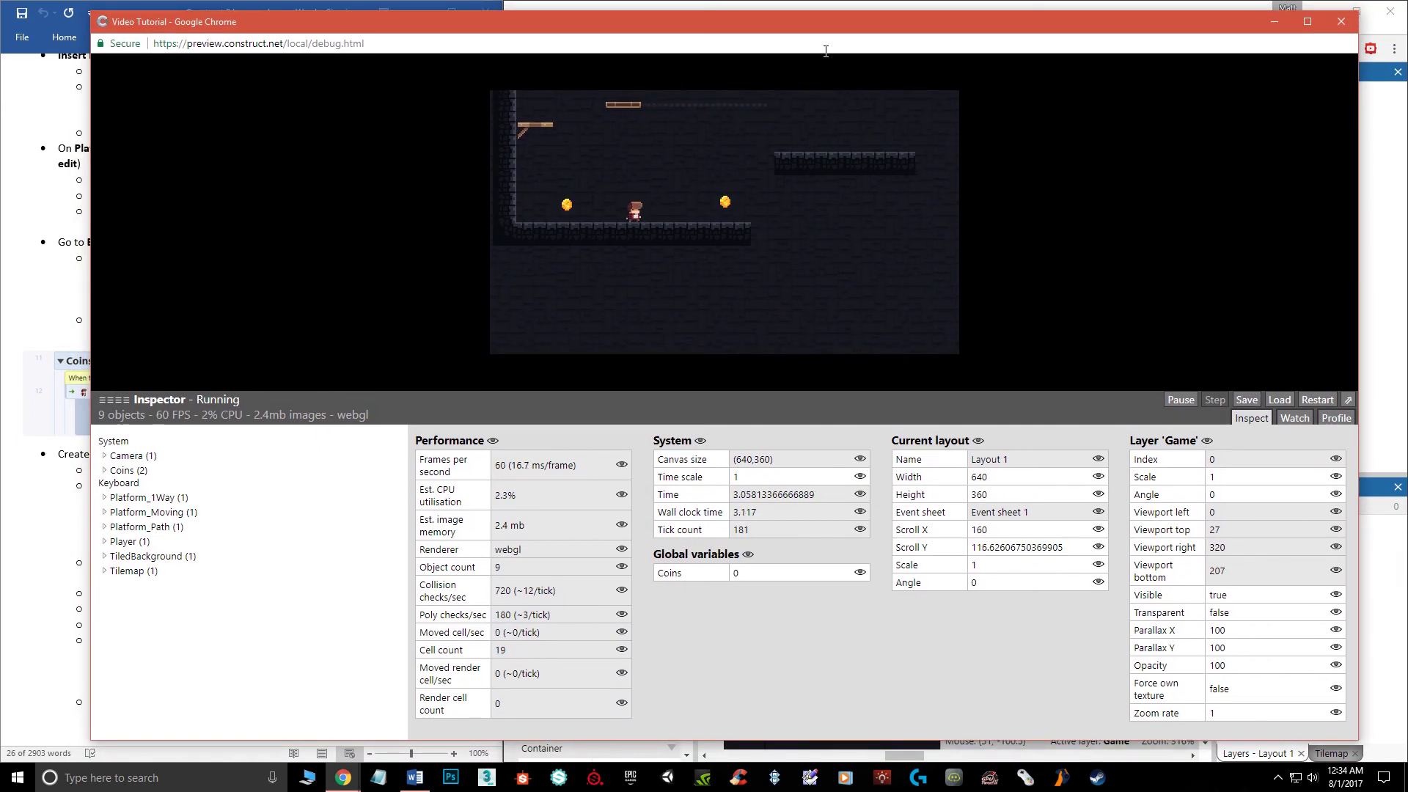
left_click(1307, 22)
left_click_drag(46, 402, 93, 454)
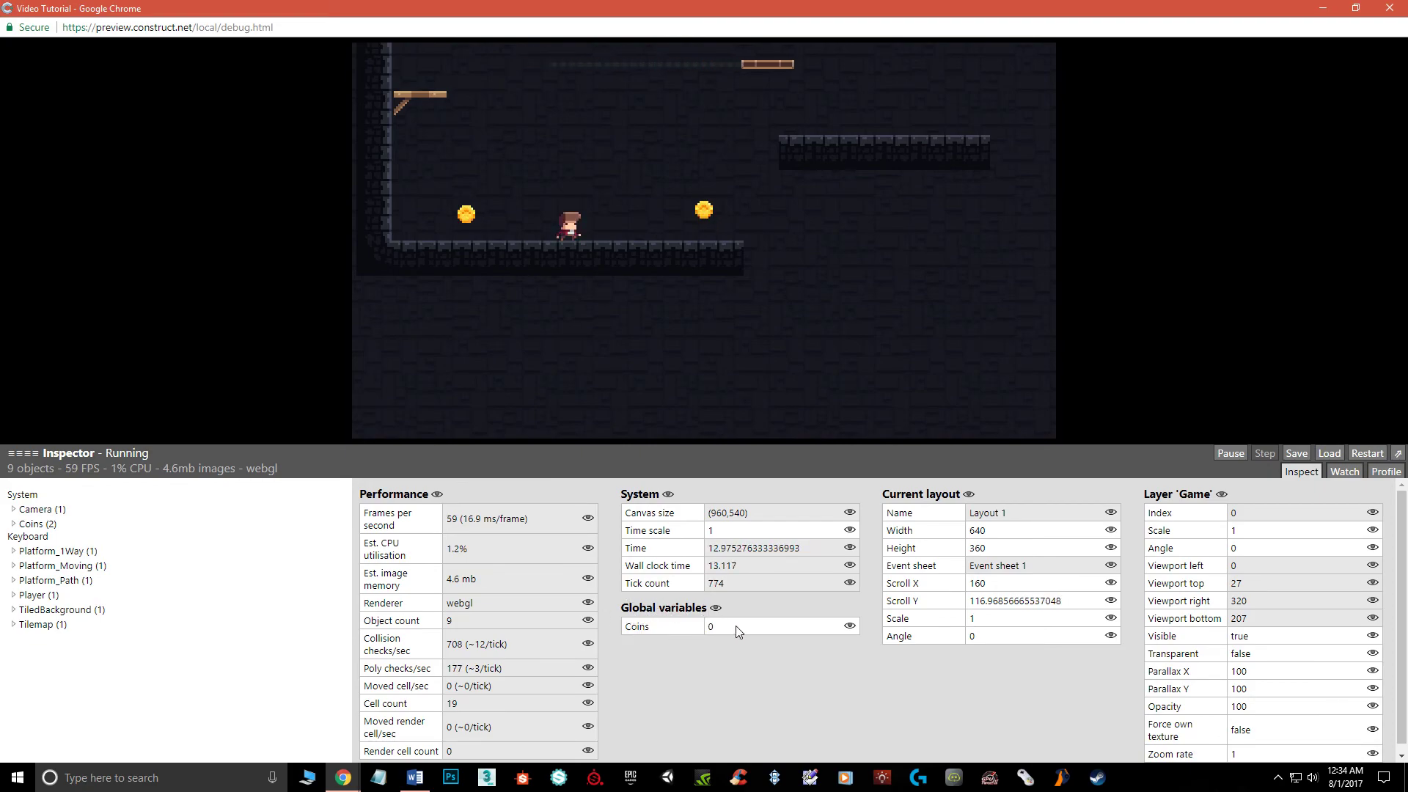
- Walk the player into both coins to test the global Coins counter, and close the preview
key("Left")
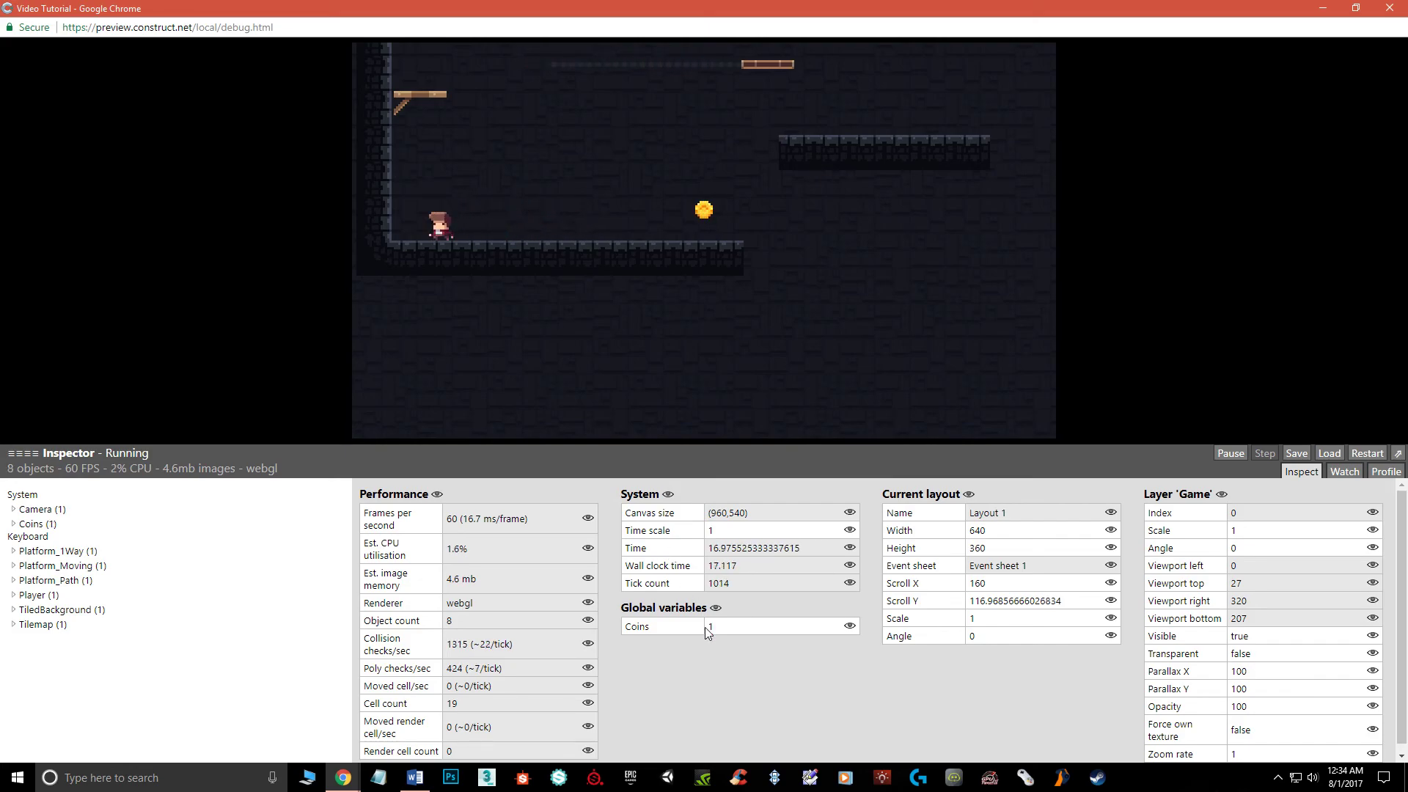
key("Right")
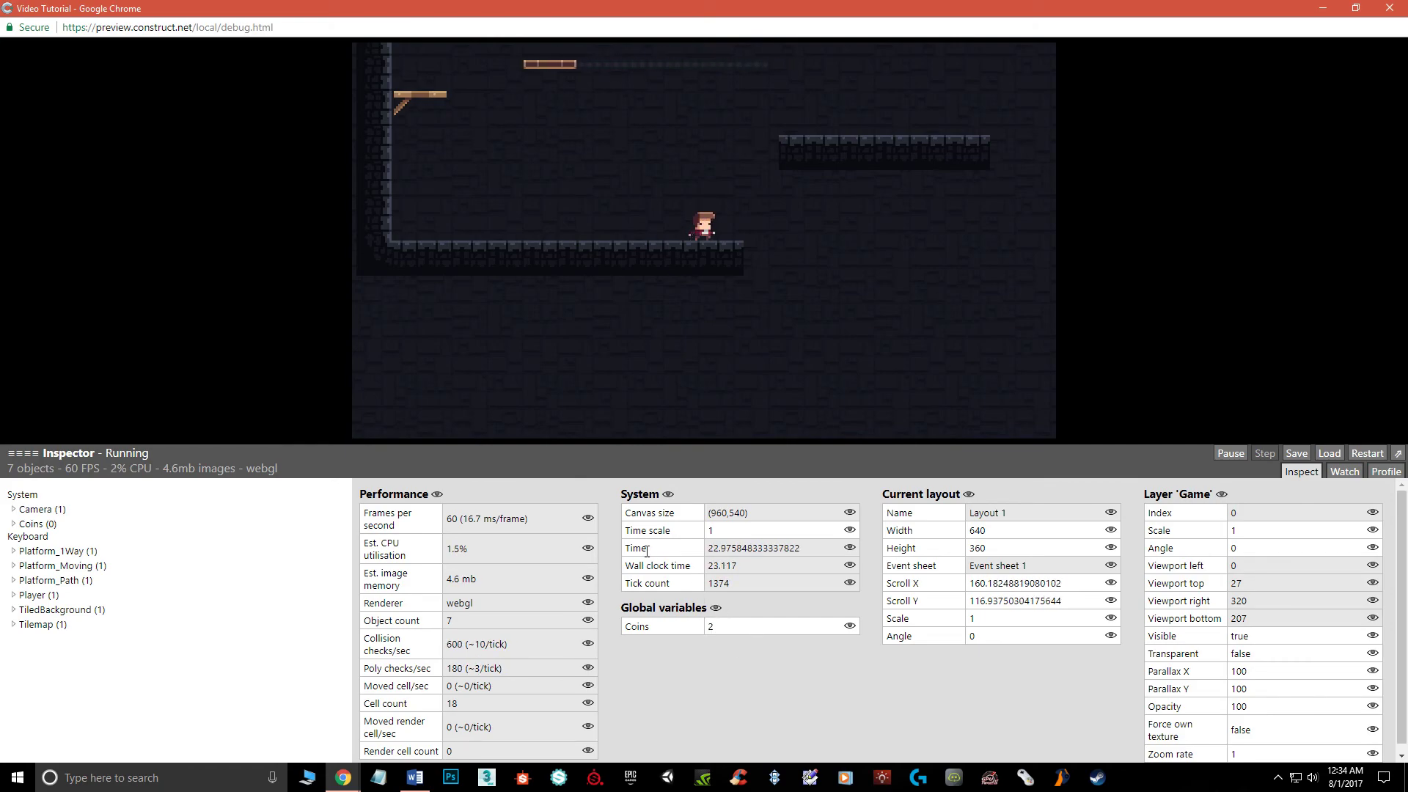
left_click_drag(1096, 10, 916, 278)
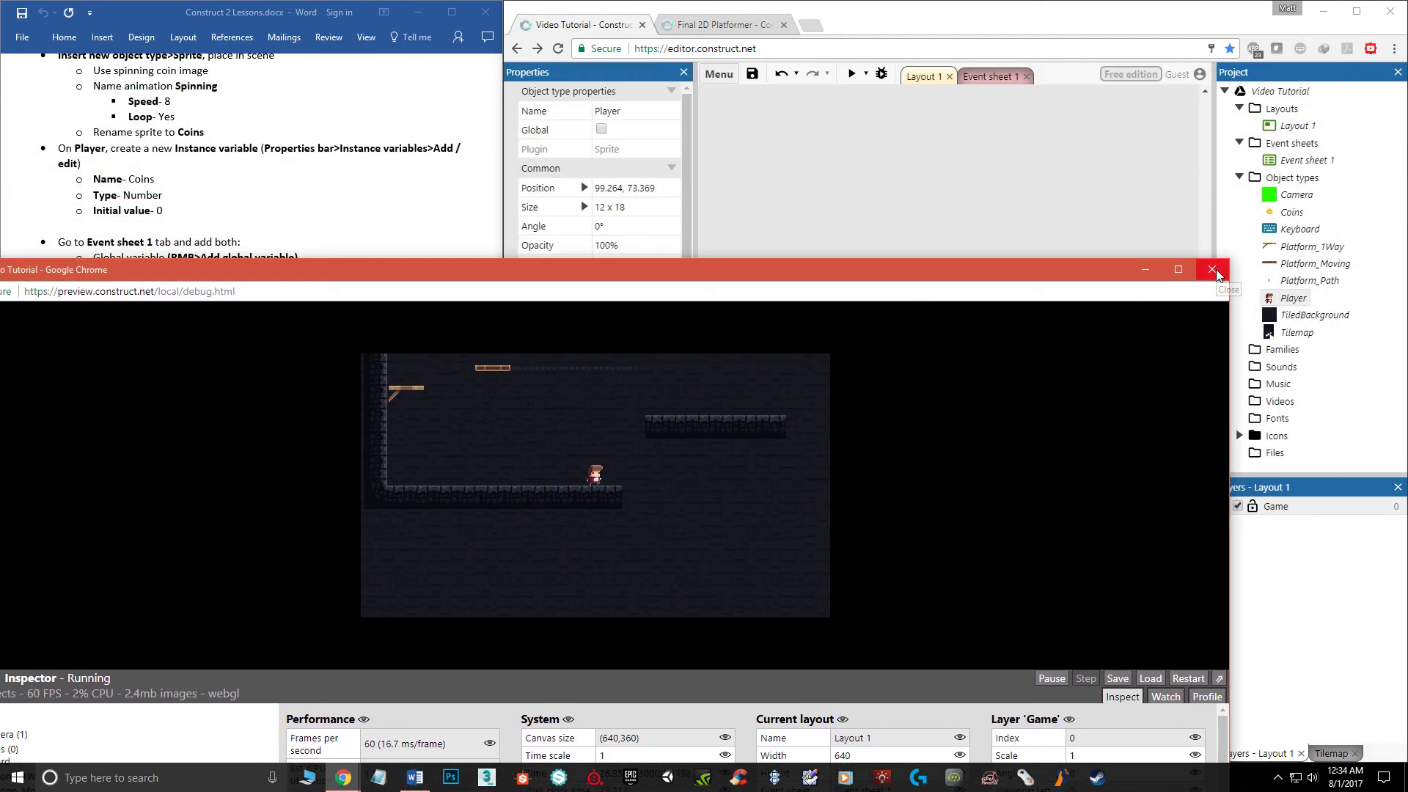
left_click(1212, 270)
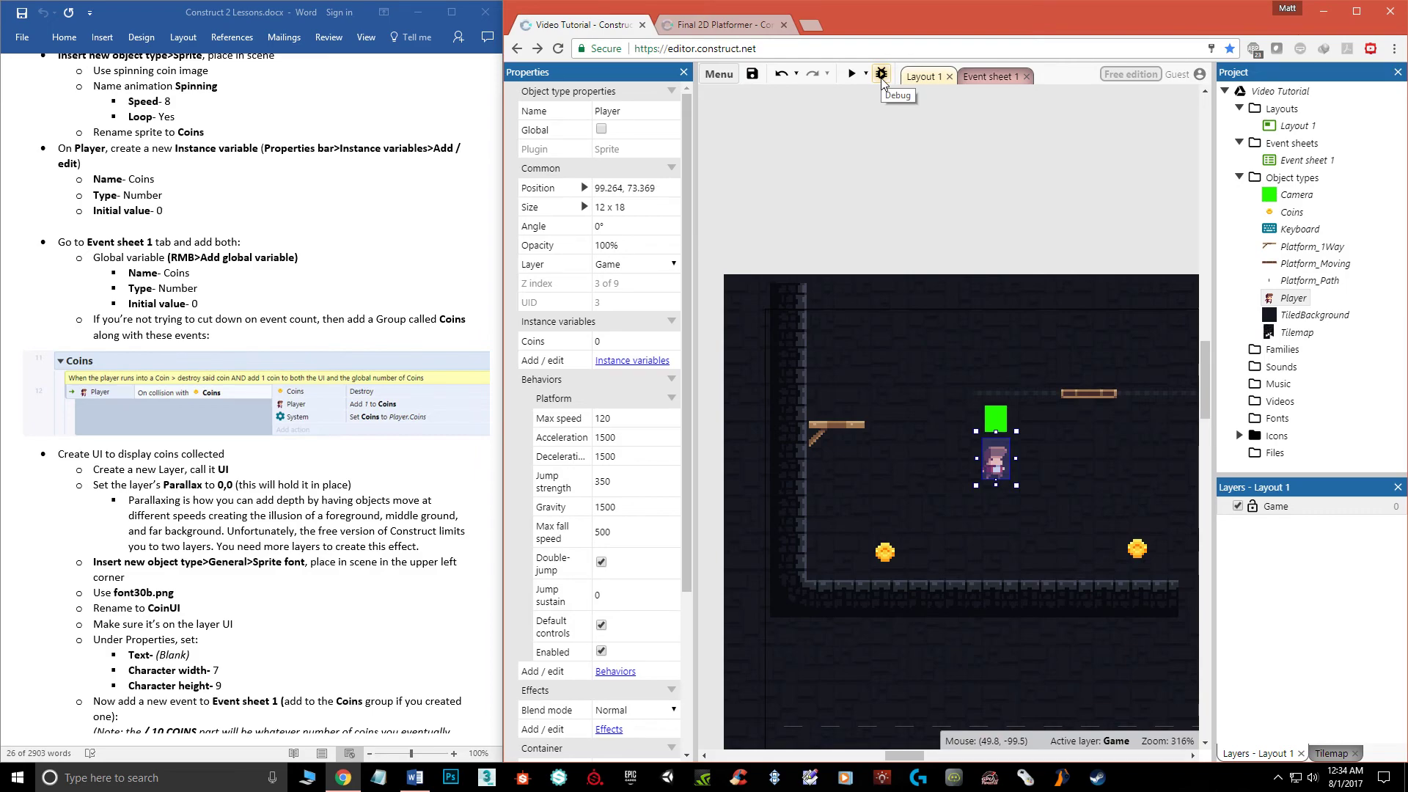
- Add a new layer above the Game layer and name it UI
right_click(1270, 540)
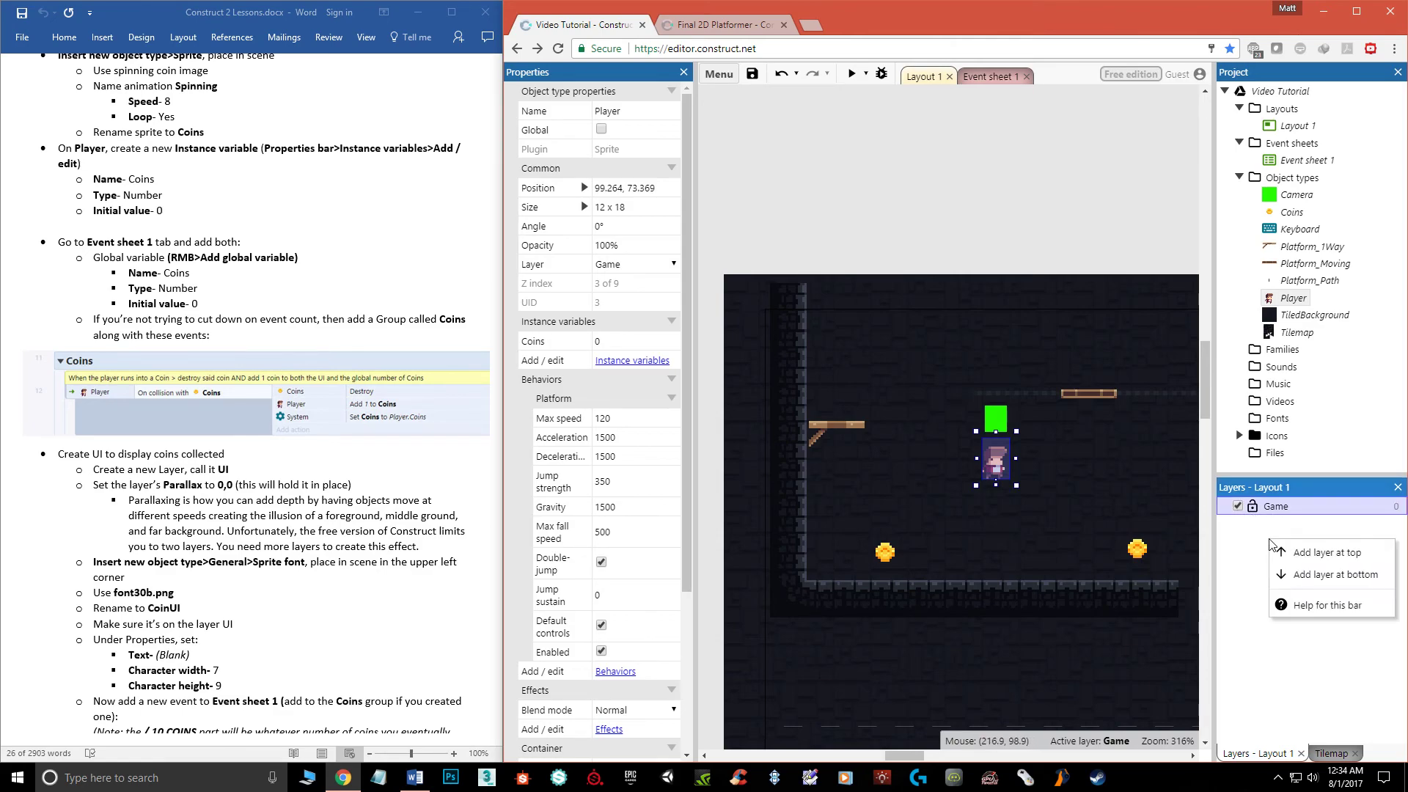
left_click(1297, 552)
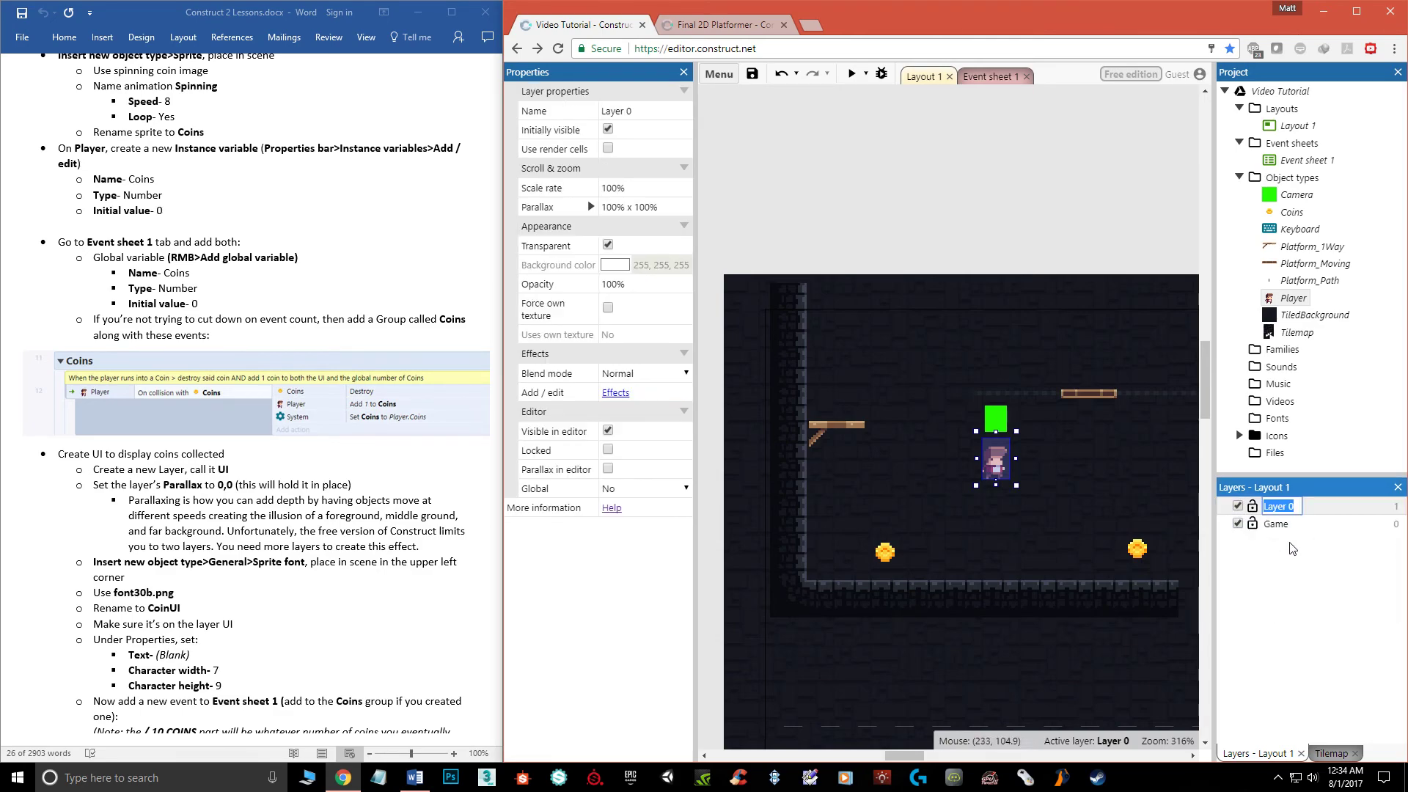
type("UI")
key("Return")
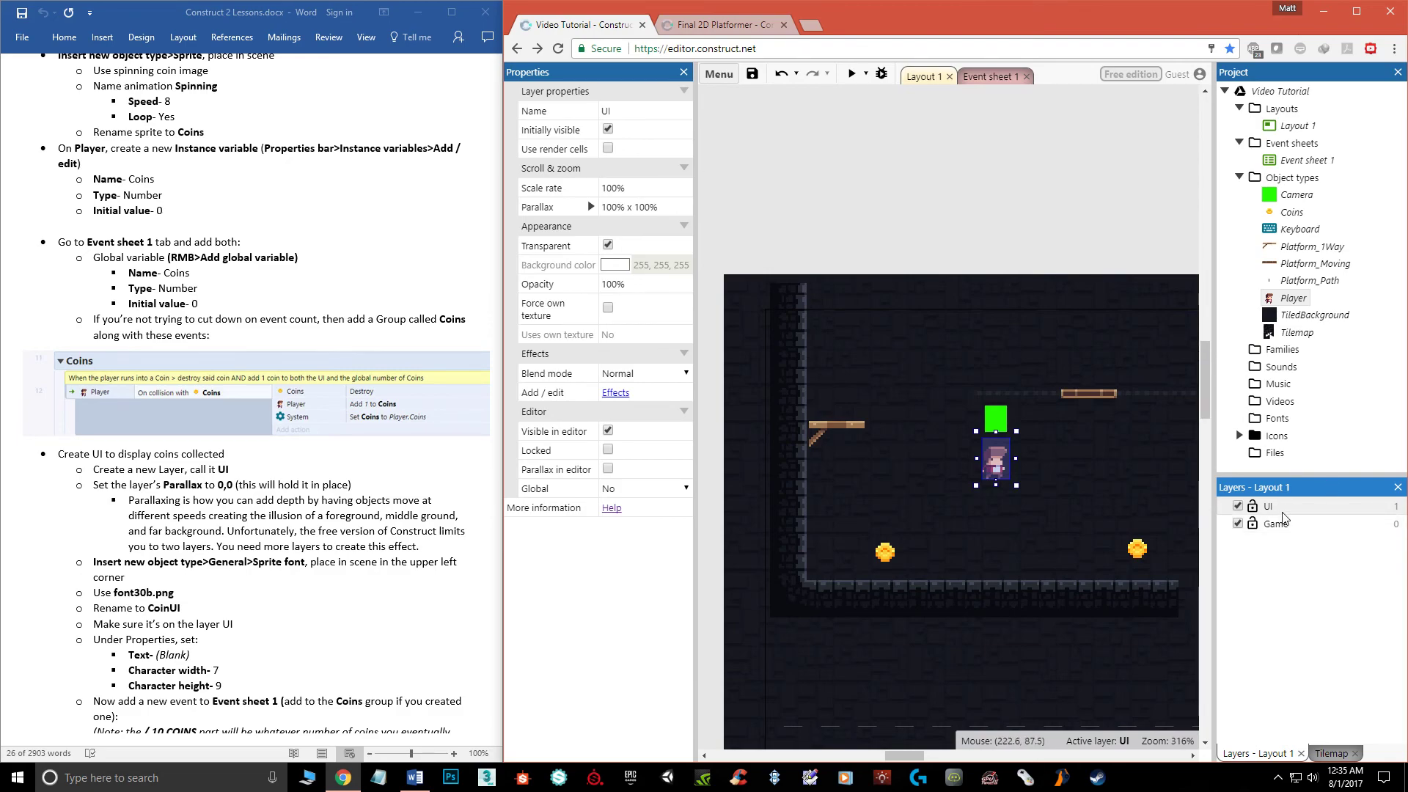
- Set the UI layer's parallax to 0,0
left_click(1280, 506)
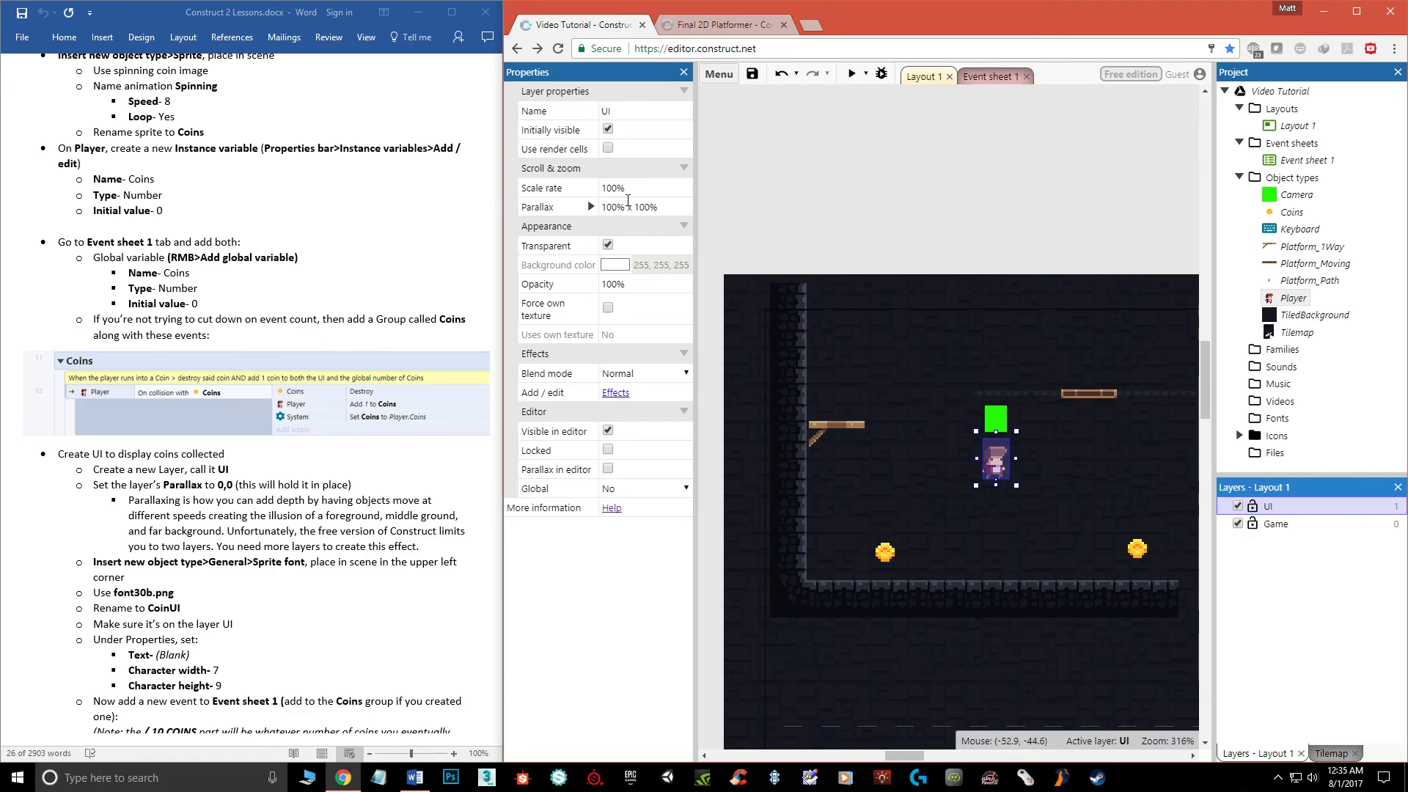
left_click(666, 208)
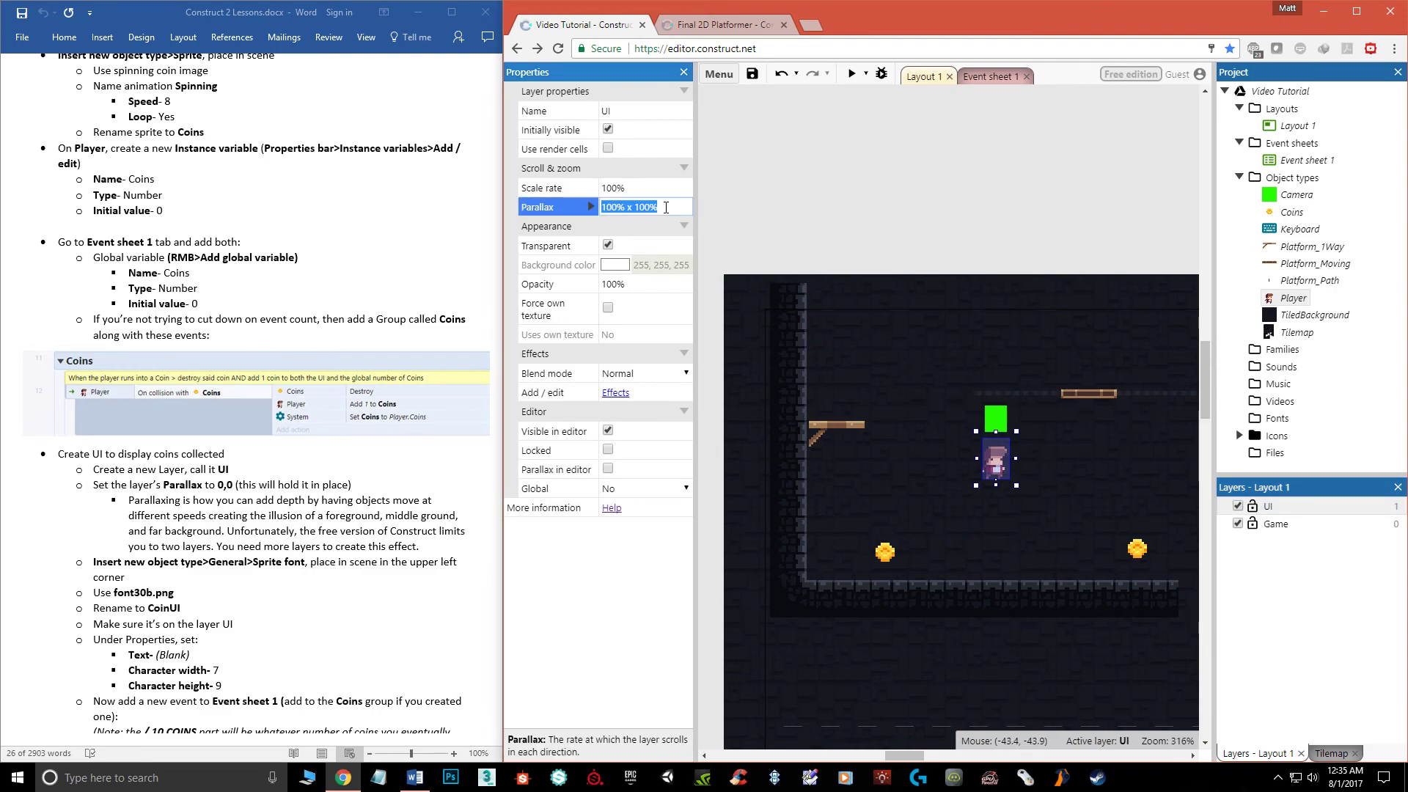
type("0,0")
key("Return")
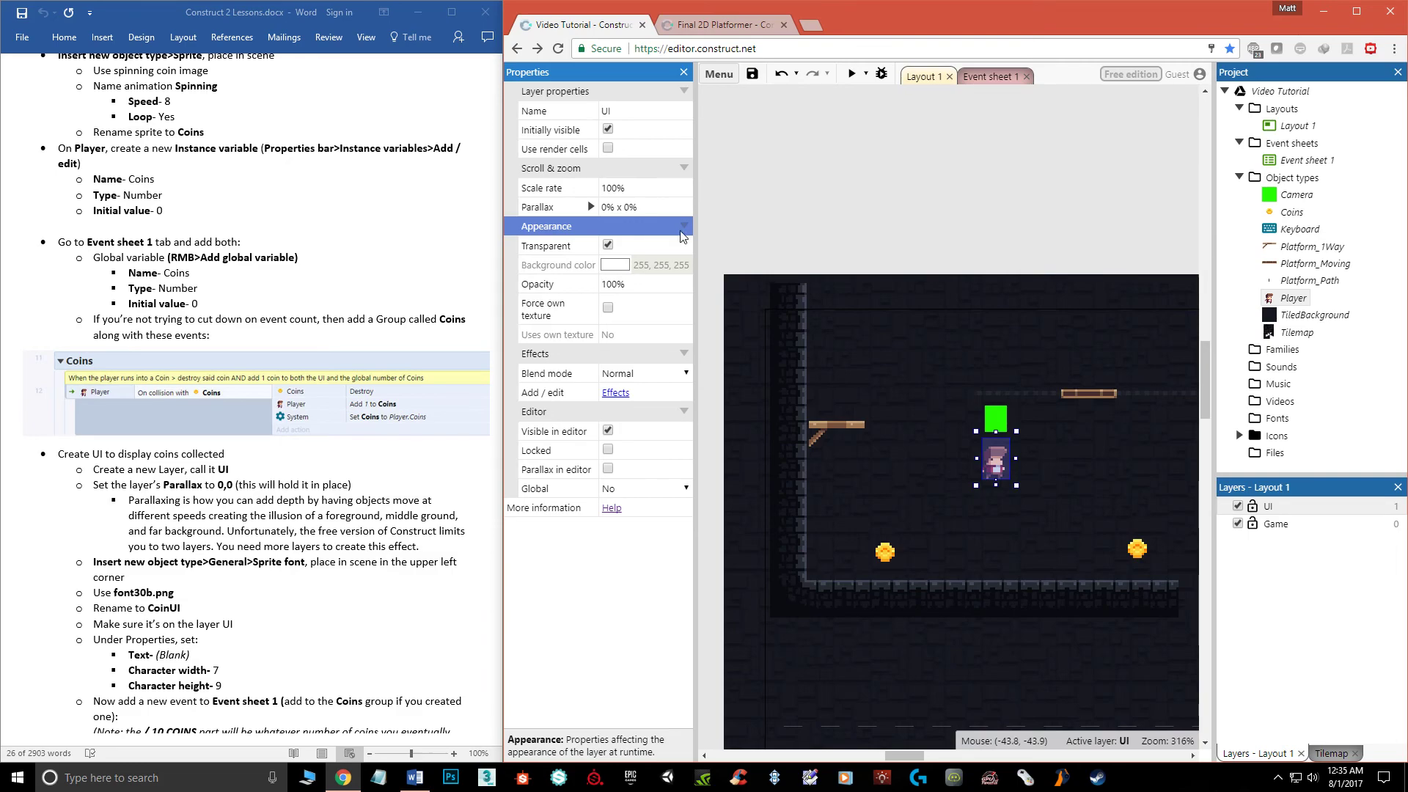
- Compare the parallax settings of the Game and UI layers, and highlight the parallaxing explanation in the lesson document
left_click(1276, 524)
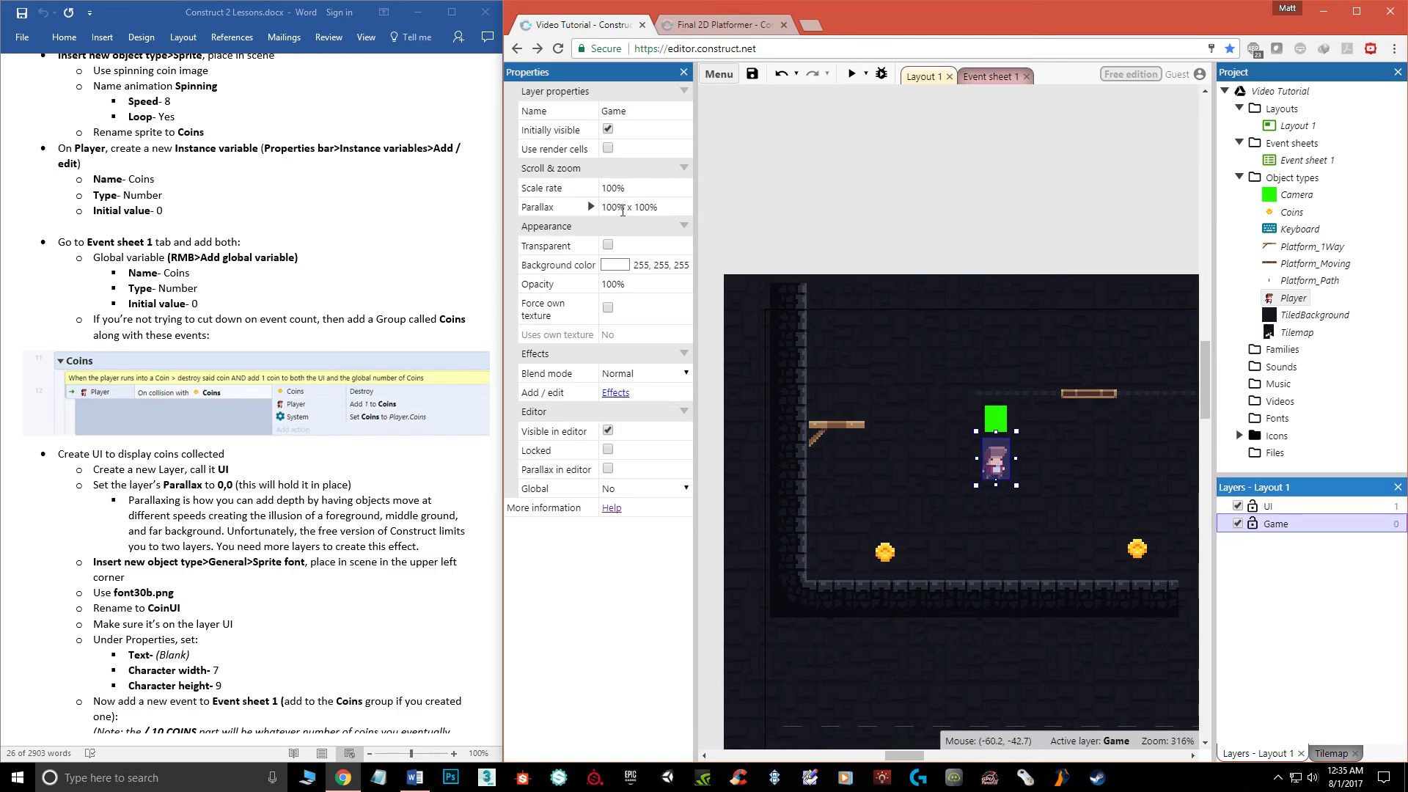
left_click(1280, 507)
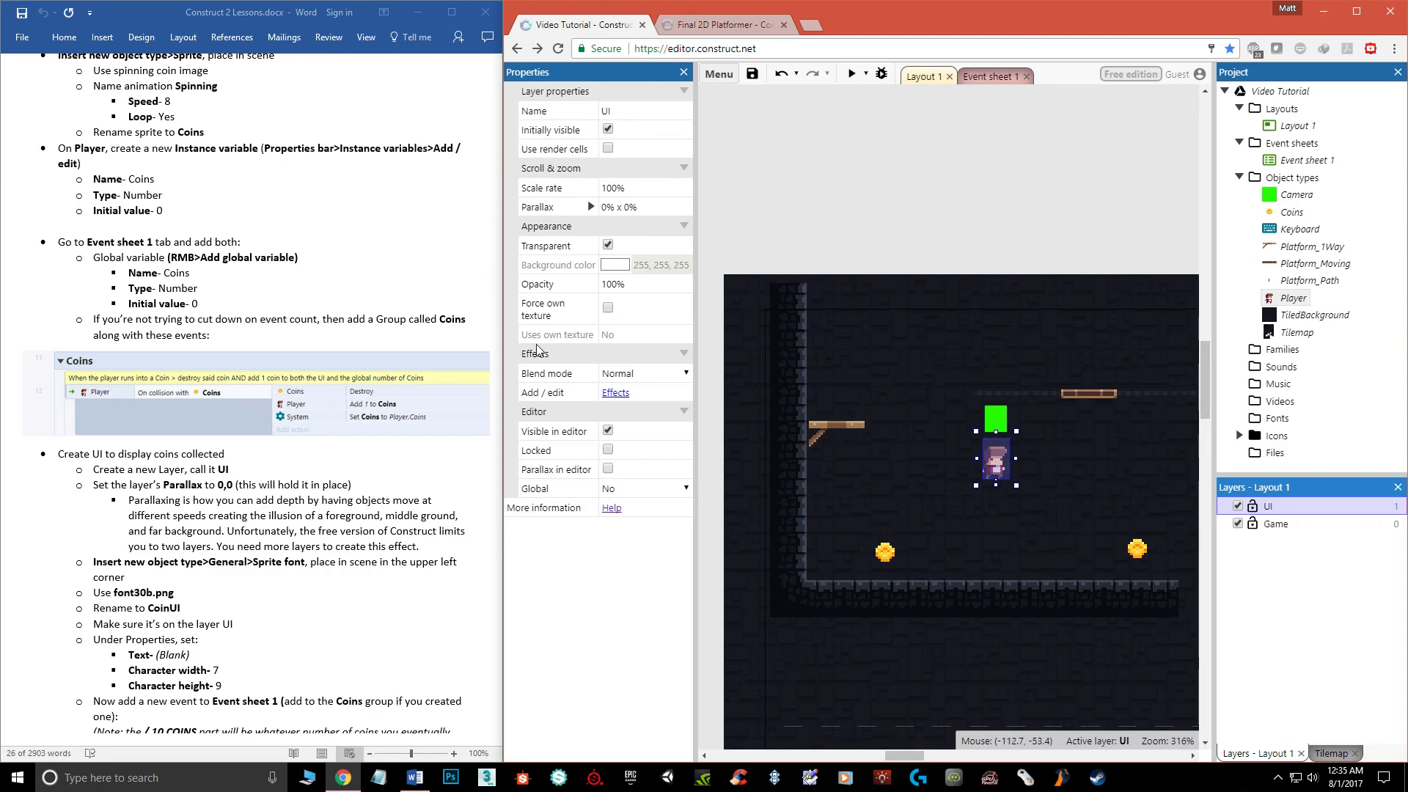
left_click(276, 520)
left_click_drag(128, 500, 422, 547)
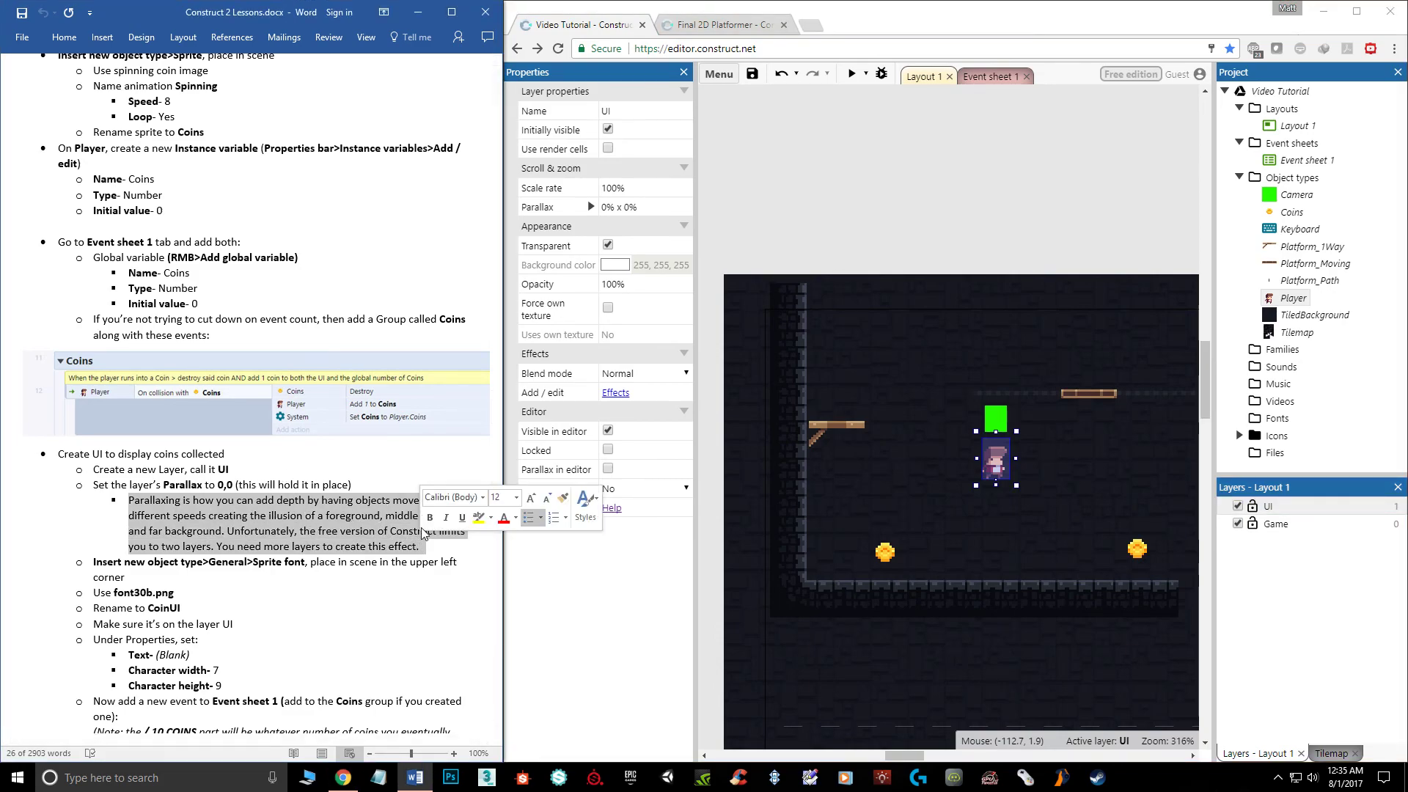
left_click(369, 515)
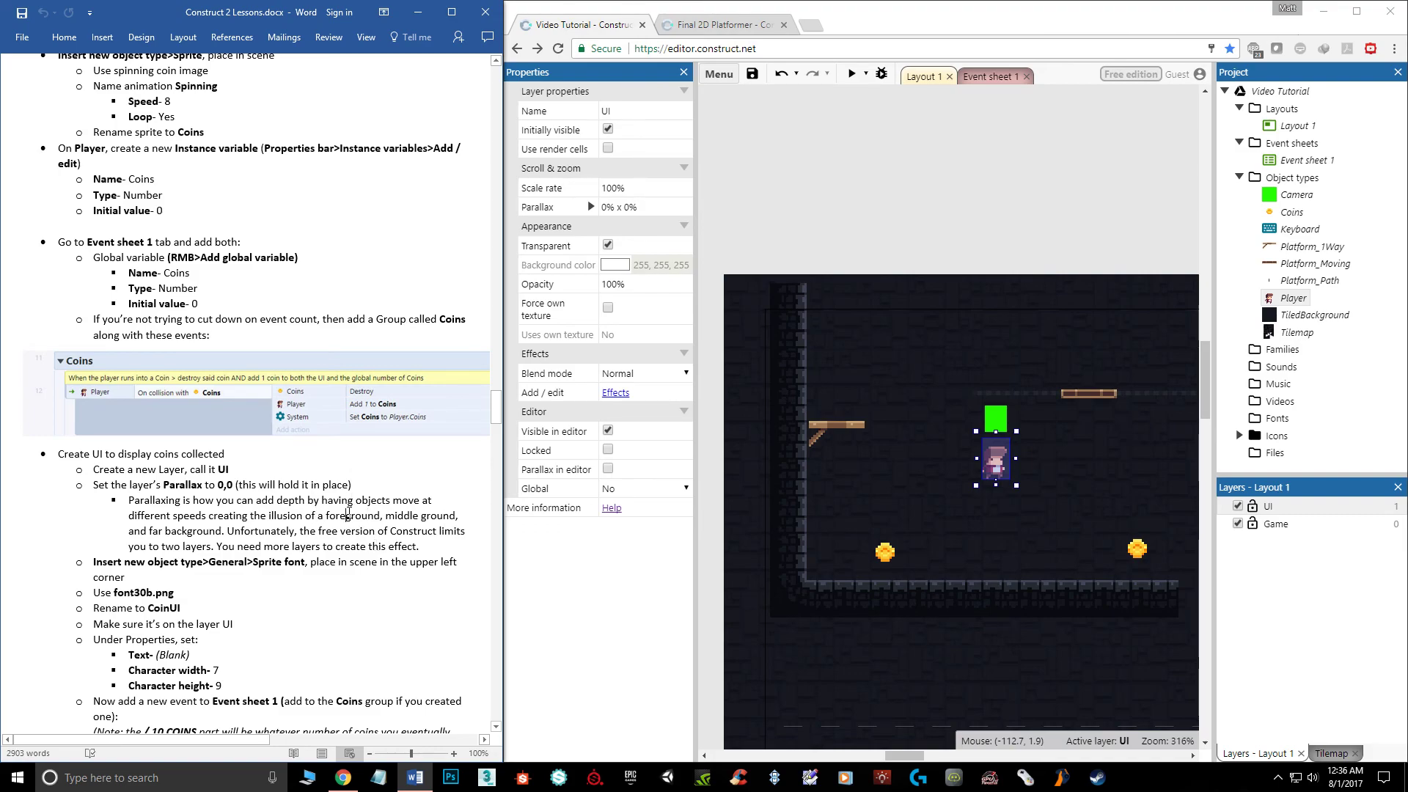
- Review the UI layer's properties and check which layer the Player object is assigned to
left_click(828, 222)
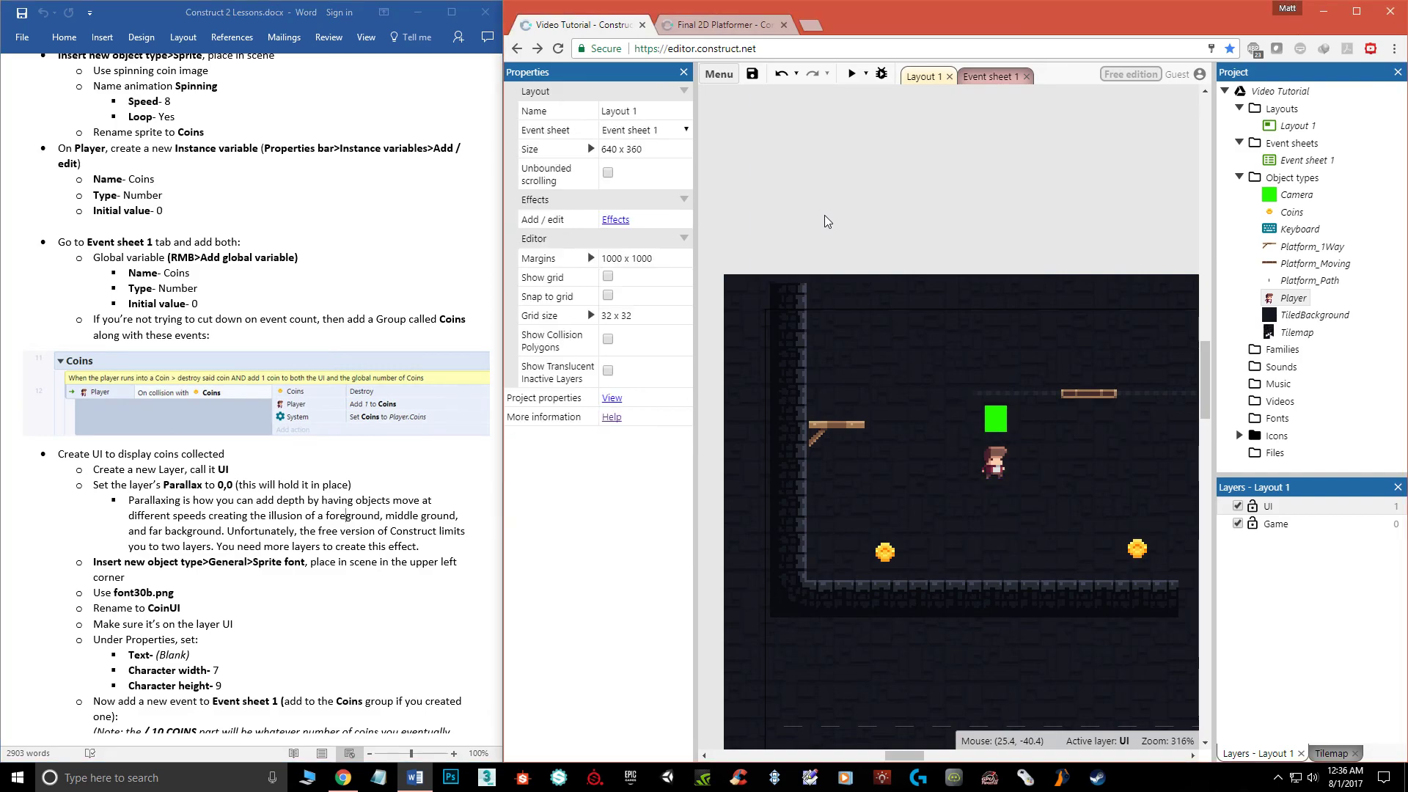
left_click(1284, 513)
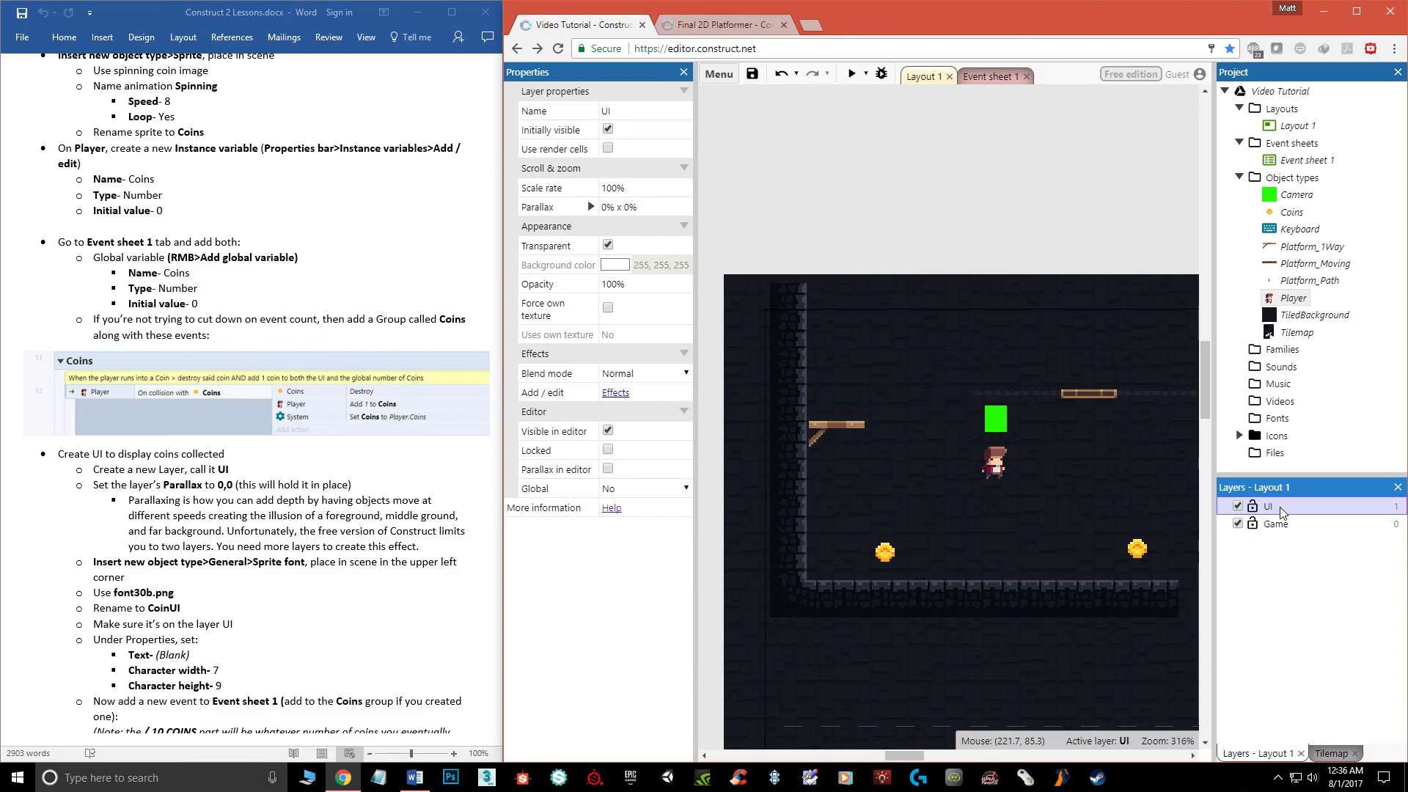
mouse_move(1282, 511)
left_mouse_down()
mouse_move(1280, 530)
mouse_move(1295, 508)
left_mouse_up()
left_click(1294, 299)
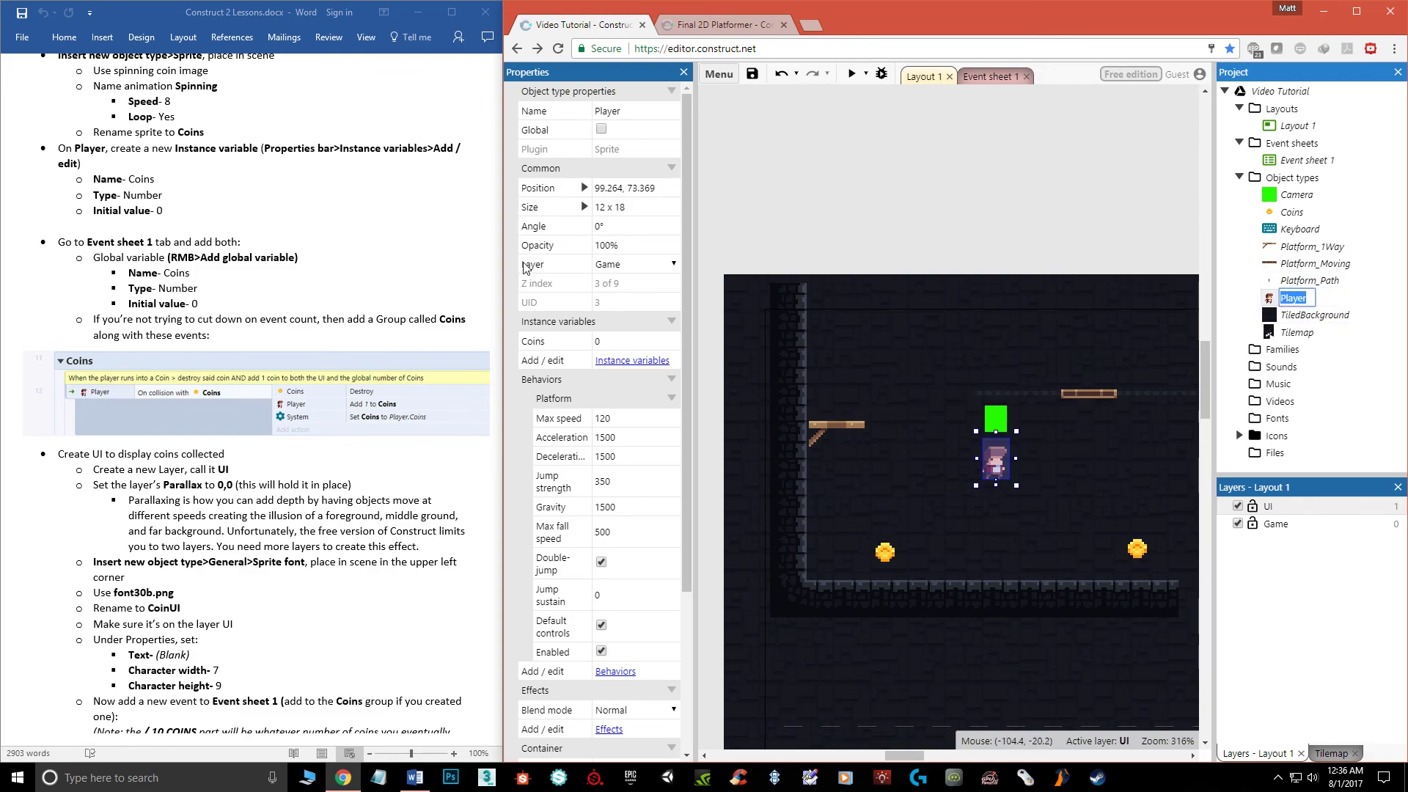
left_click(616, 267)
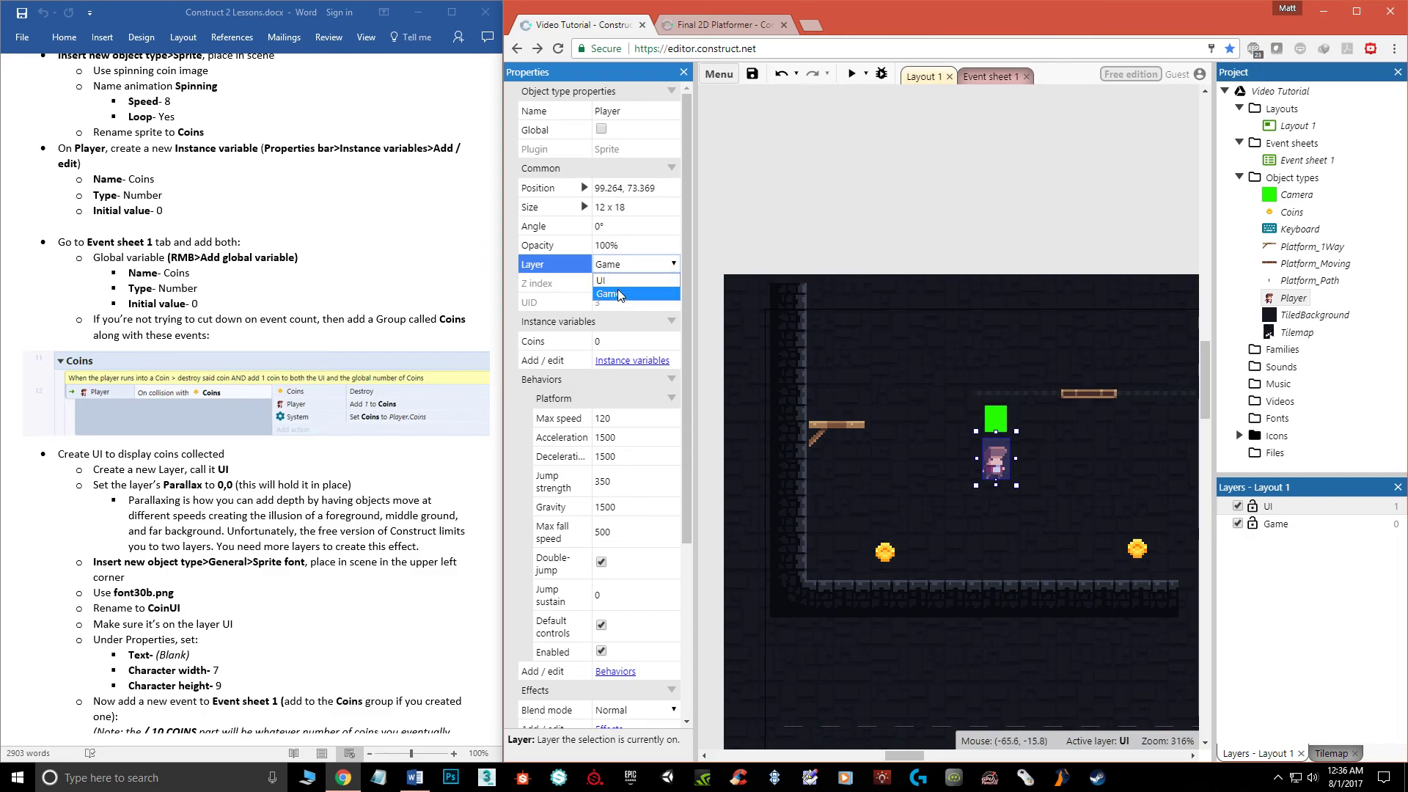
left_click(831, 205)
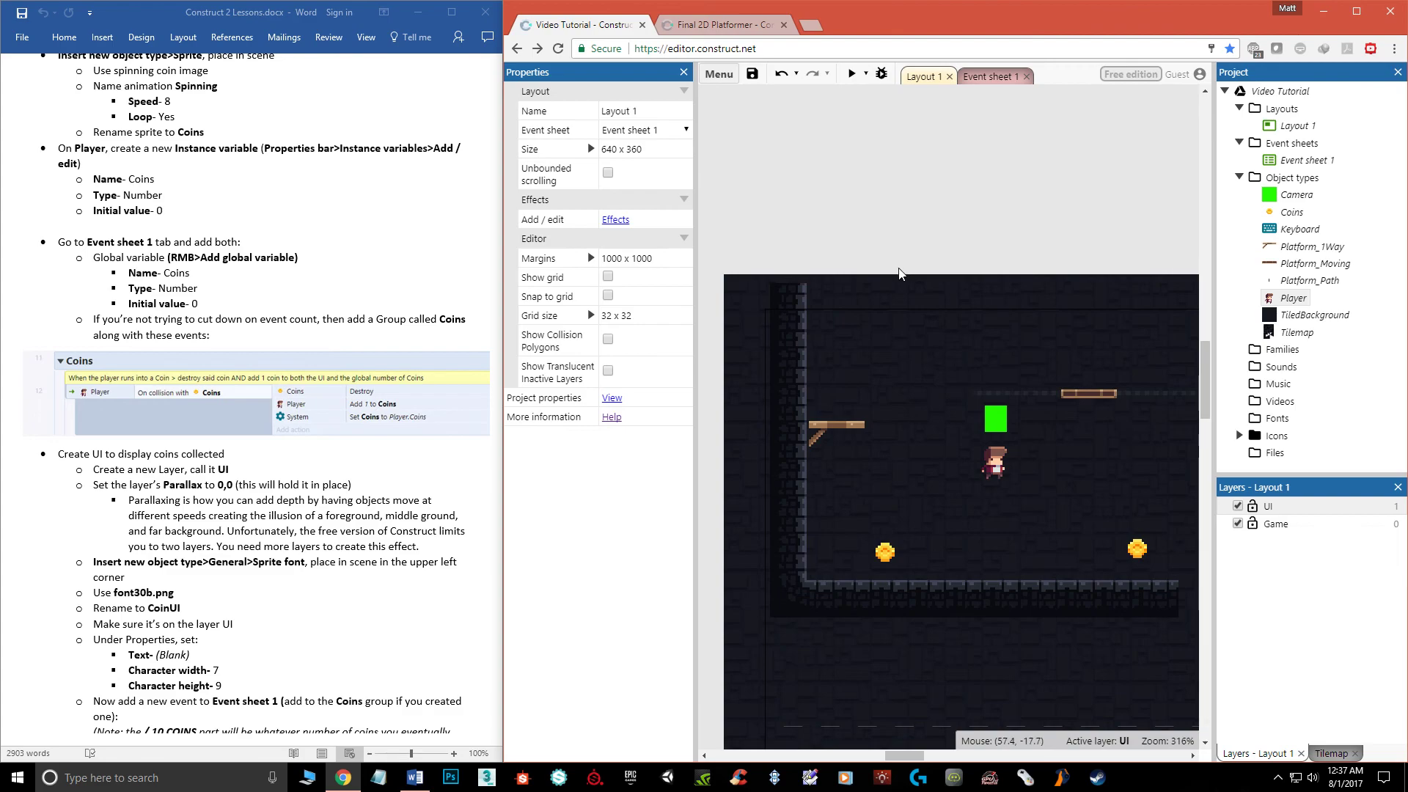
- Insert a Text object on the UI layer near the level's upper-left corner
scroll(899, 272, "down", 2)
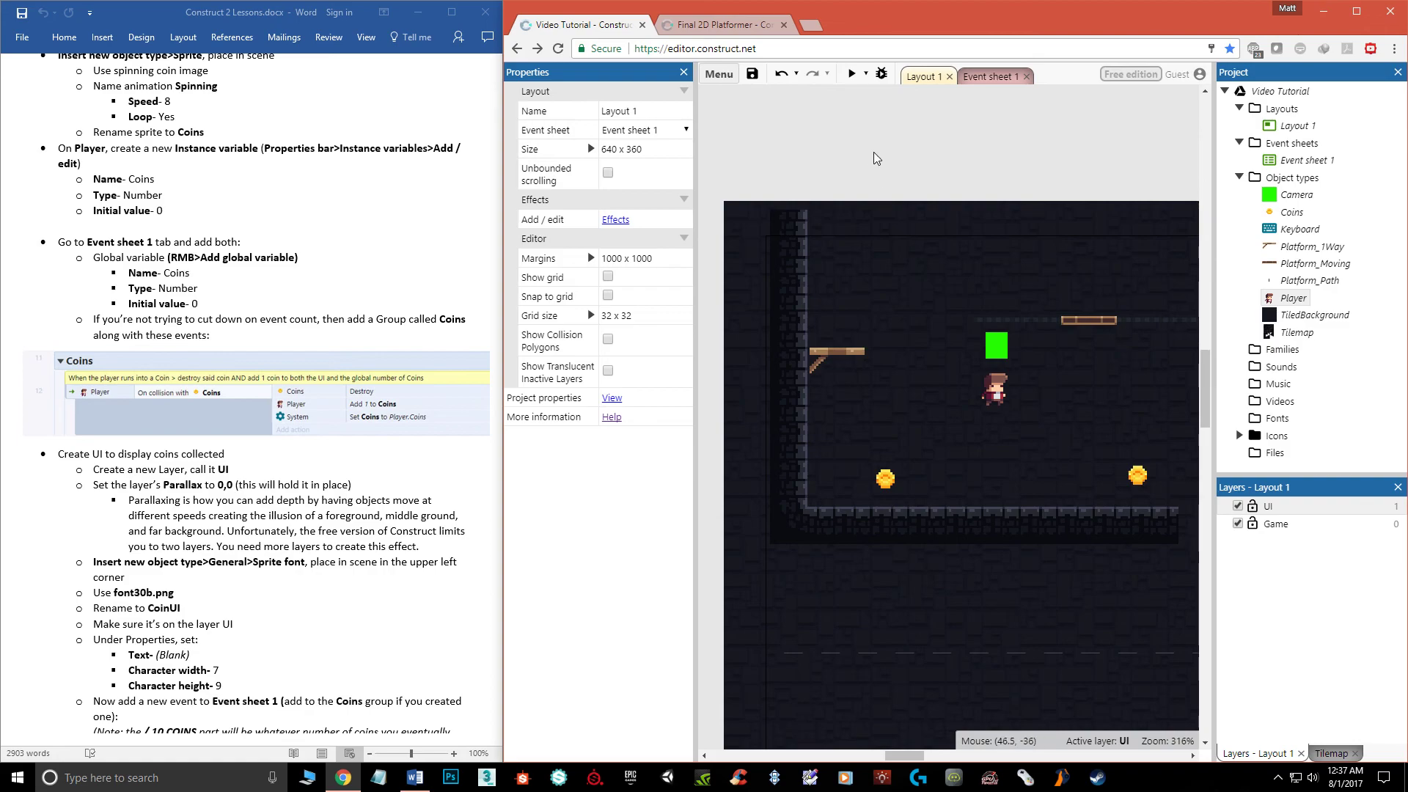
double_click(888, 158)
scroll(784, 306, "down", 3)
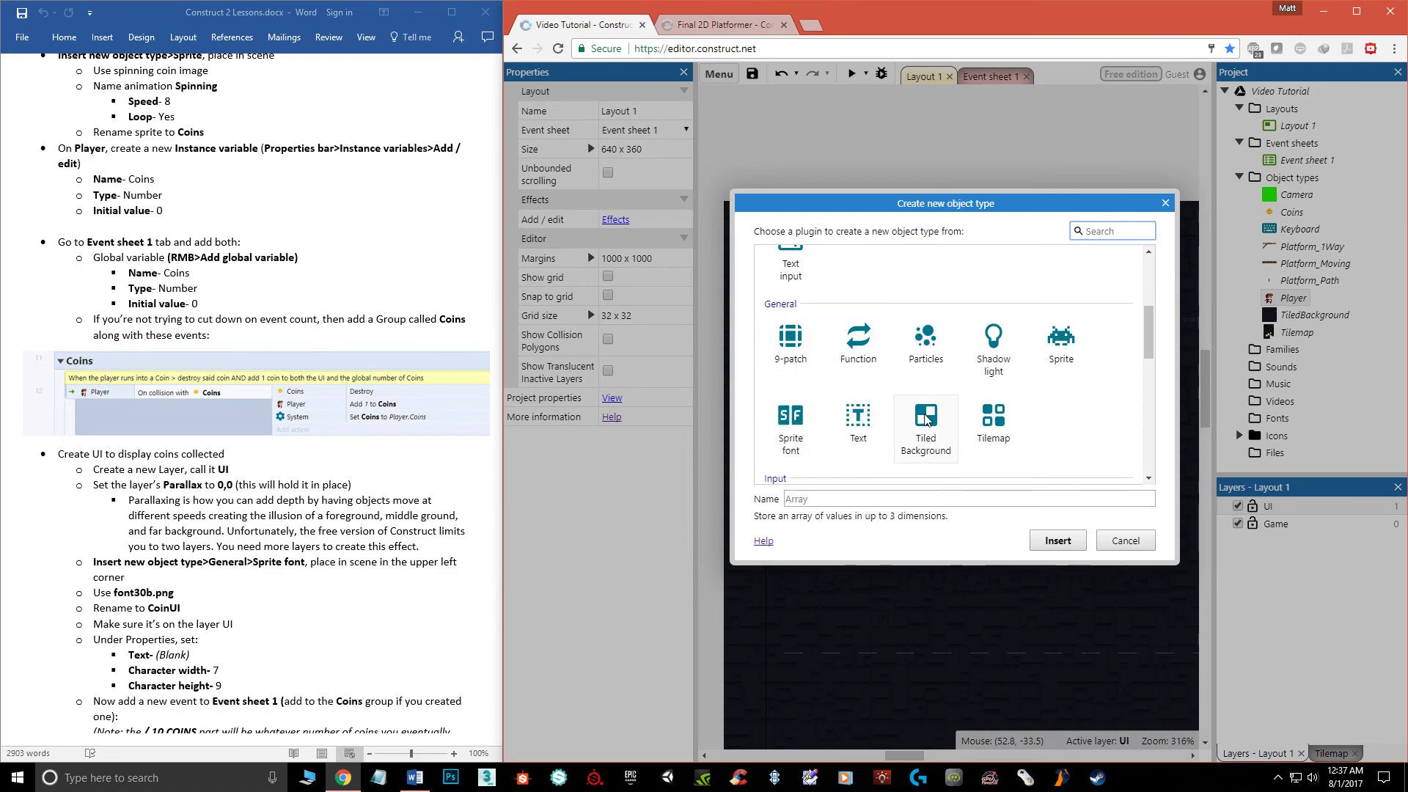
double_click(858, 429)
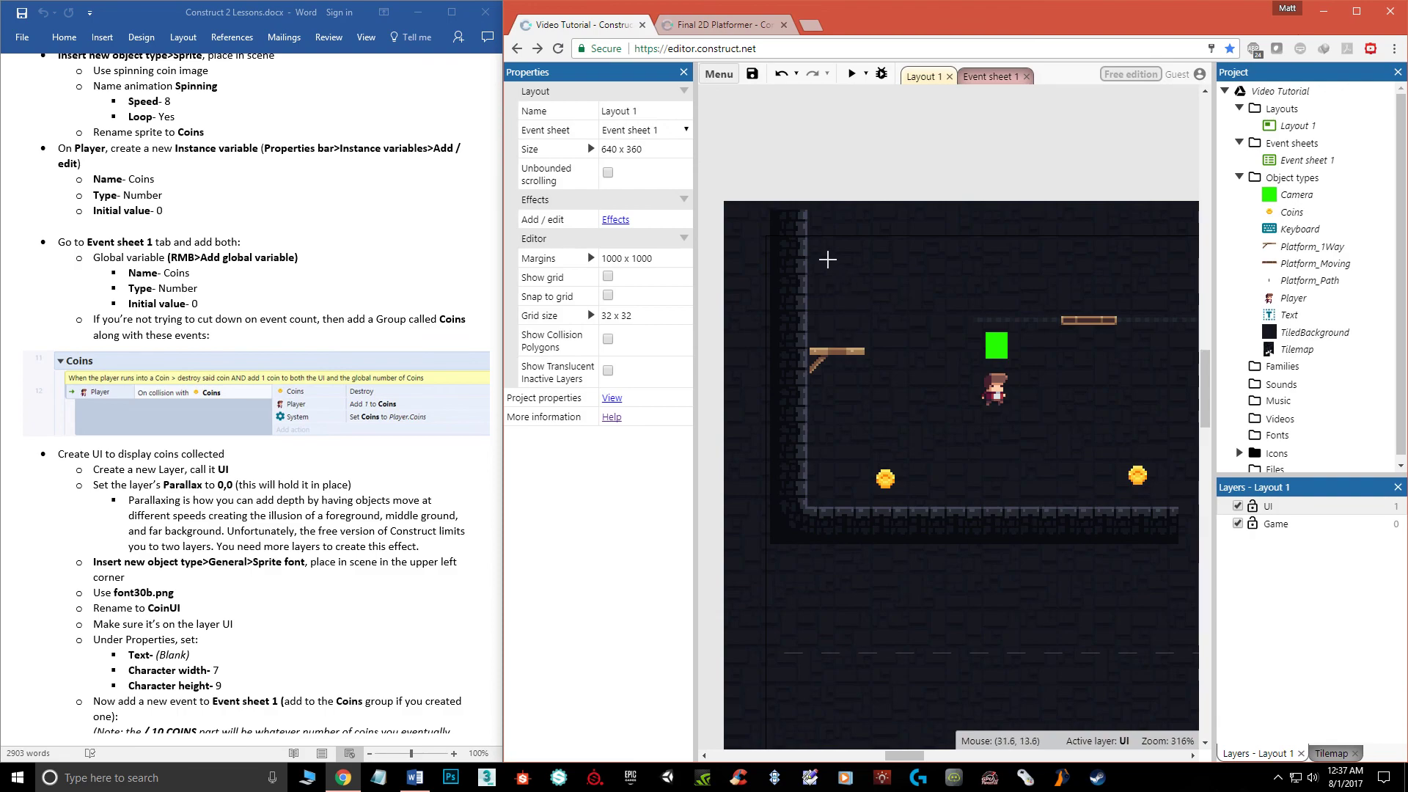
left_click(798, 261)
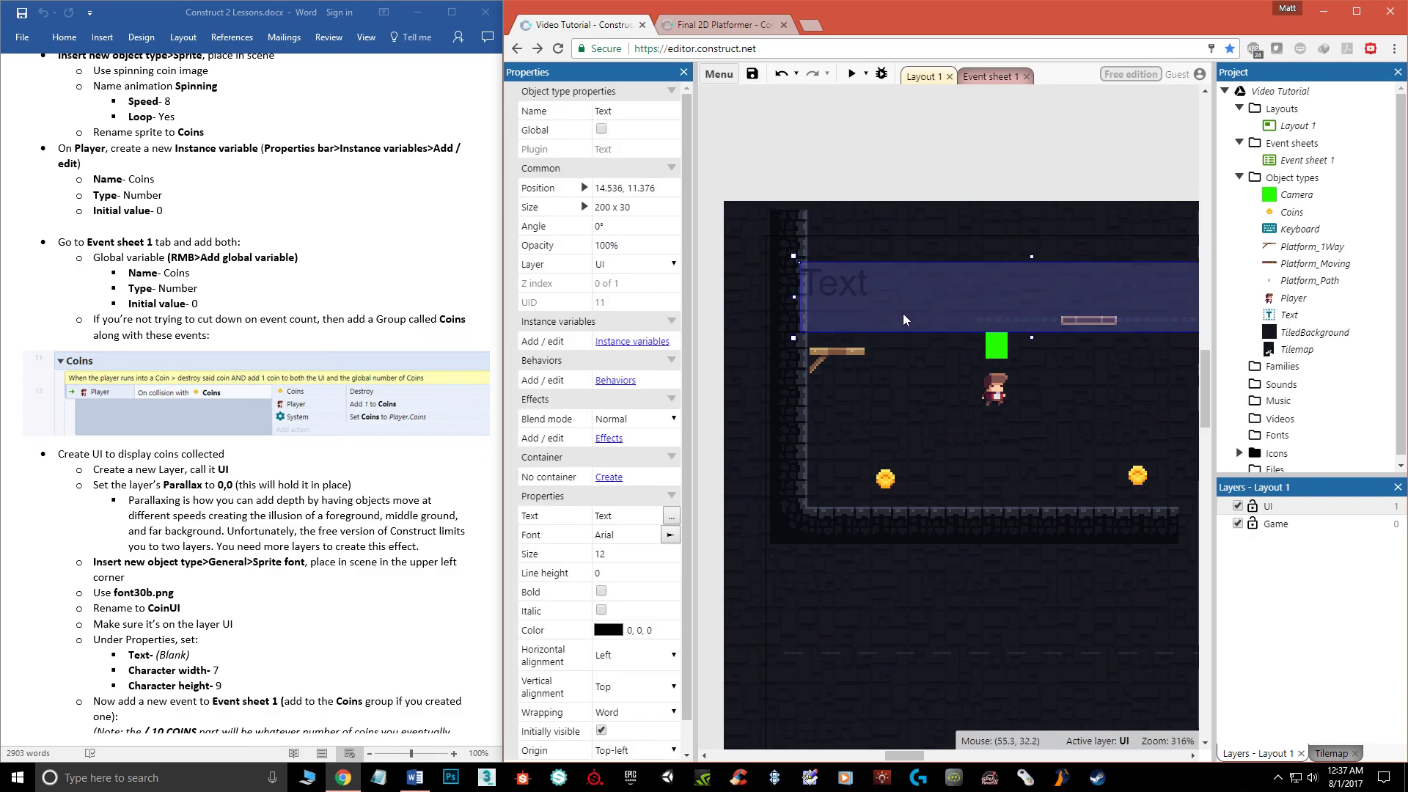
- Move the Text object closer to the layout's upper-left corner, to about 7, 8
scroll(914, 325, "down", 2, "ctrl")
scroll(914, 326, "down", 1, "ctrl")
scroll(1009, 327, "left", 1)
scroll(1009, 327, "right", 3)
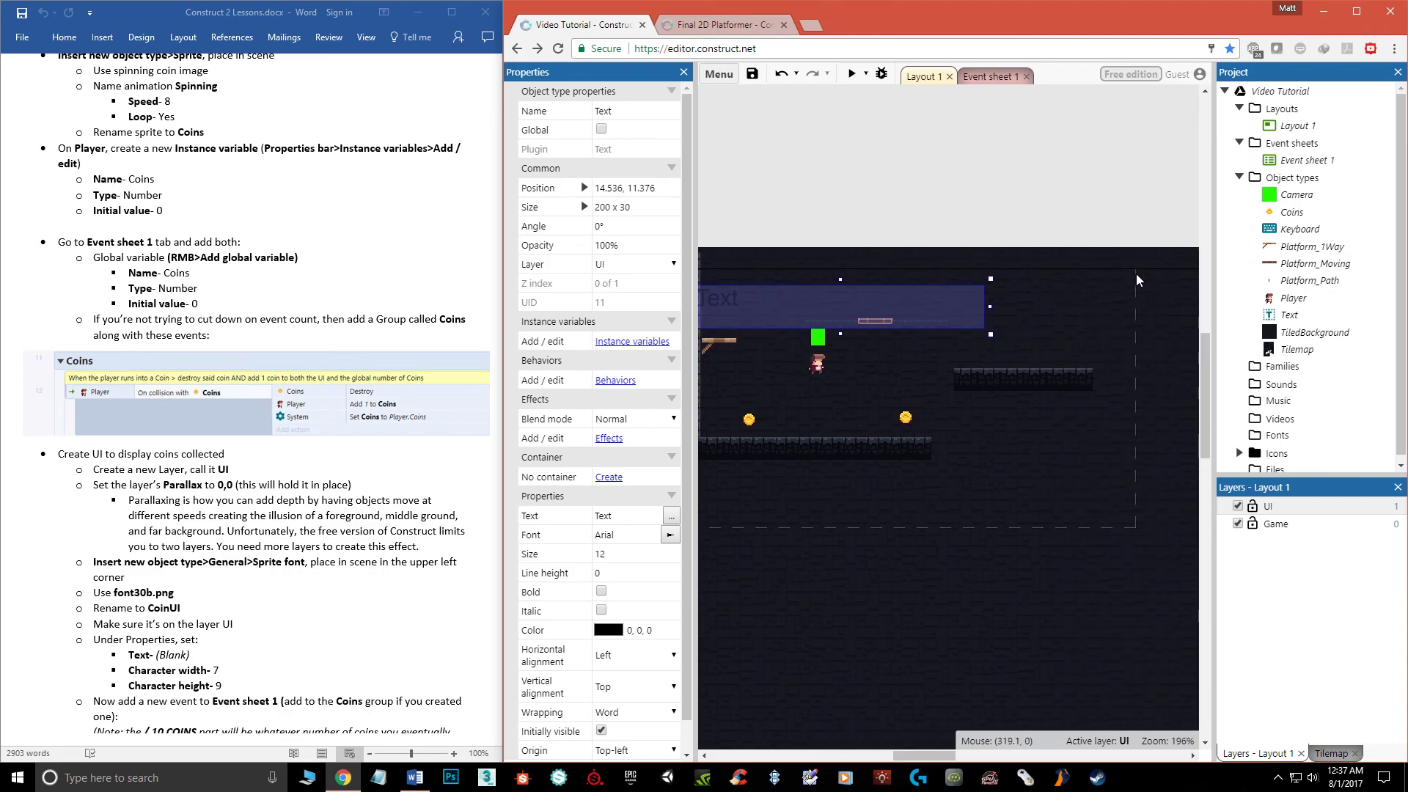
scroll(956, 268, "left", 1)
scroll(957, 269, "left", 1)
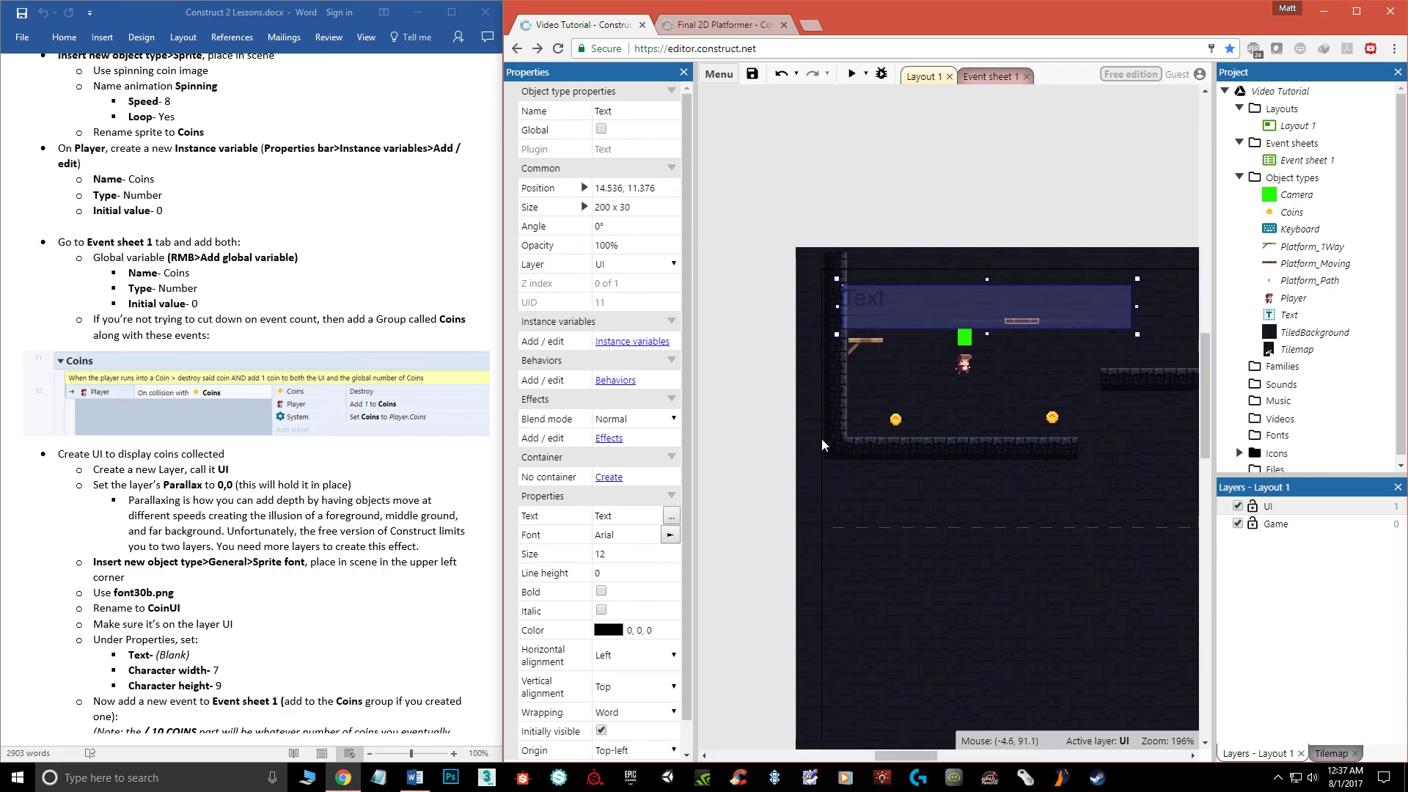
left_click_drag(905, 307, 895, 302)
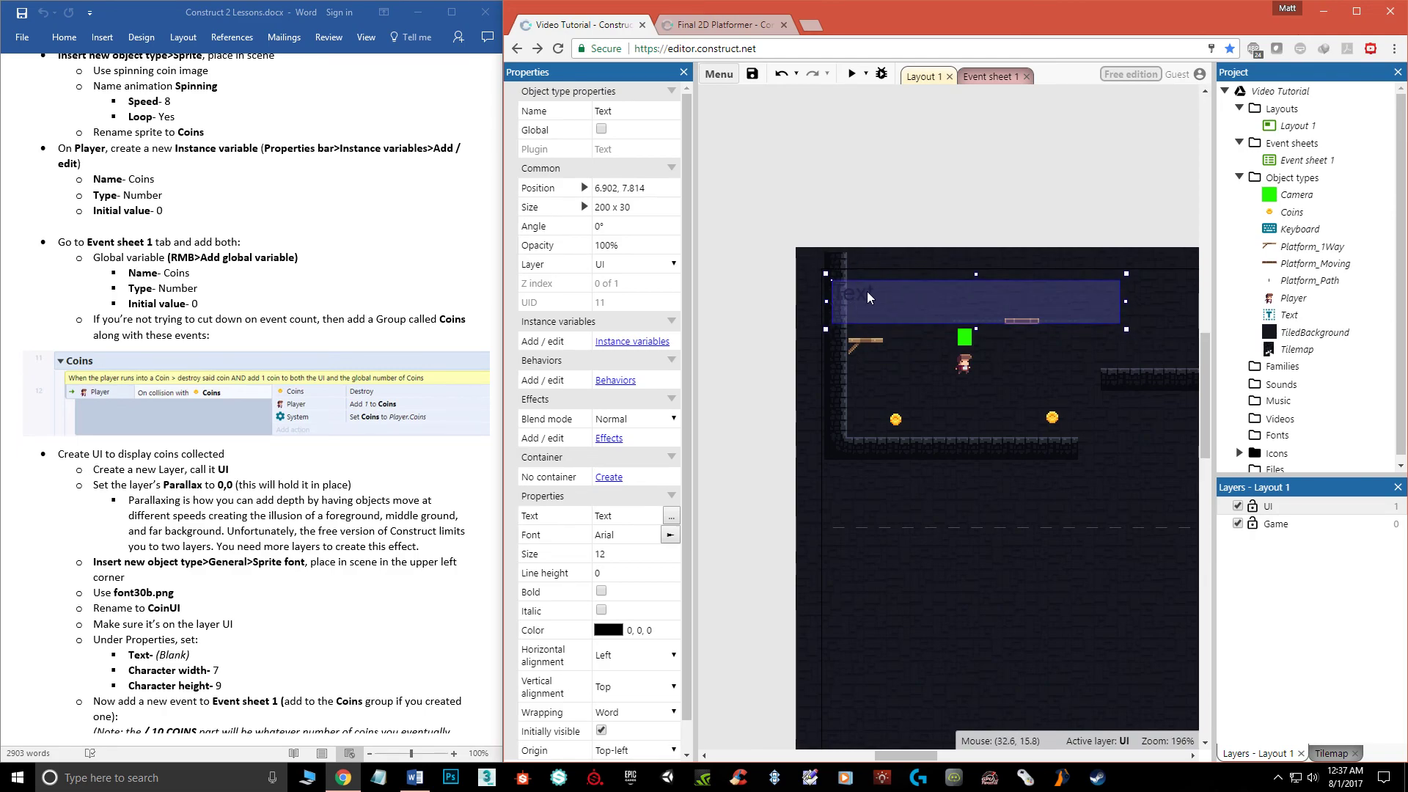
scroll(878, 301, "up", 1)
scroll(894, 378, "down", 1)
- Look through the local fonts available for the Text object, and close the font picker without changing the font
left_click(615, 518)
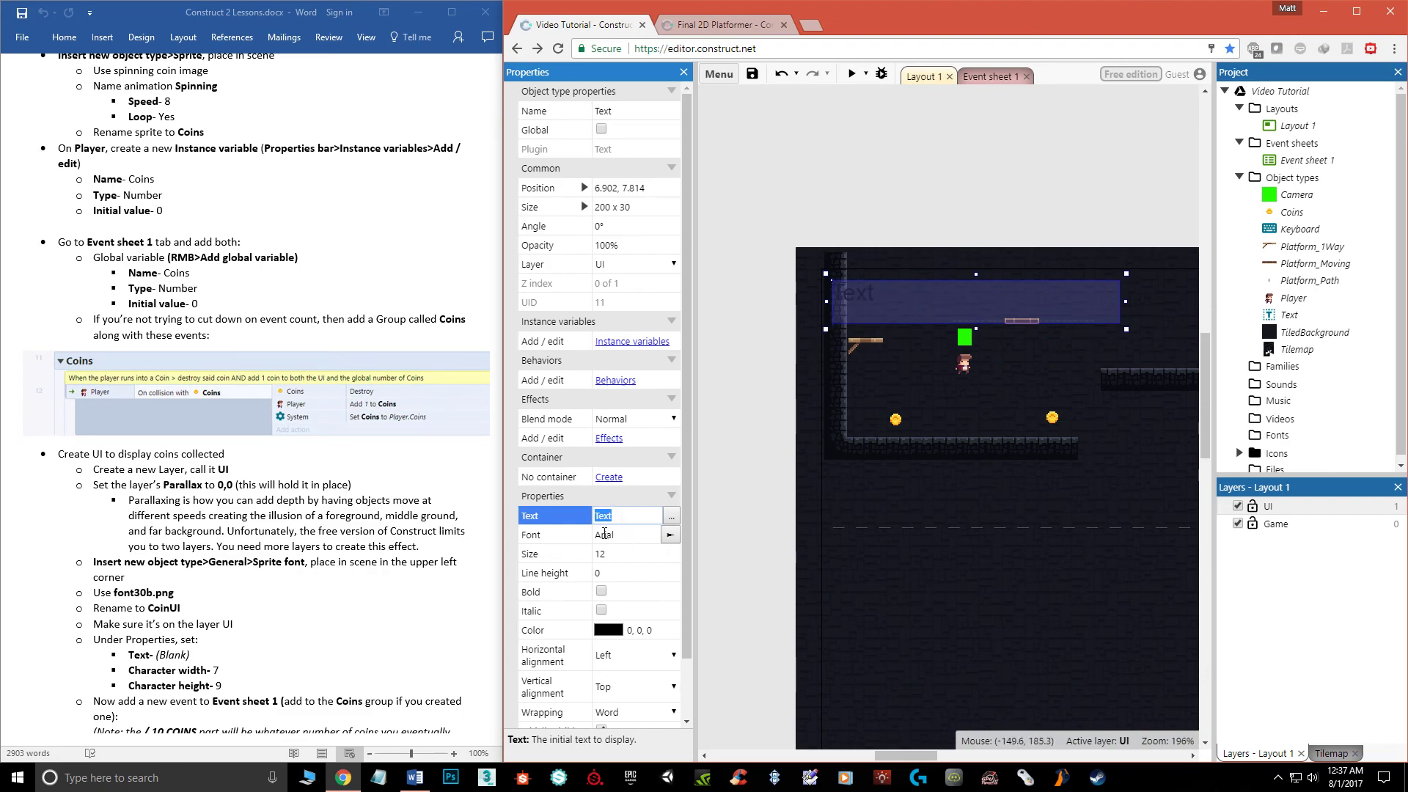
left_click(669, 535)
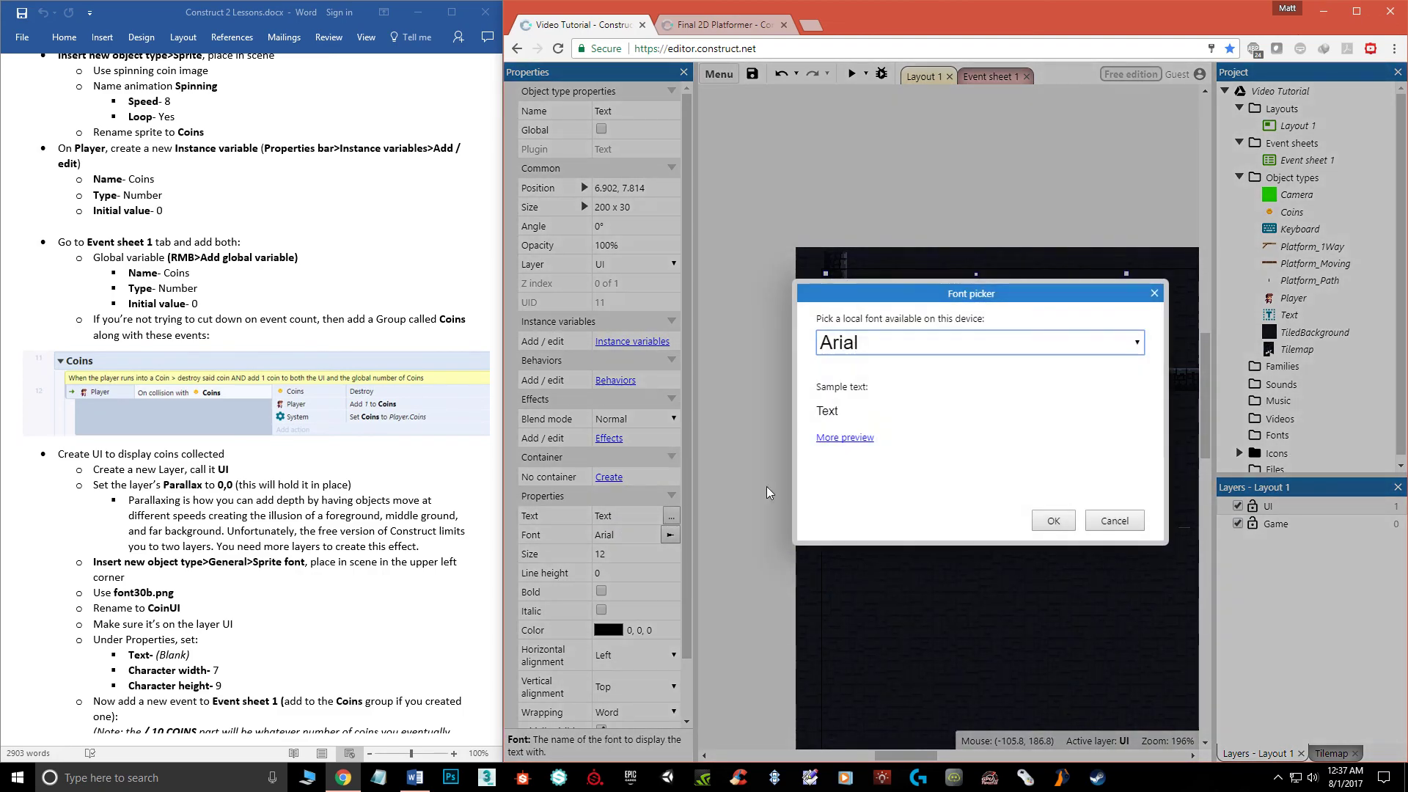
left_click(923, 346)
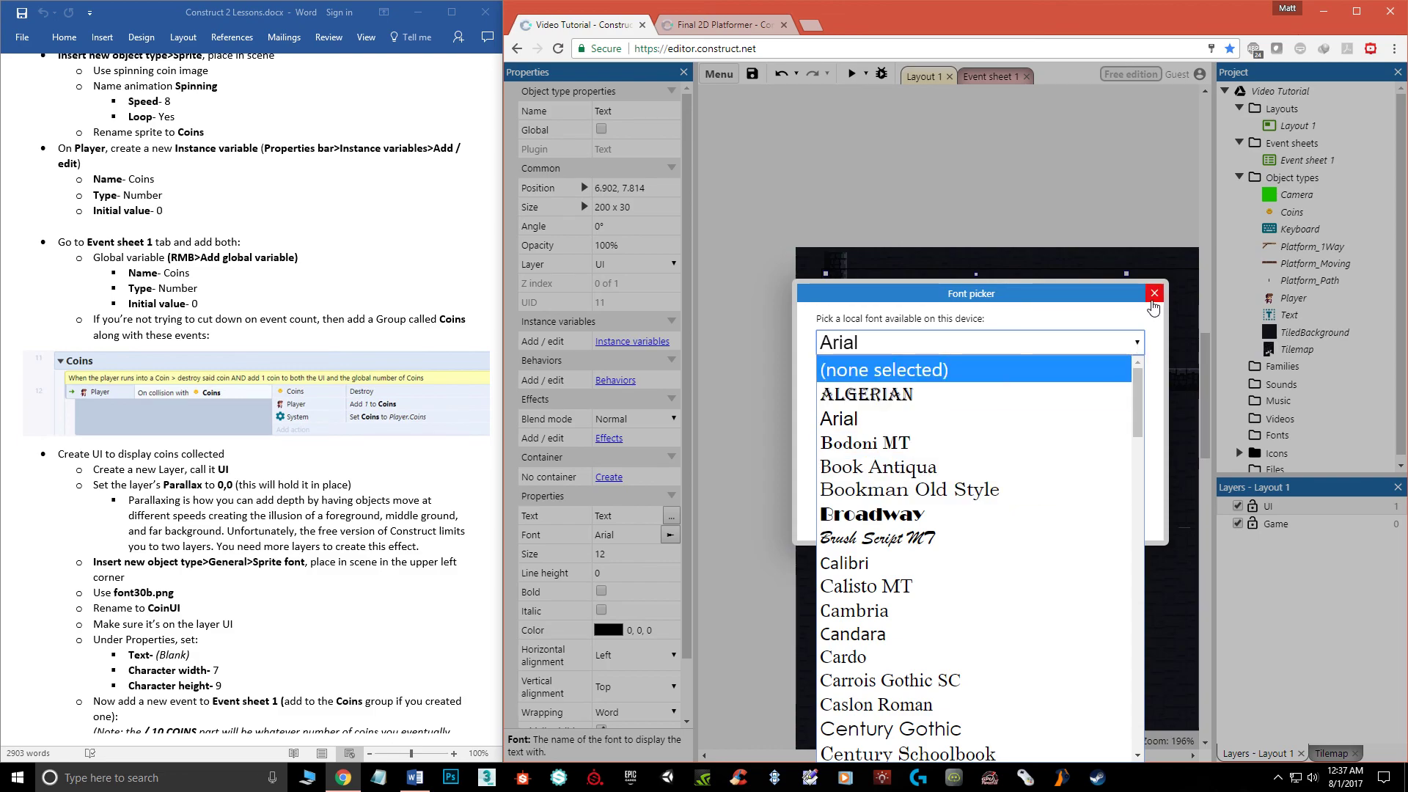
left_click(1153, 295)
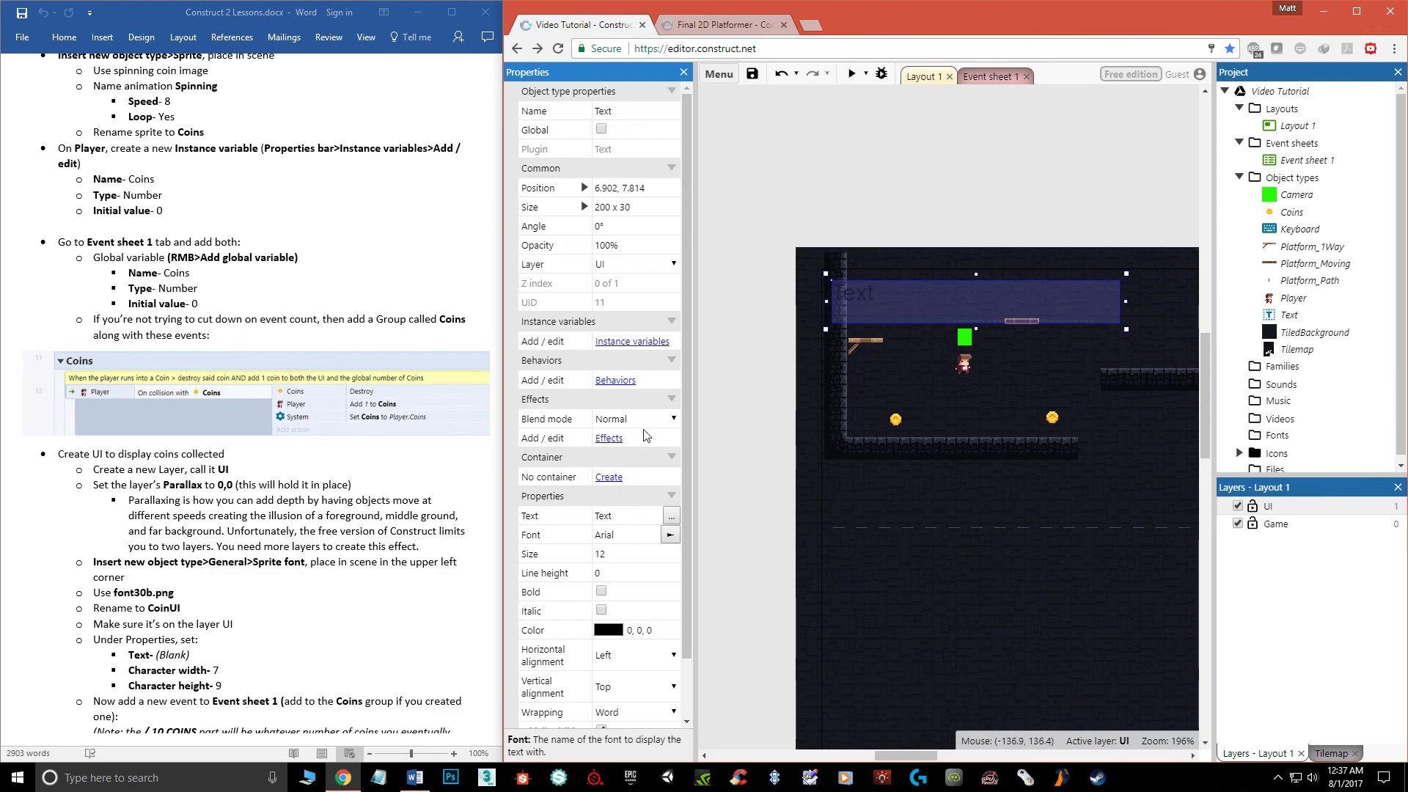
- Delete the Text object type from the project
left_click(879, 242)
left_click_drag(901, 317, 900, 320)
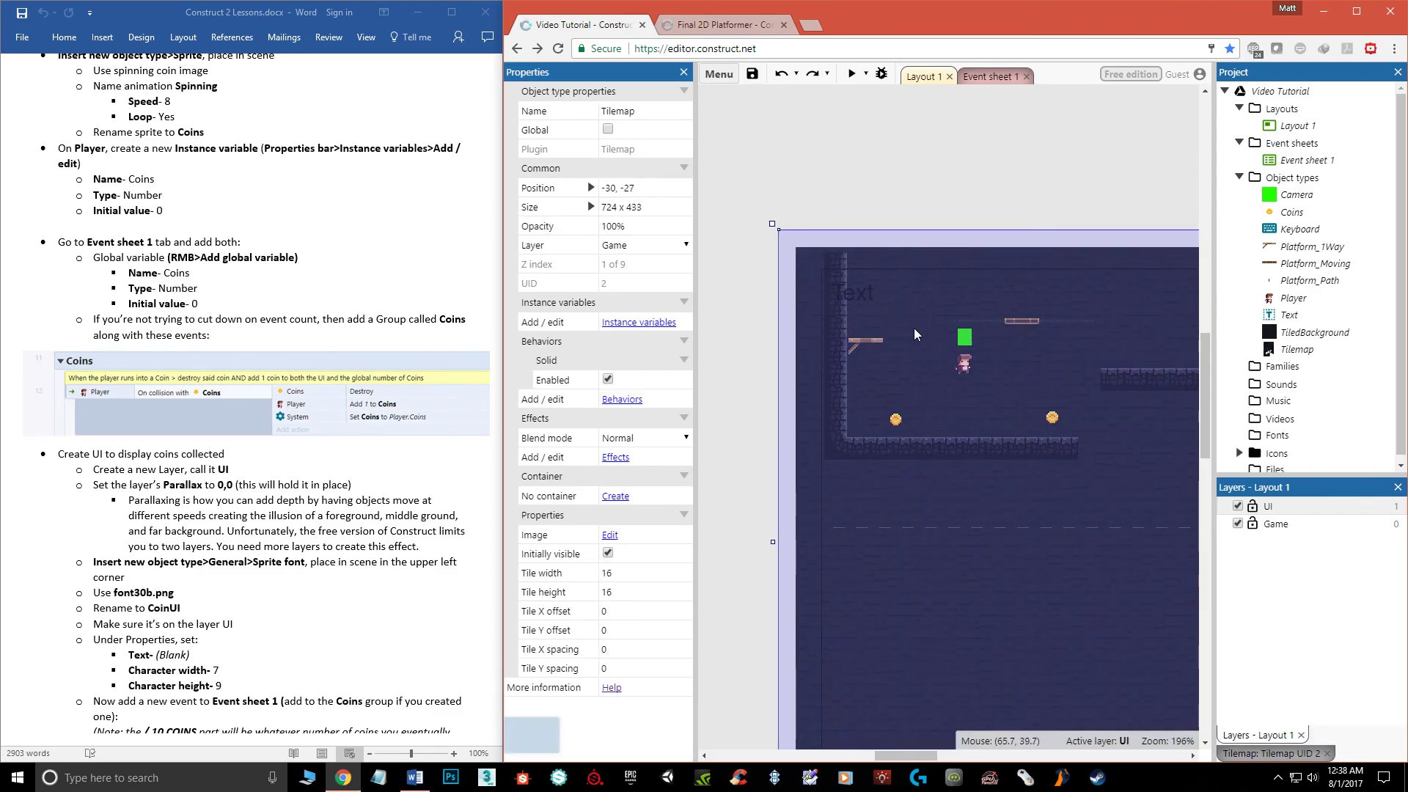
left_click(1291, 323)
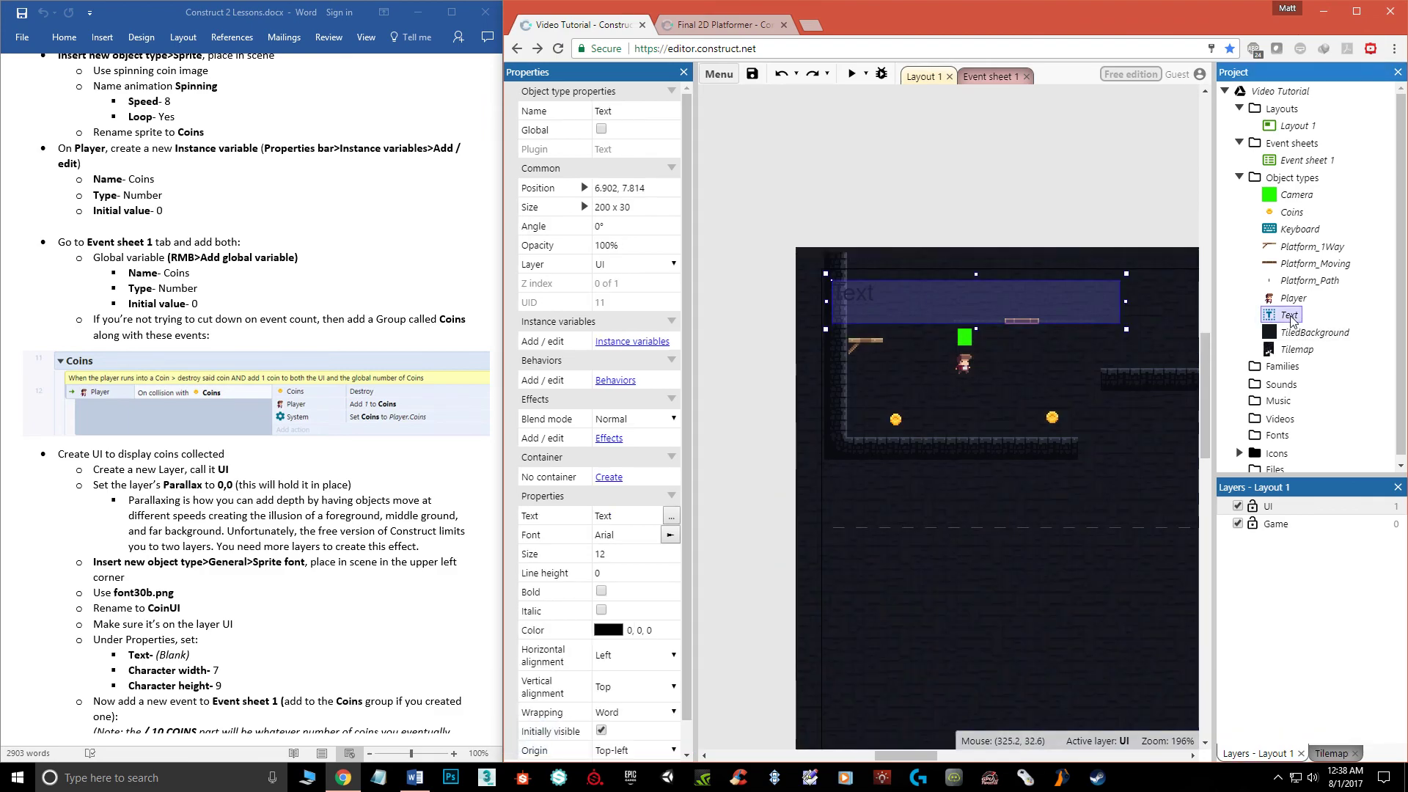
key("Delete")
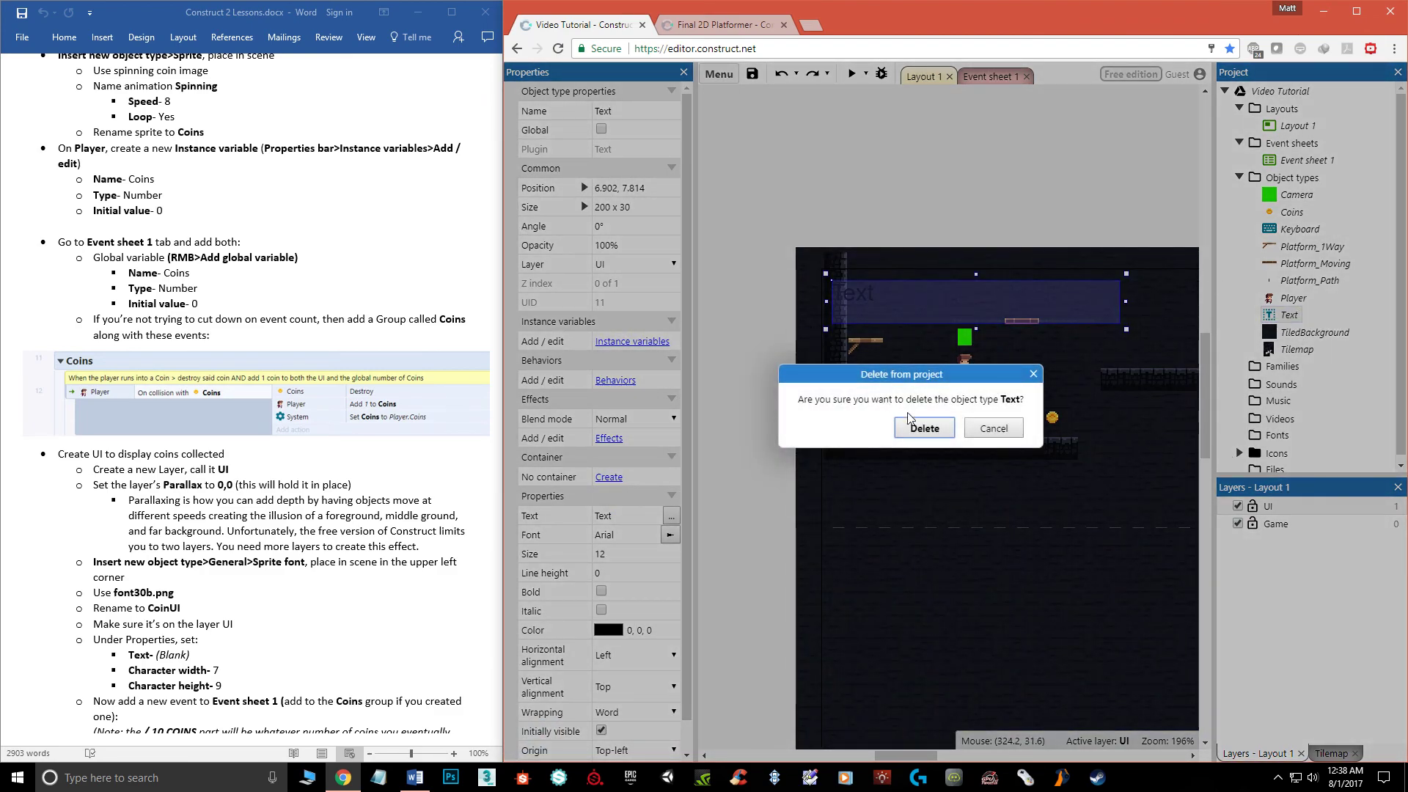
left_click(923, 428)
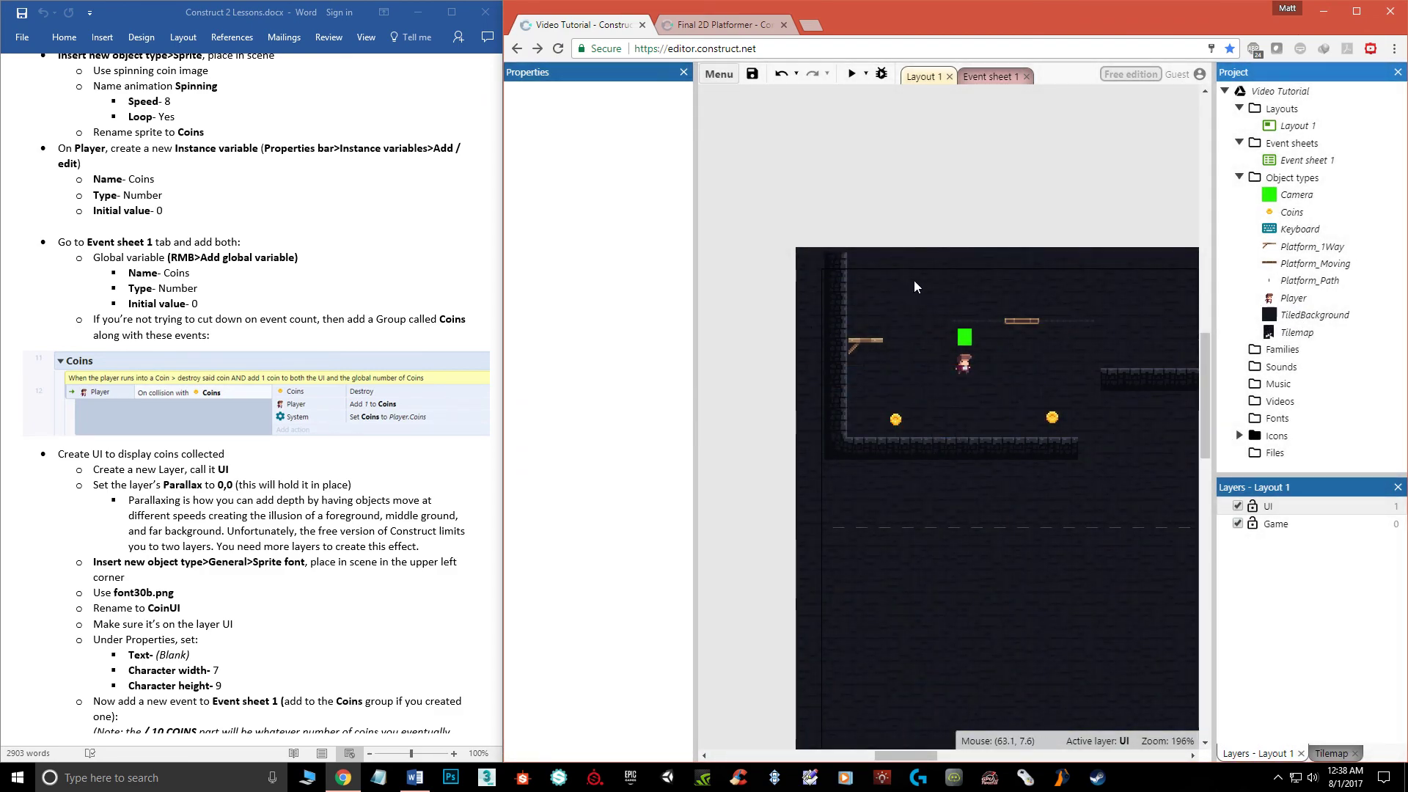
- Insert a Sprite font object on the UI layer near the level's upper-left corner, at about 30, 16
scroll(953, 322, "up", 4, "ctrl")
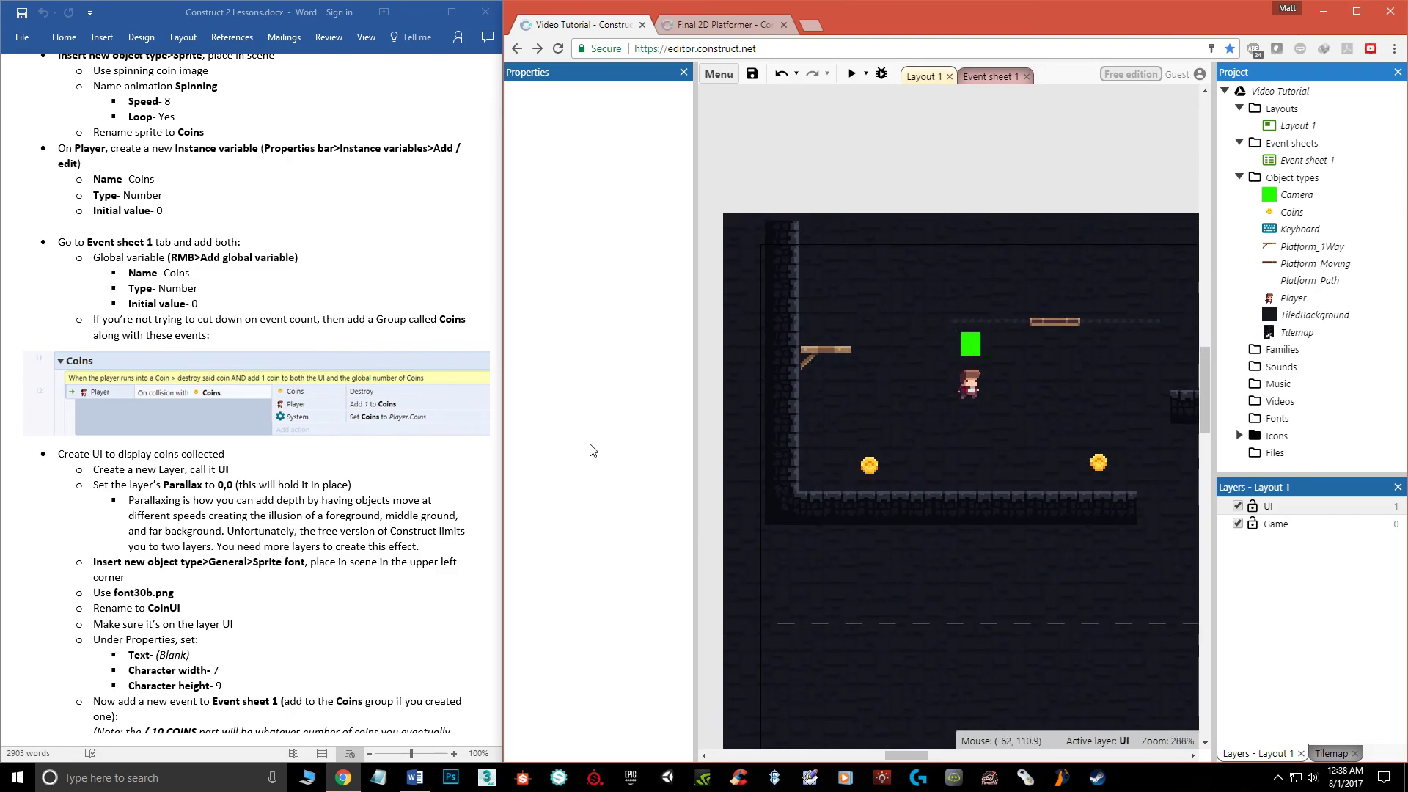
left_click(935, 173)
double_click(936, 174)
scroll(869, 441, "down", 5)
double_click(791, 422)
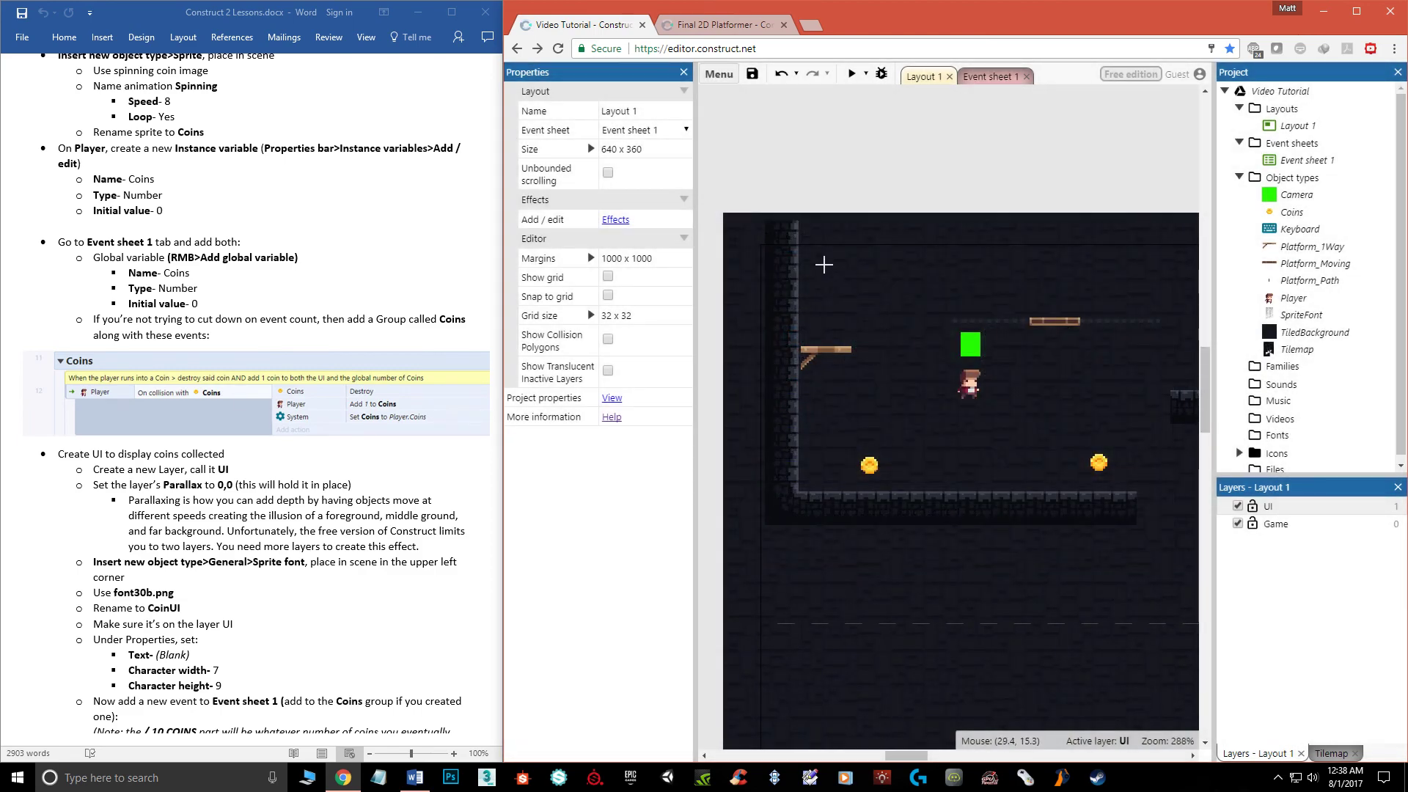
left_click(823, 263)
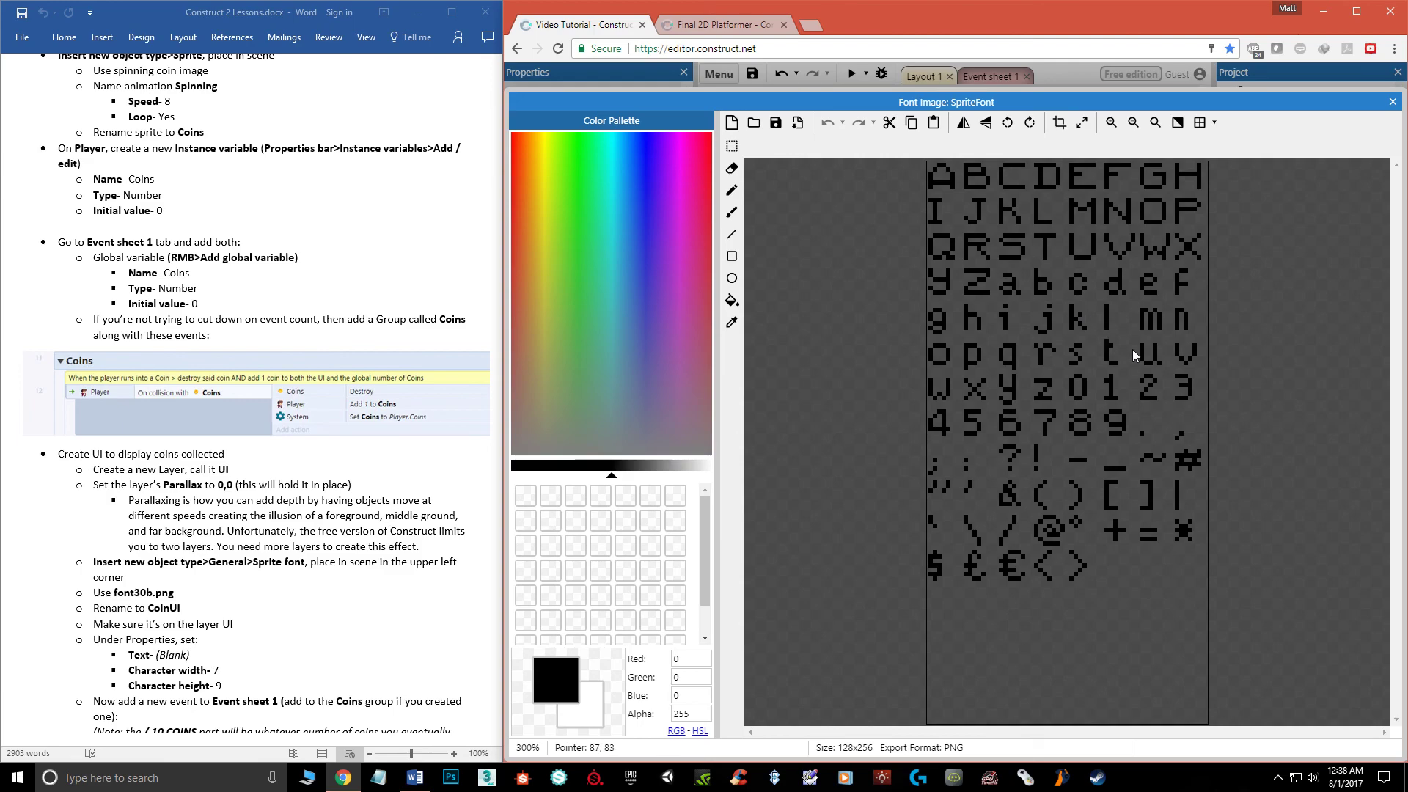
- Load font30b.png from the Assets/Menu/Titles folder as the sprite font's image, and close the image editor
left_click(753, 123)
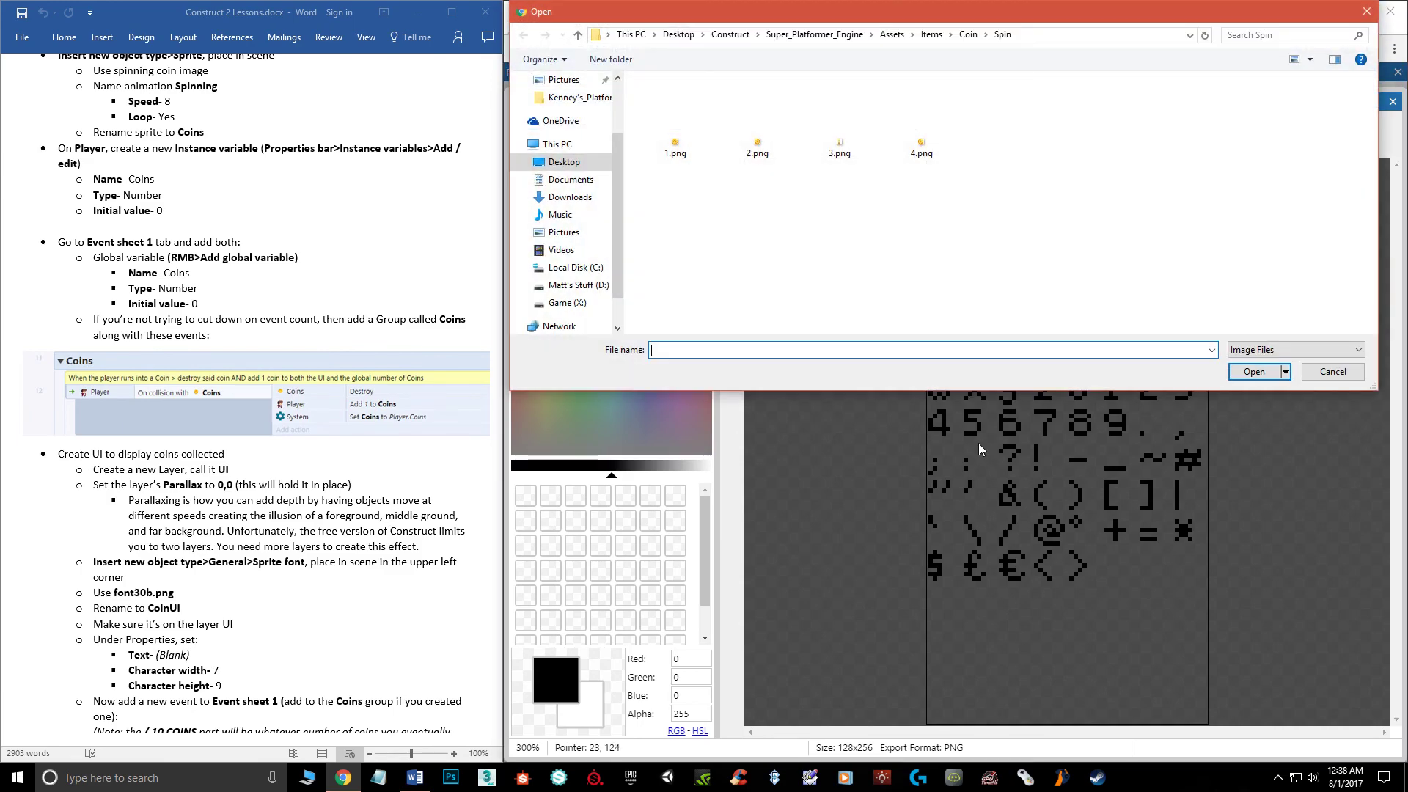
left_click(892, 35)
double_click(669, 148)
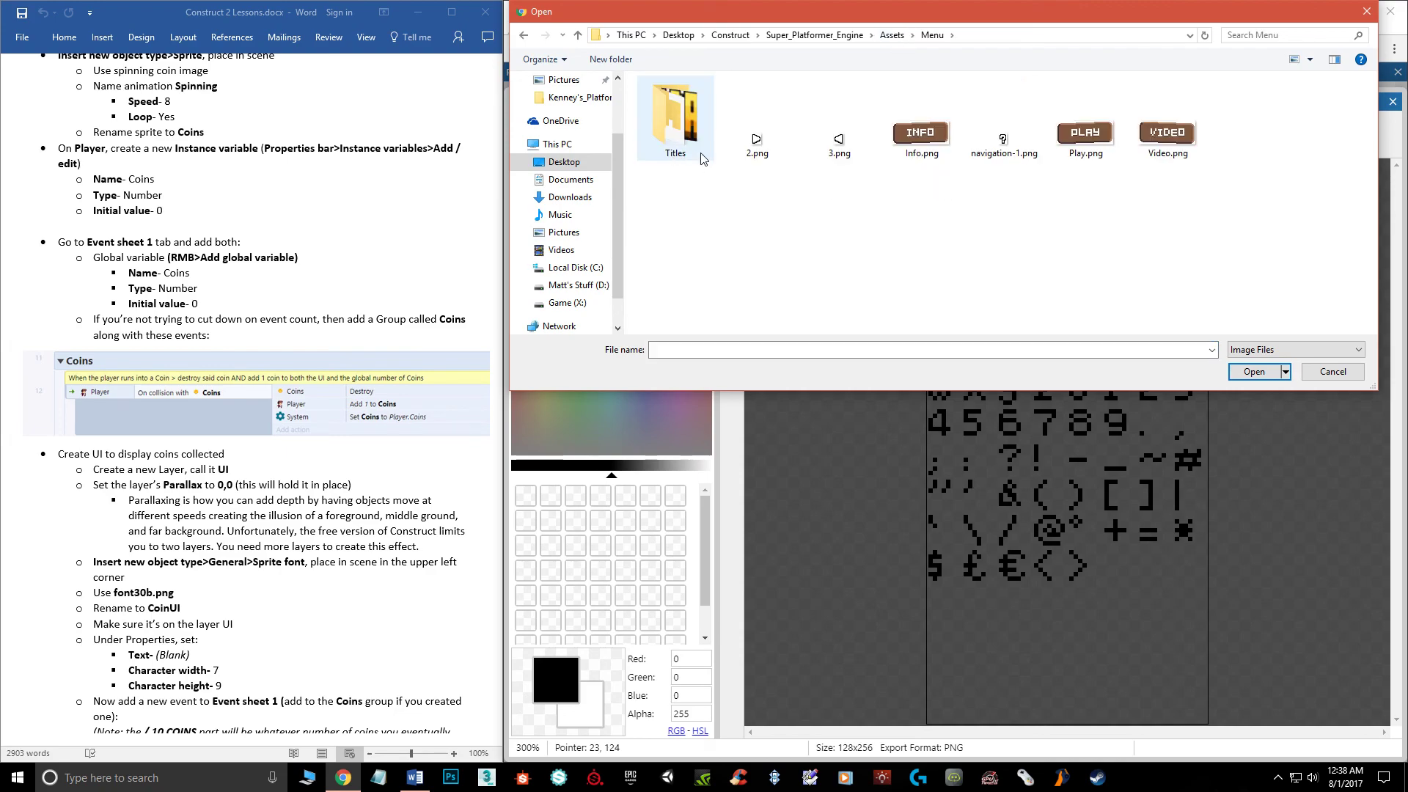
double_click(685, 140)
left_click(755, 132)
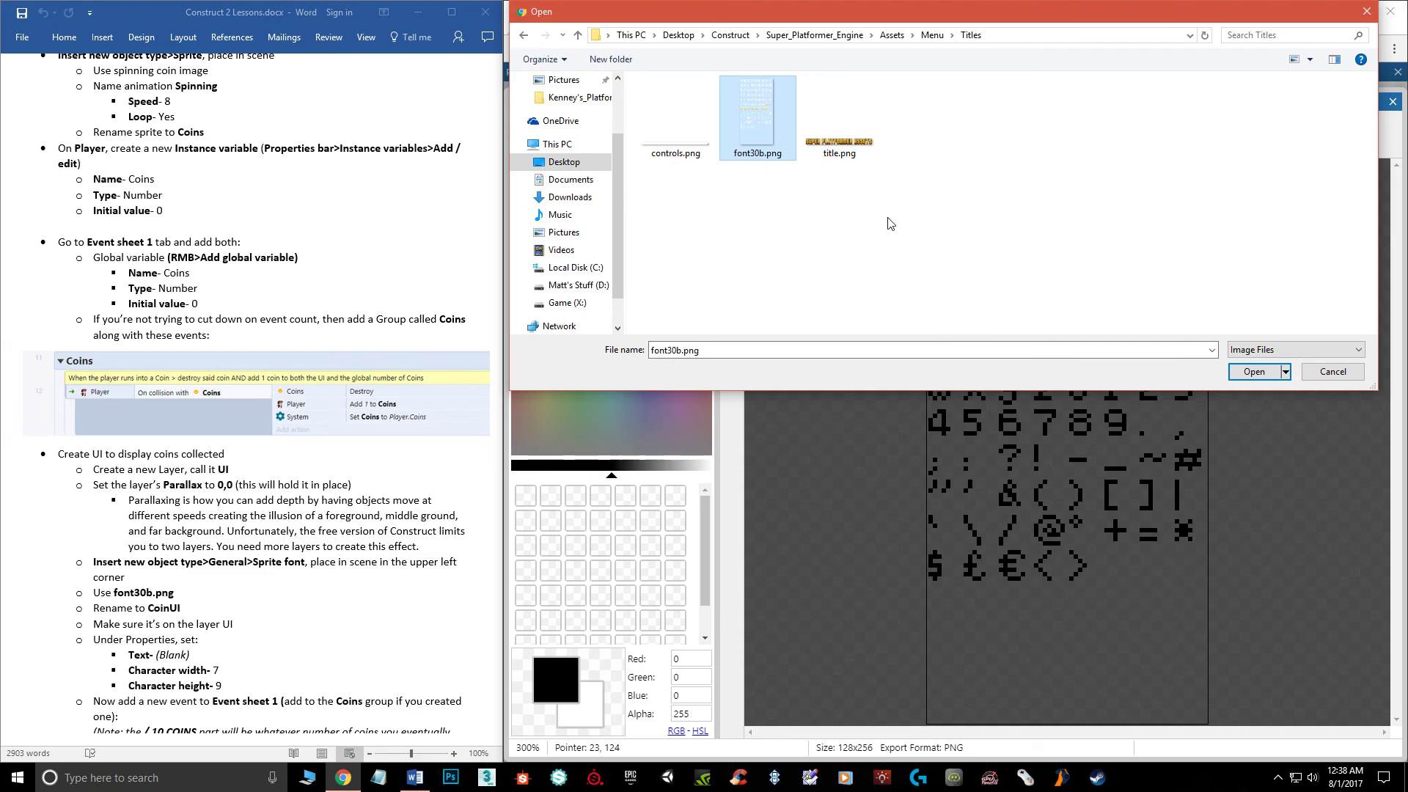
left_click(1254, 372)
scroll(1114, 389, "down", 1, "ctrl")
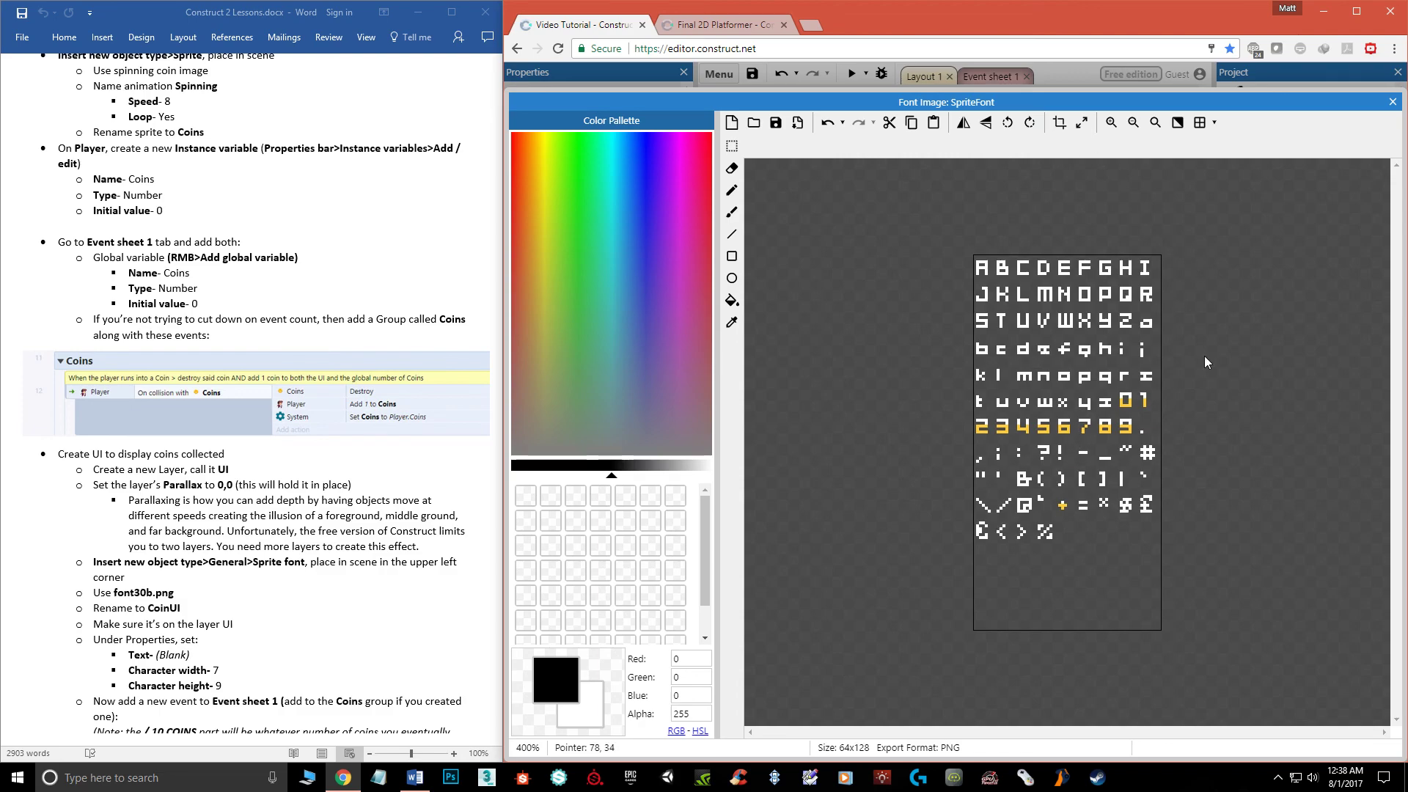
left_click_drag(1262, 109, 1024, 148)
double_click(1025, 147)
left_click(1396, 105)
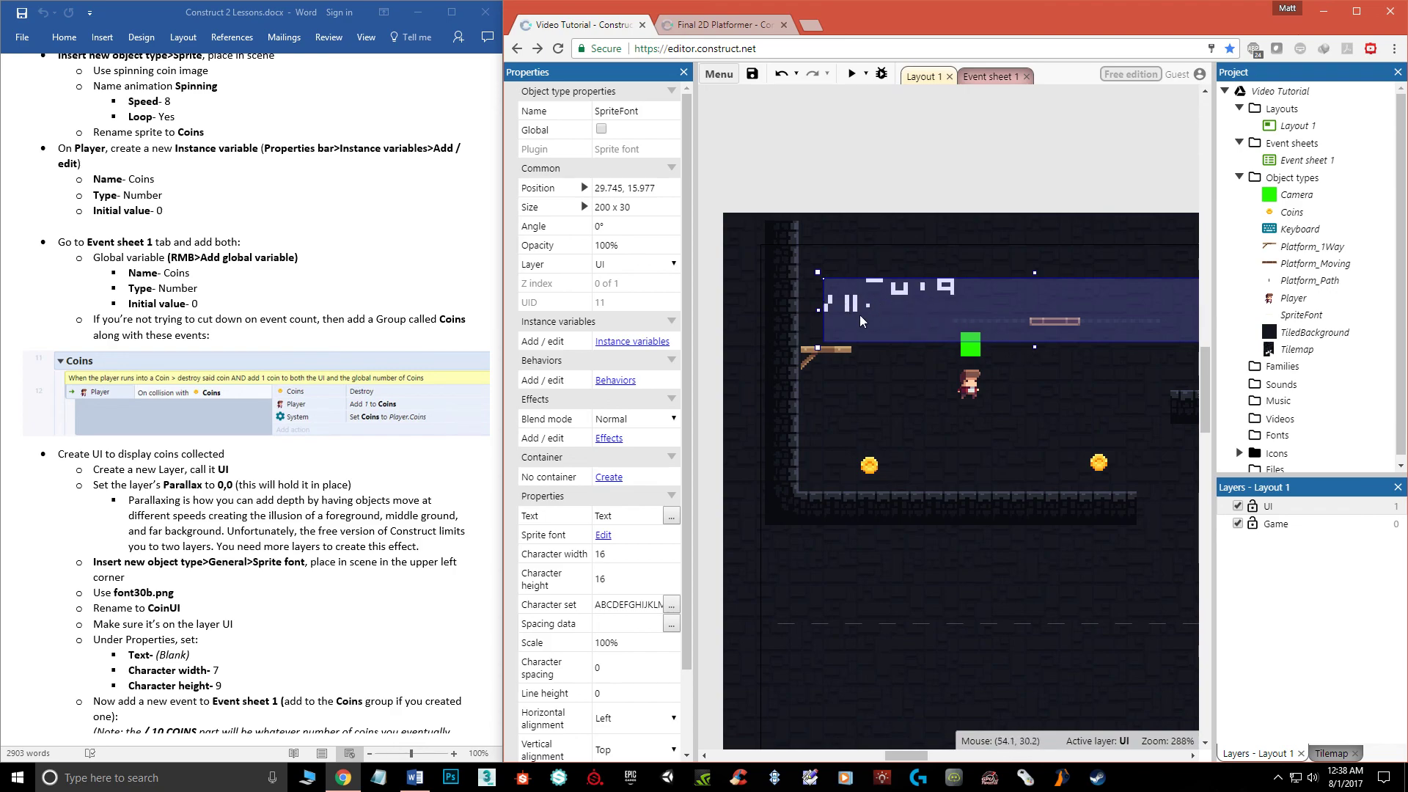
- Move the sprite font closer to the level's upper-left corner, at about 6, 6, and review its character set
left_click_drag(869, 324, 822, 294)
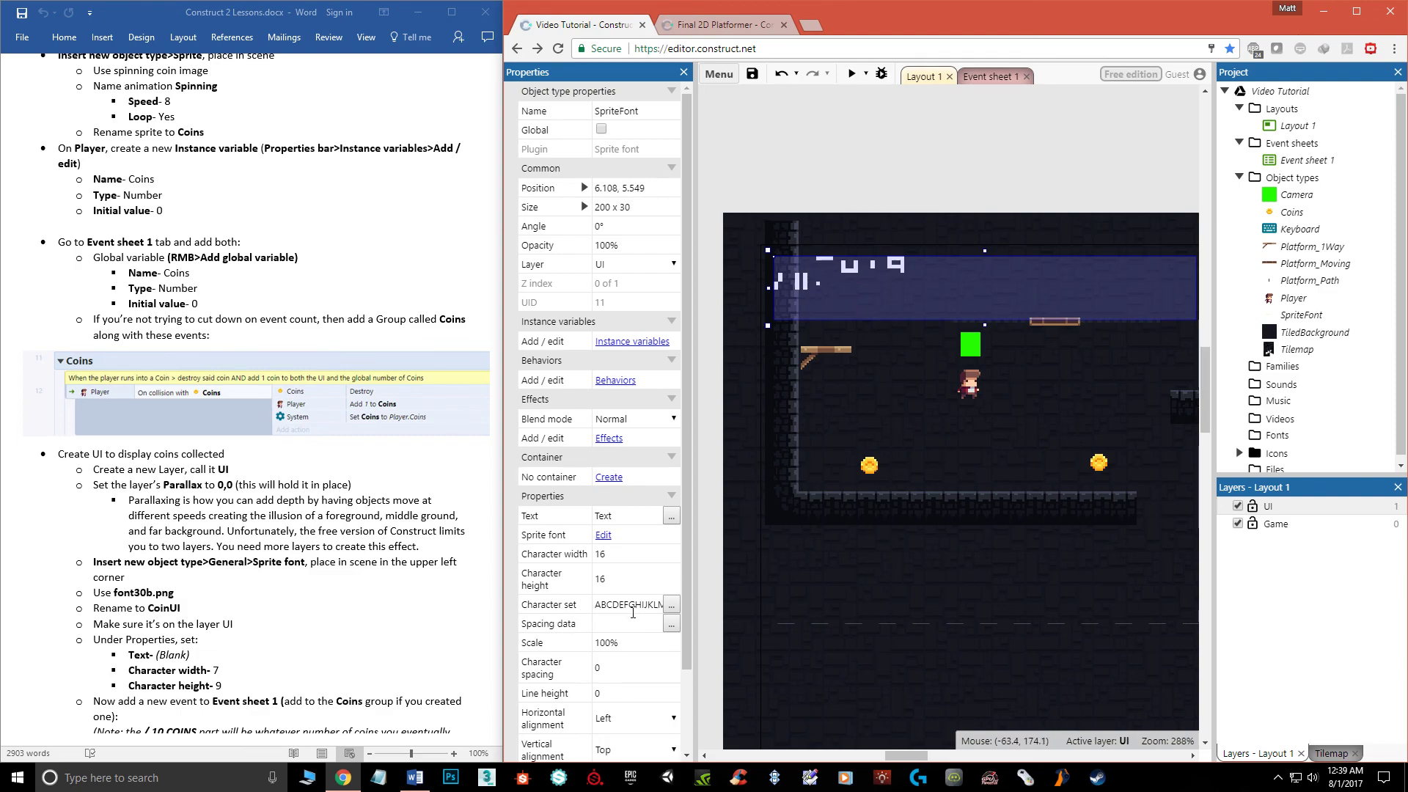
left_click(671, 604)
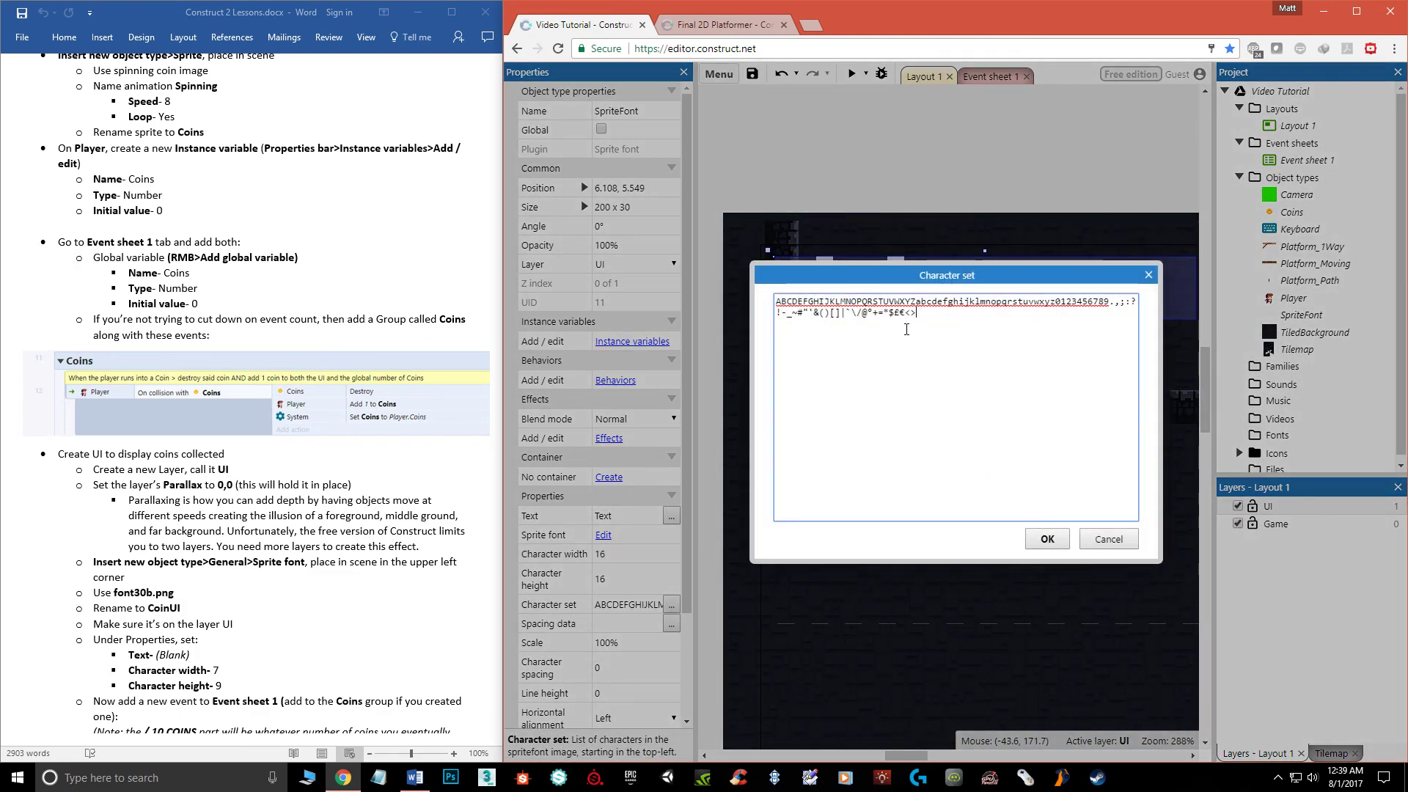
left_click_drag(916, 313, 763, 297)
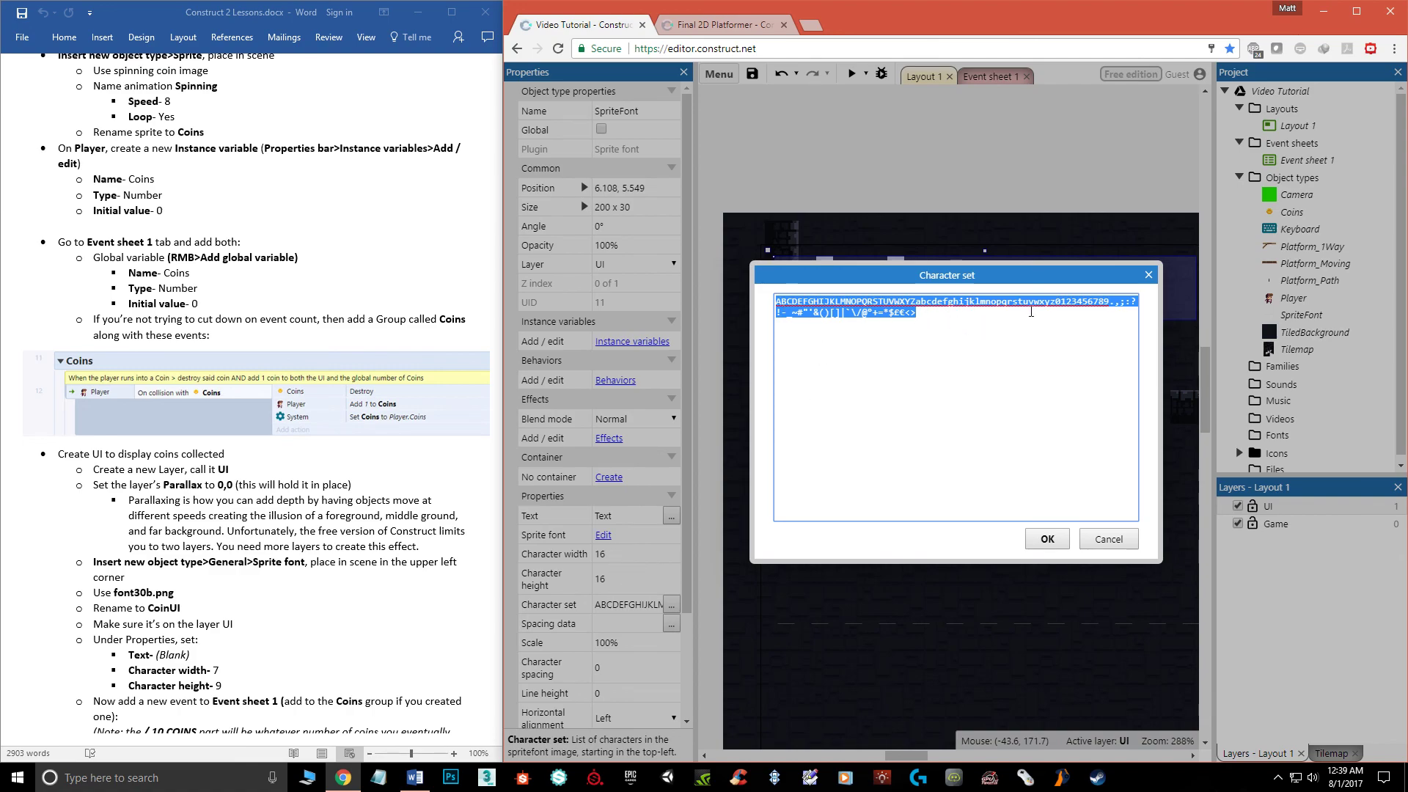
left_click(1149, 275)
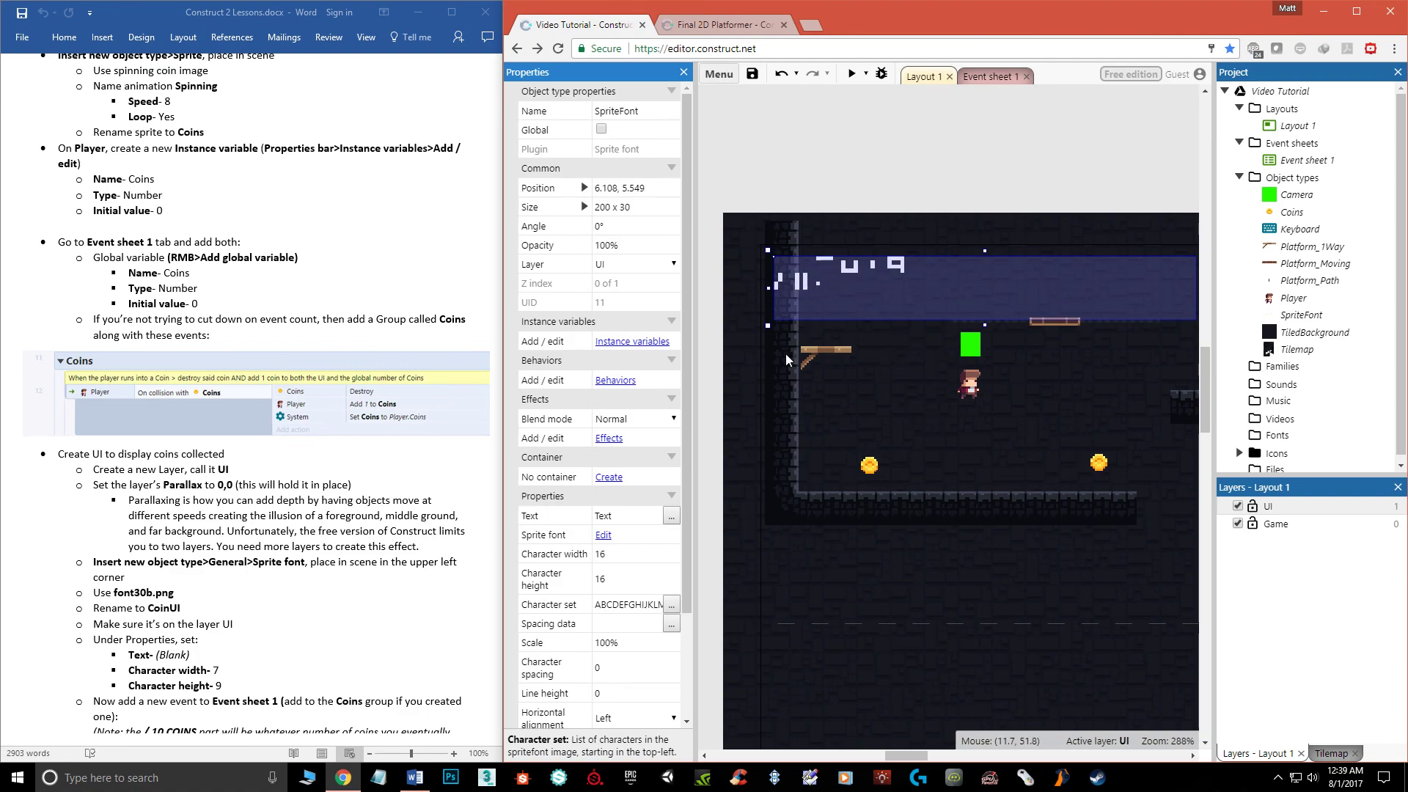
- Set the sprite font's character width to 7 and character height to 9, as given in the lesson notes
left_click(179, 678)
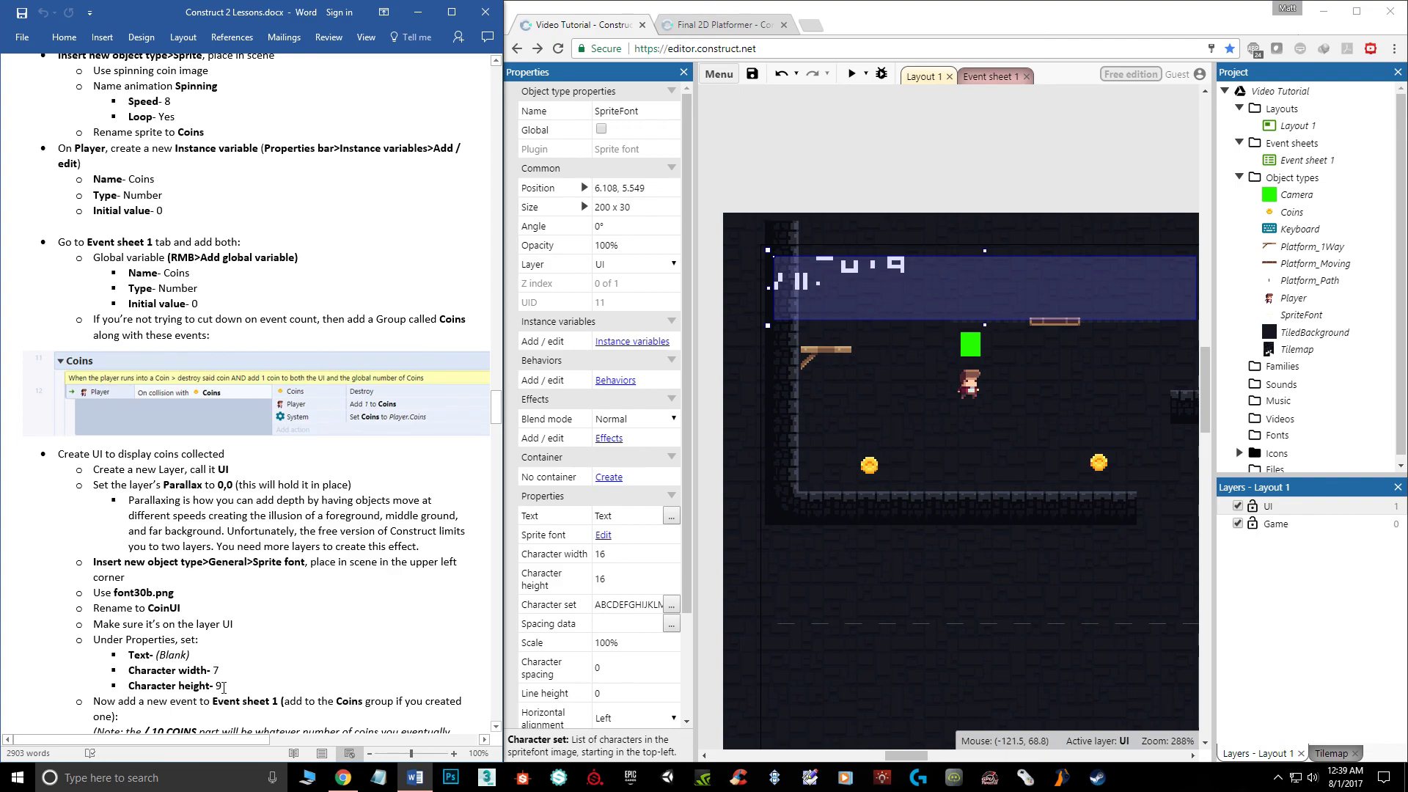
scroll(244, 664, "down", 4)
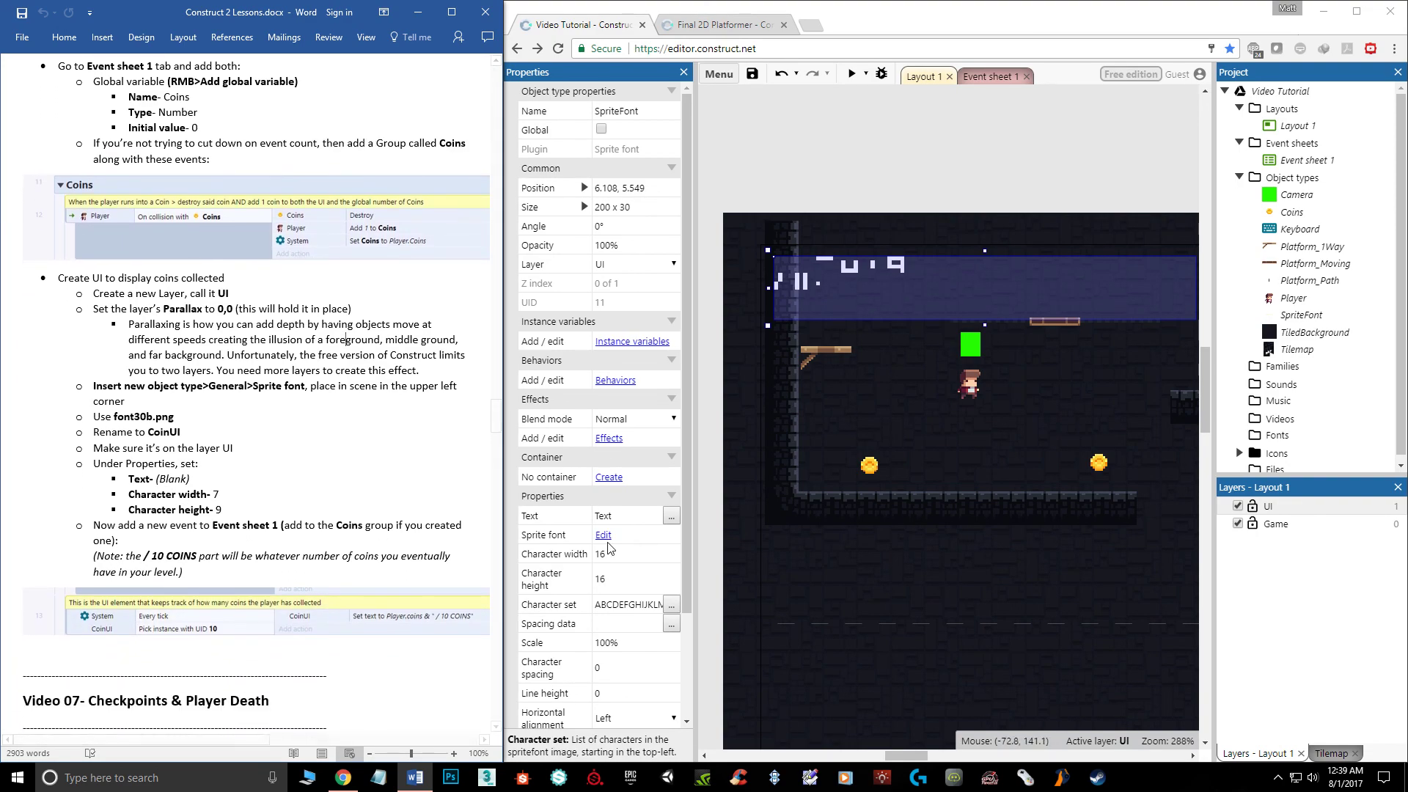
left_click(615, 554)
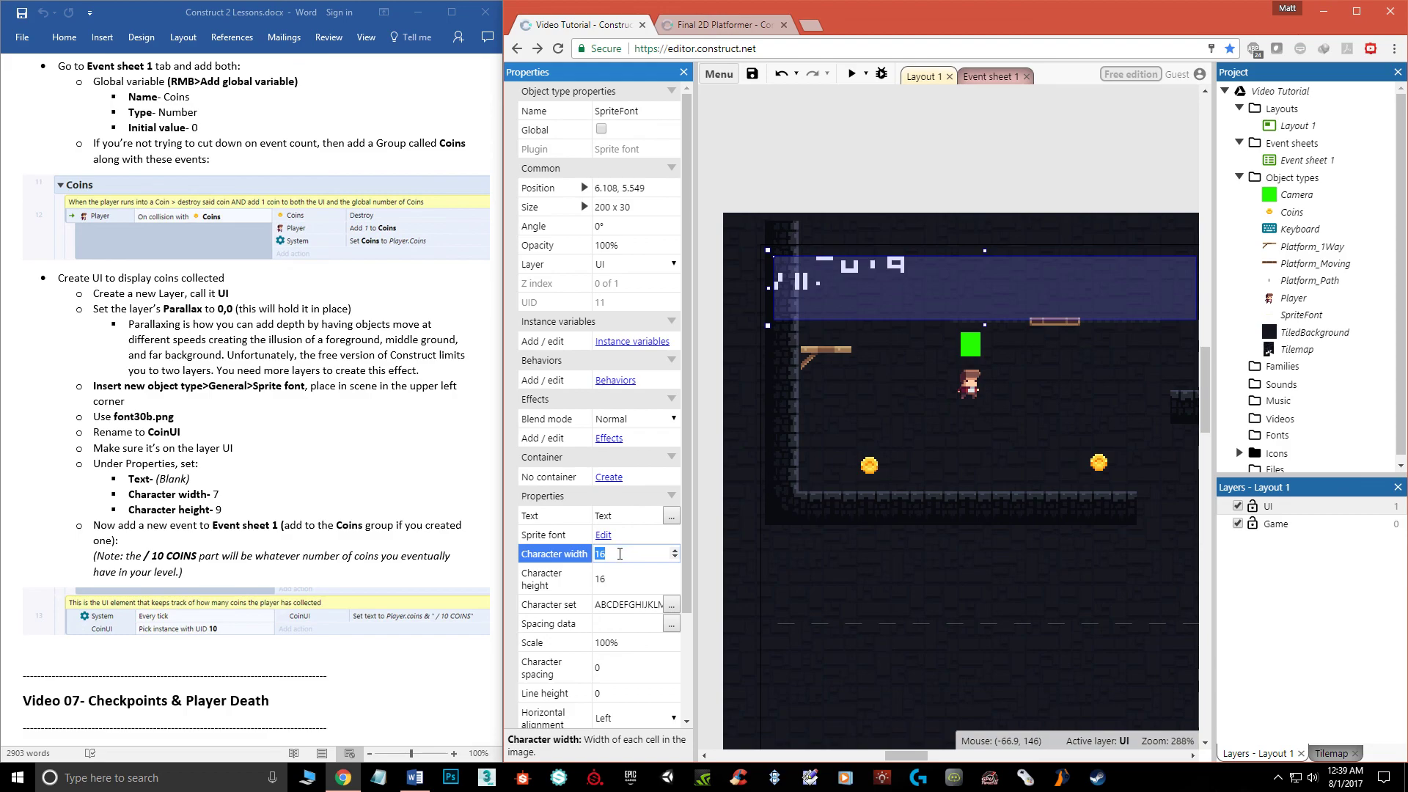
type("7")
left_click(613, 579)
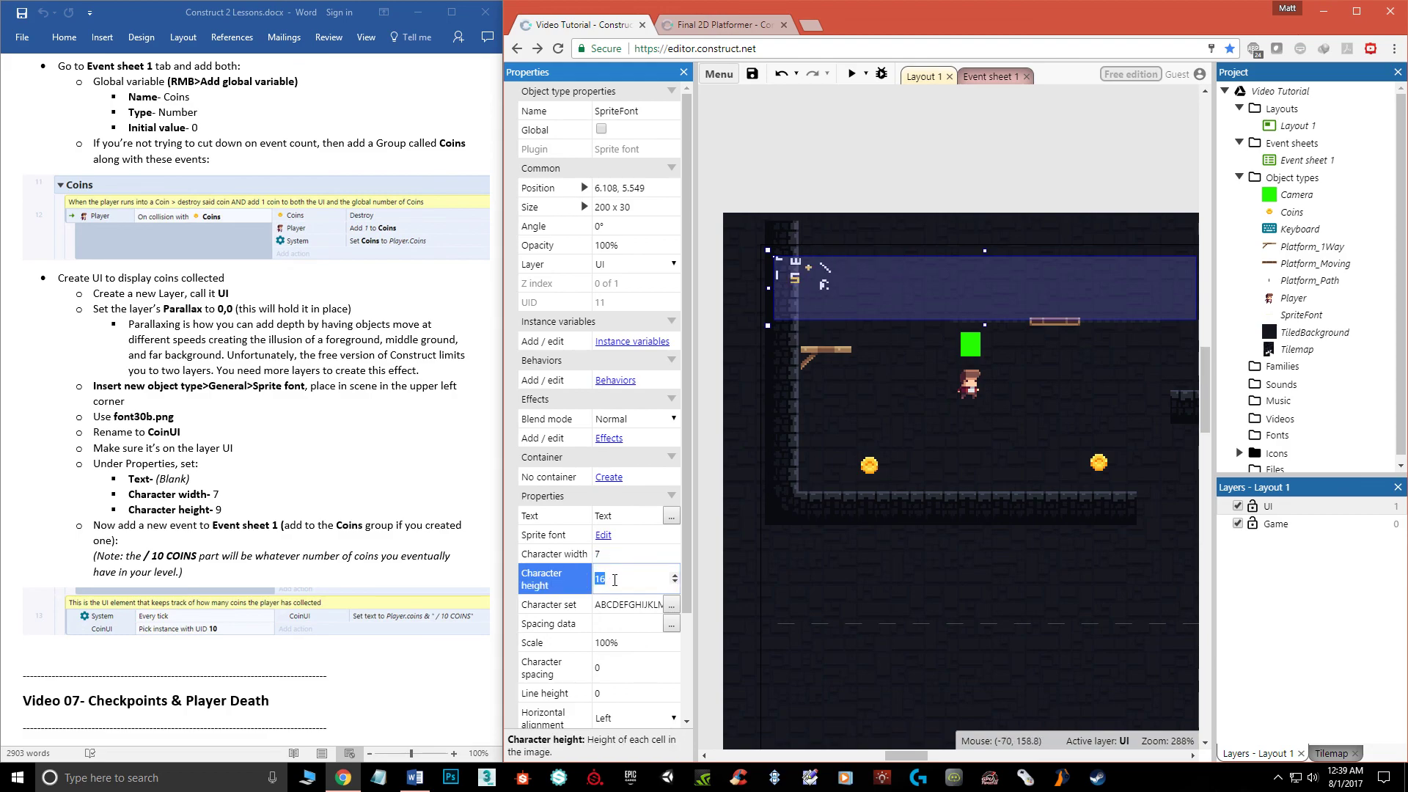
left_click(622, 555)
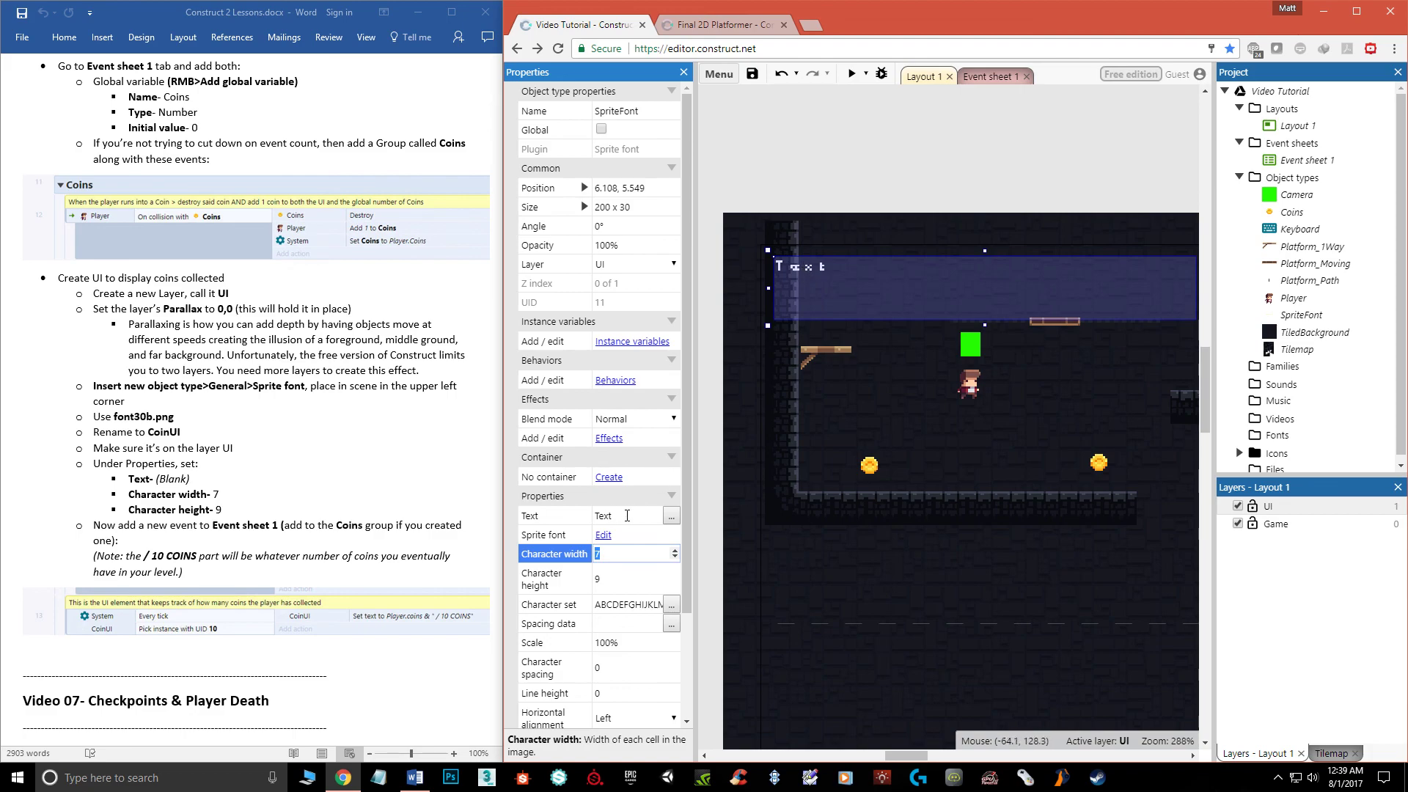
- Clear the sprite font's initial text so that it is blank, and deselect the object
left_click(622, 515)
key("BackSpace")
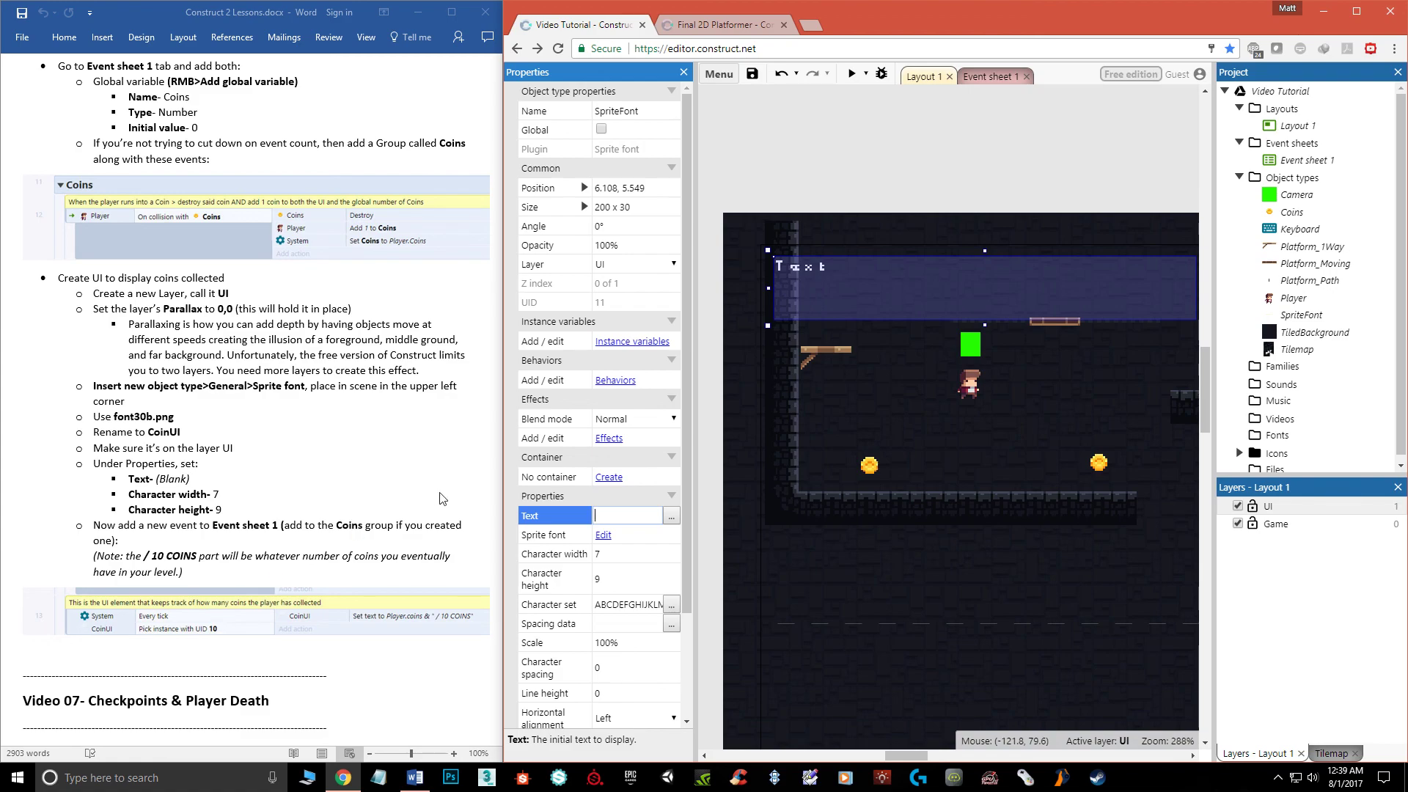
left_click(817, 595)
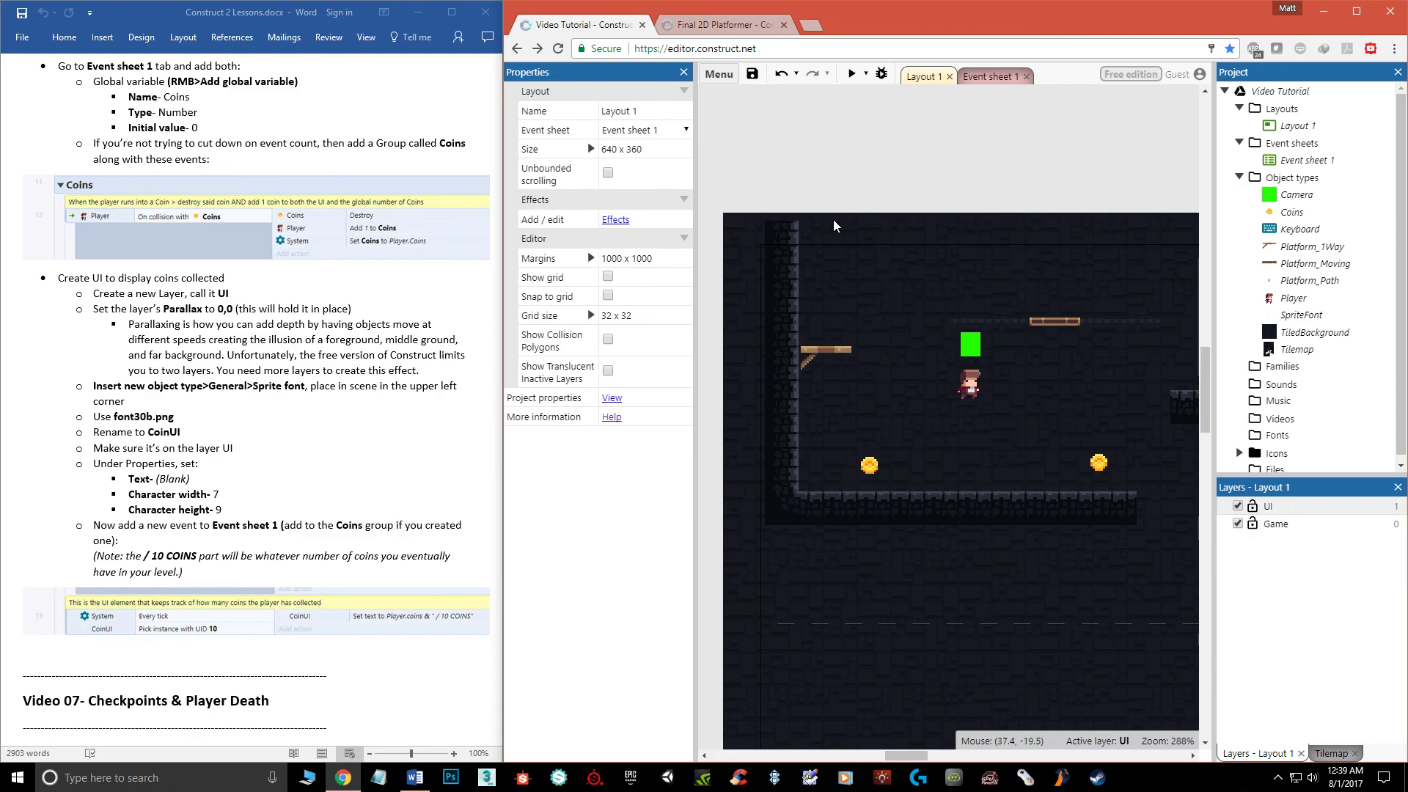
- Add a new event with the System condition Every tick at the end of Event sheet 1
left_click(999, 76)
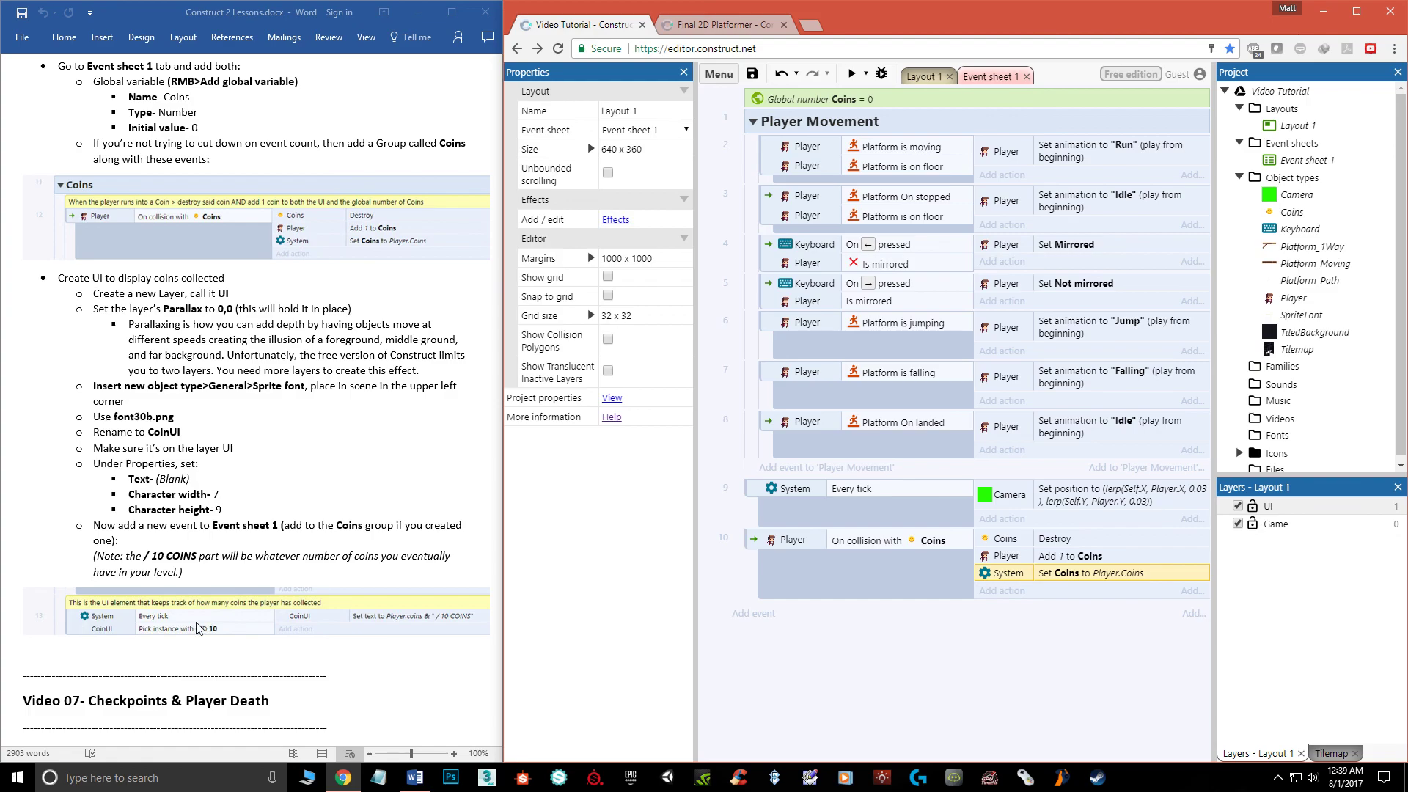
left_click(755, 614)
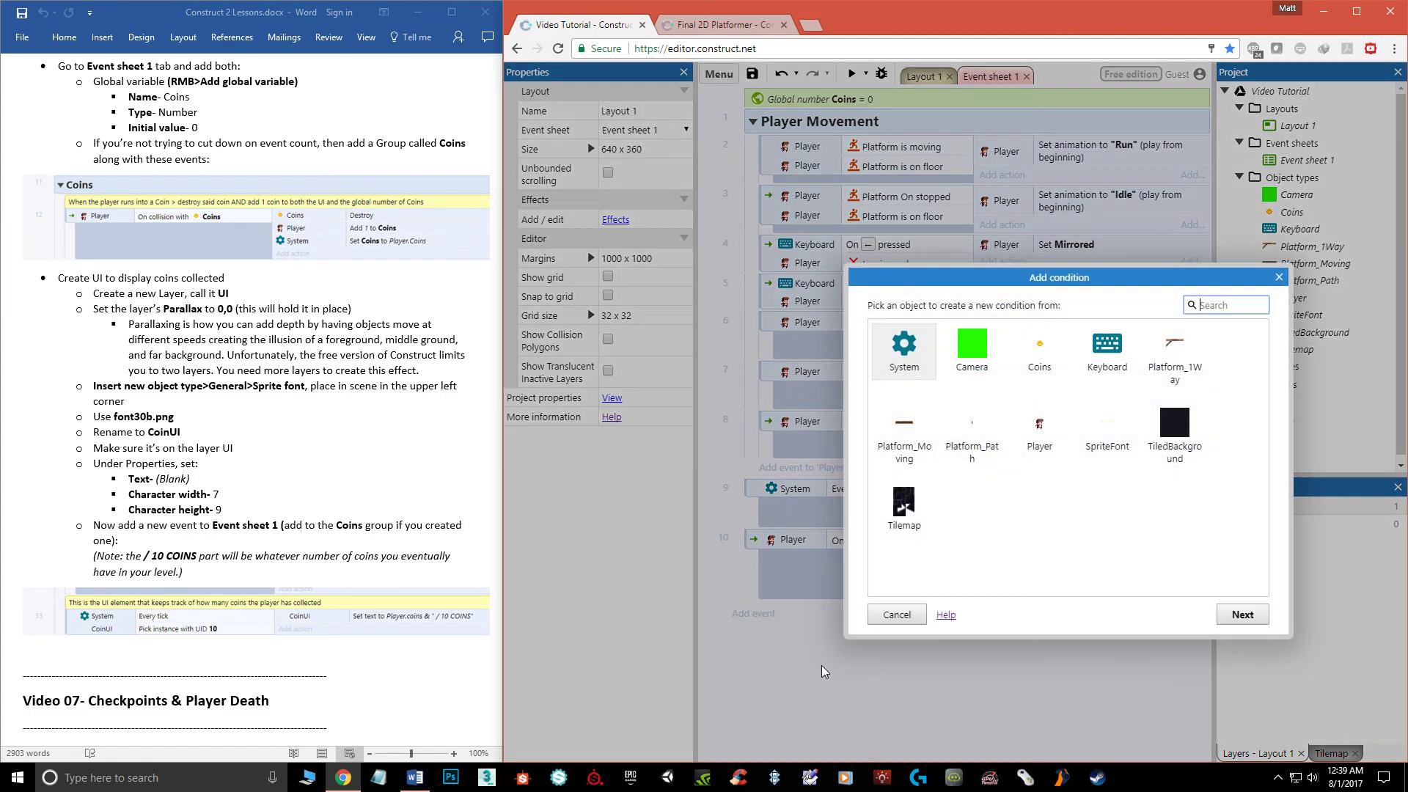
double_click(902, 360)
double_click(1075, 424)
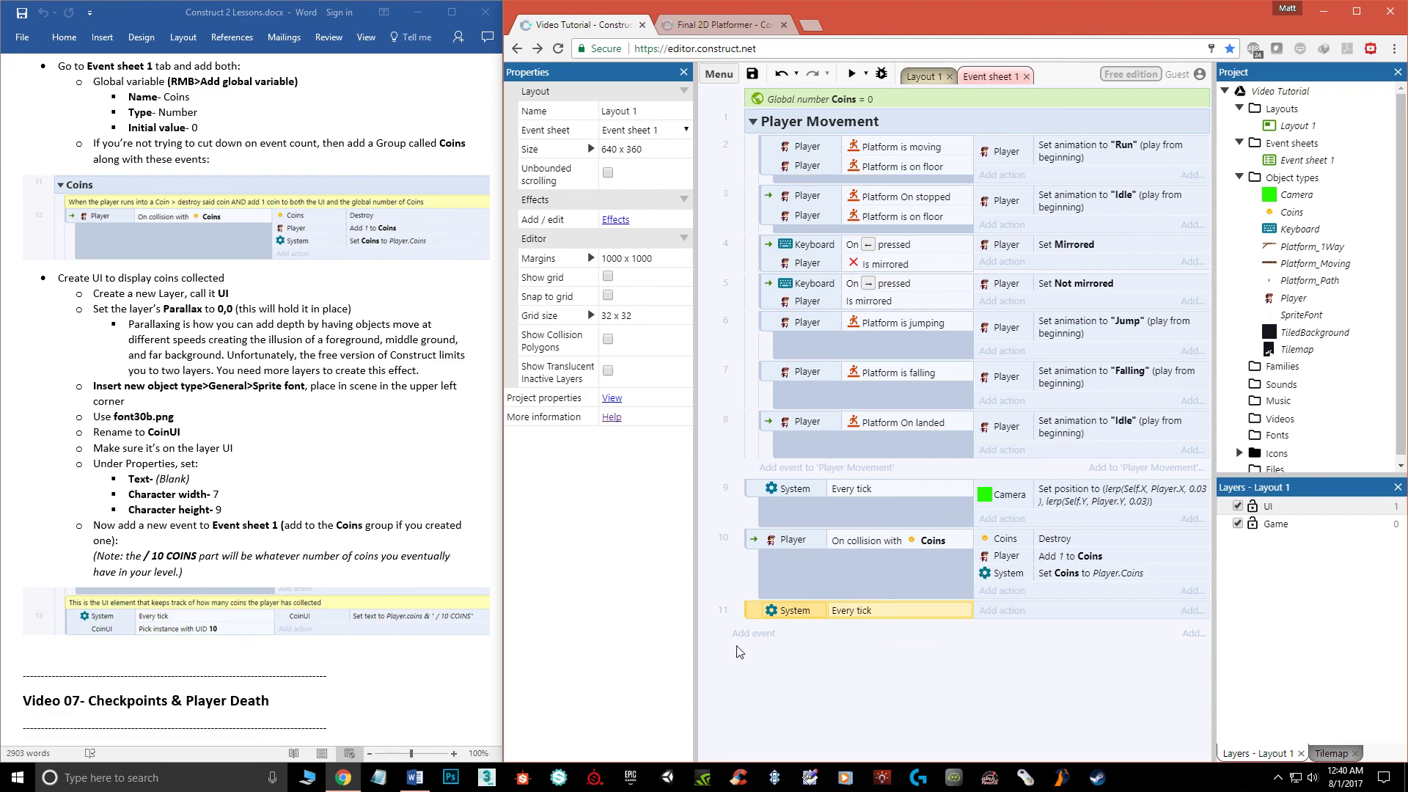
- Rename the SpriteFont object type as CoinUI
left_click(1304, 317)
right_click(1305, 321)
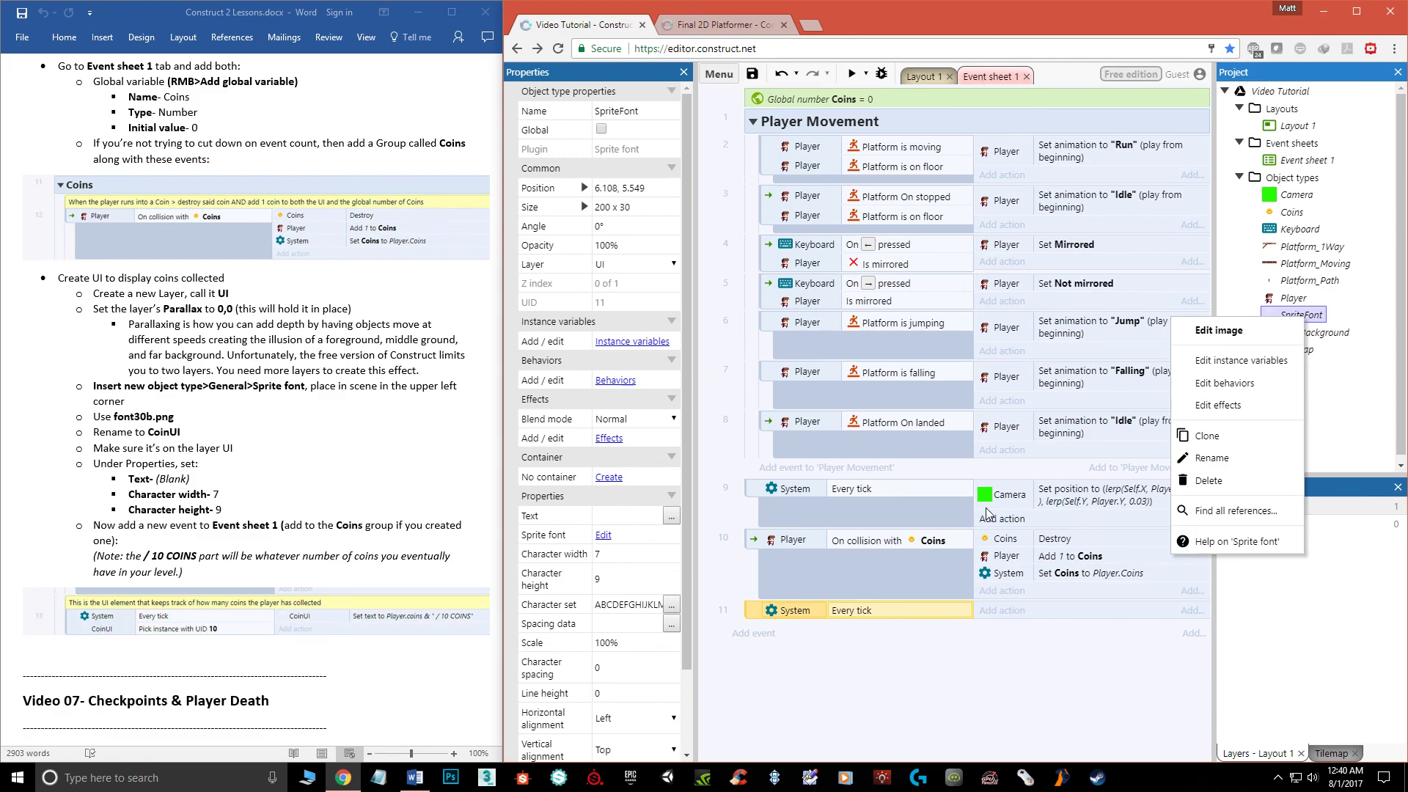
left_click(1247, 458)
type("CoinUI")
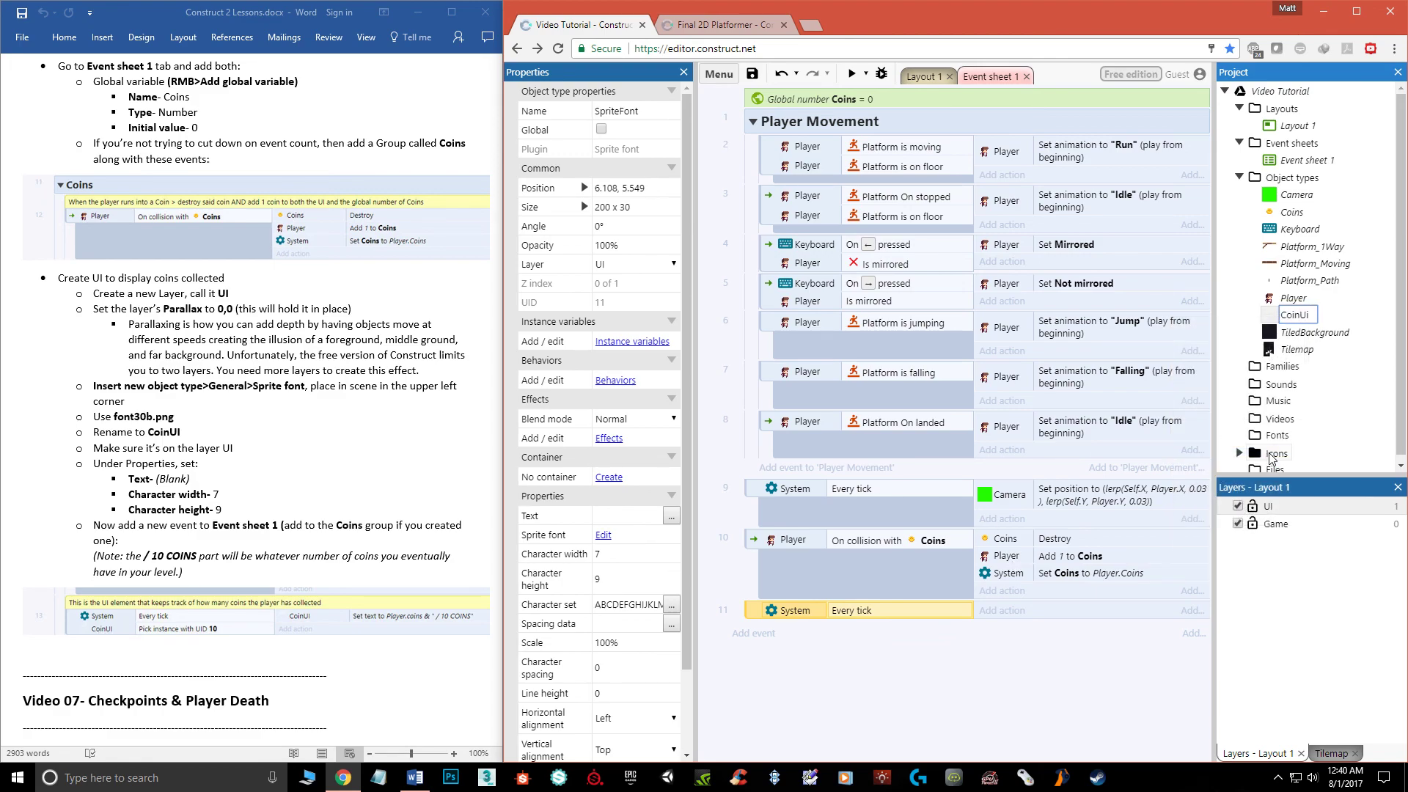
key("Return")
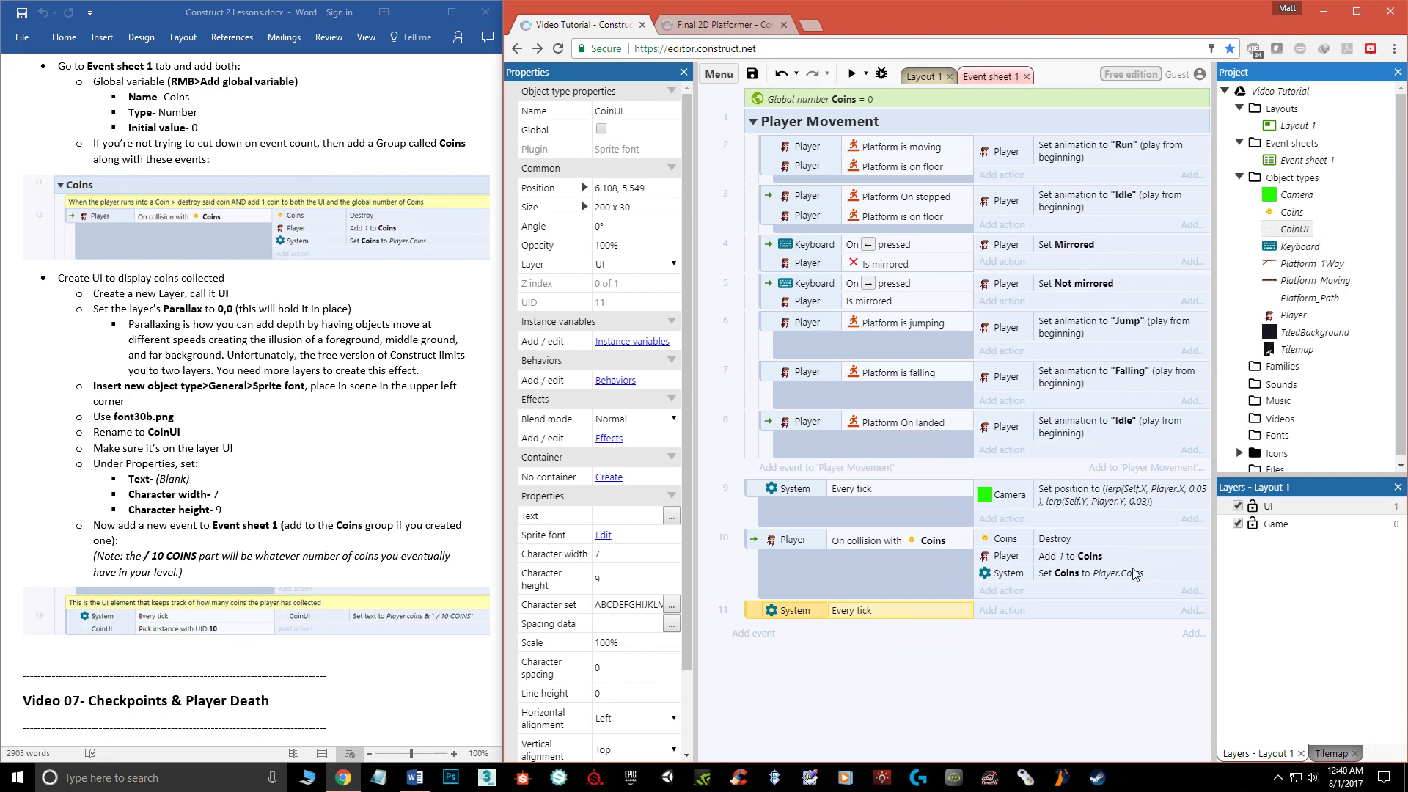
- Add a CoinUI condition Pick by unique ID with UID 11 to the new Every tick event
right_click(749, 613)
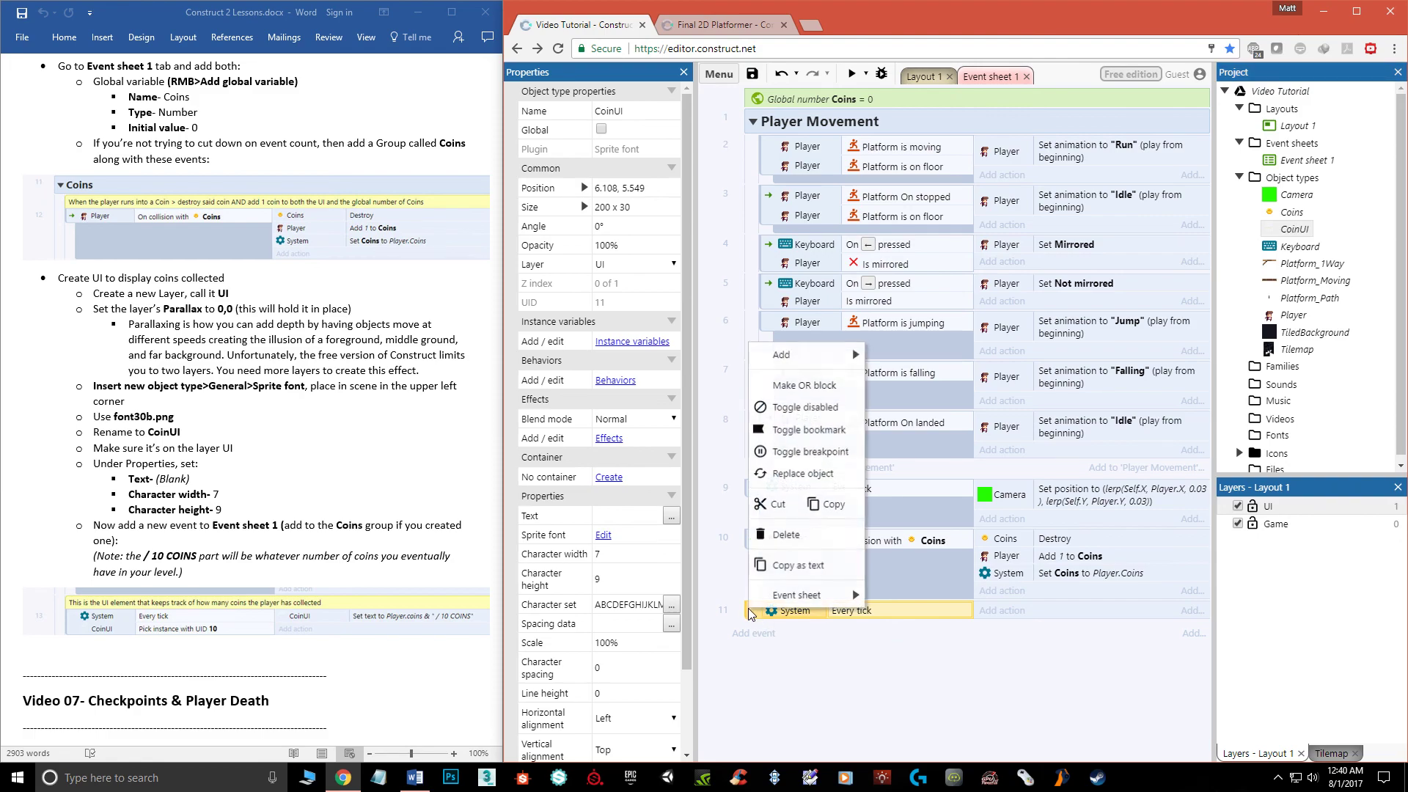
mouse_move(807, 353)
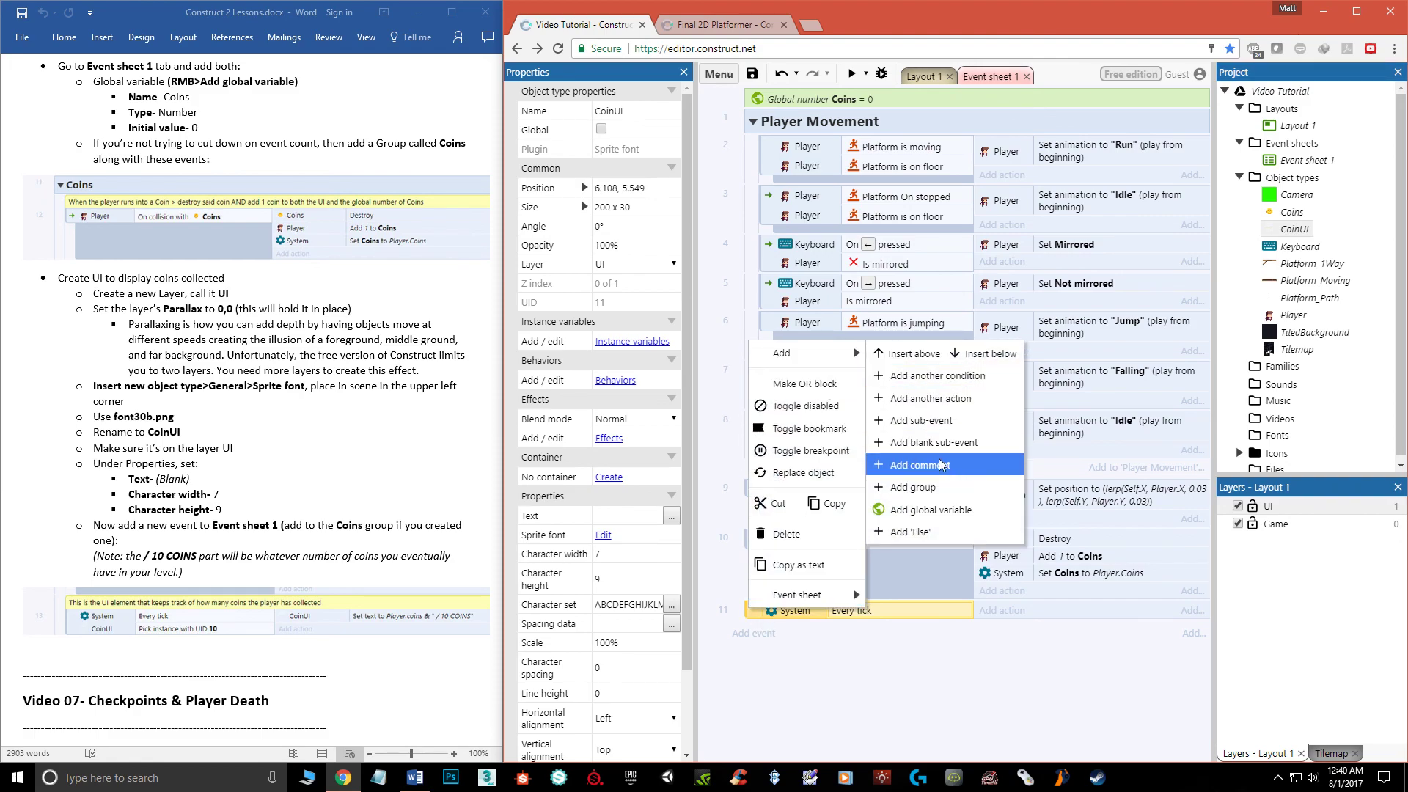
left_click(945, 376)
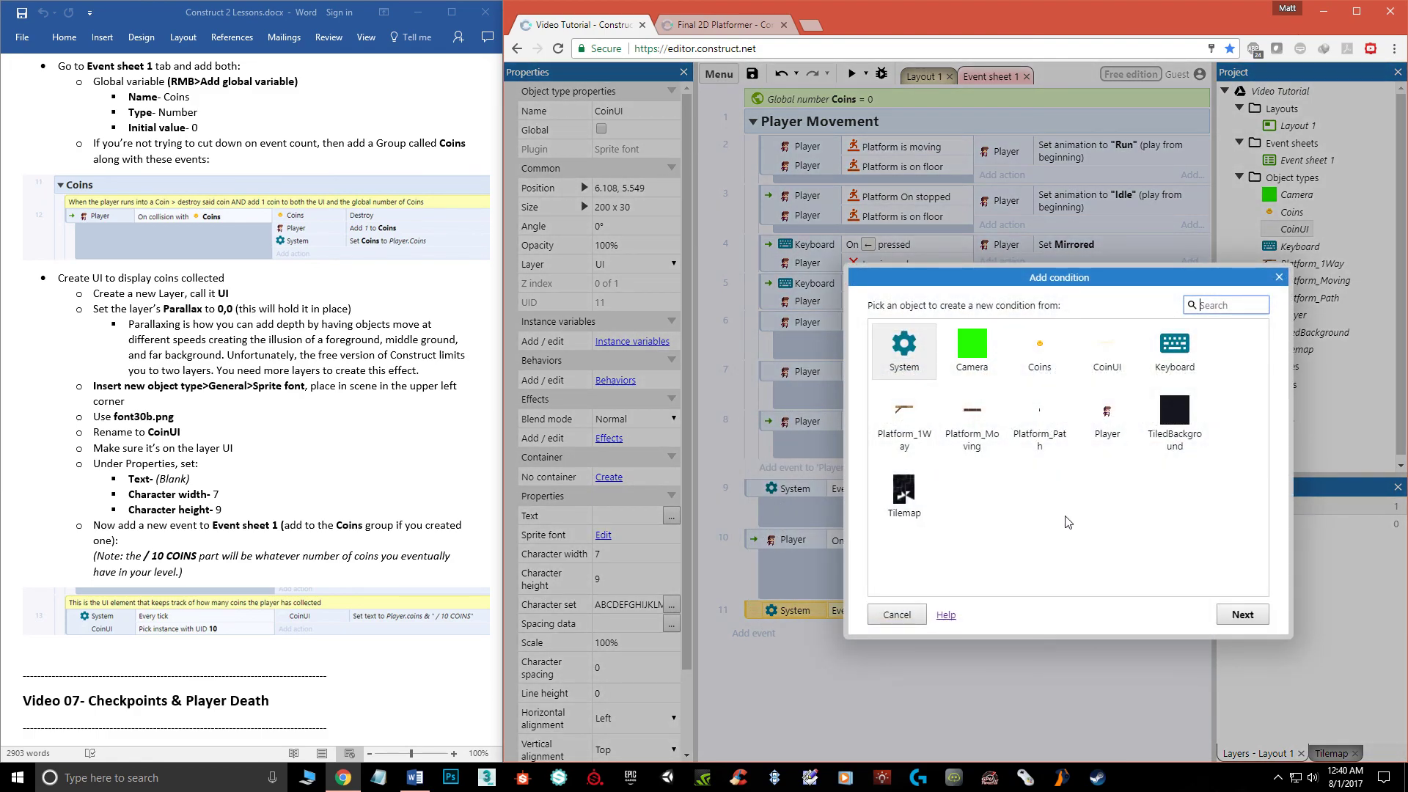
double_click(1111, 357)
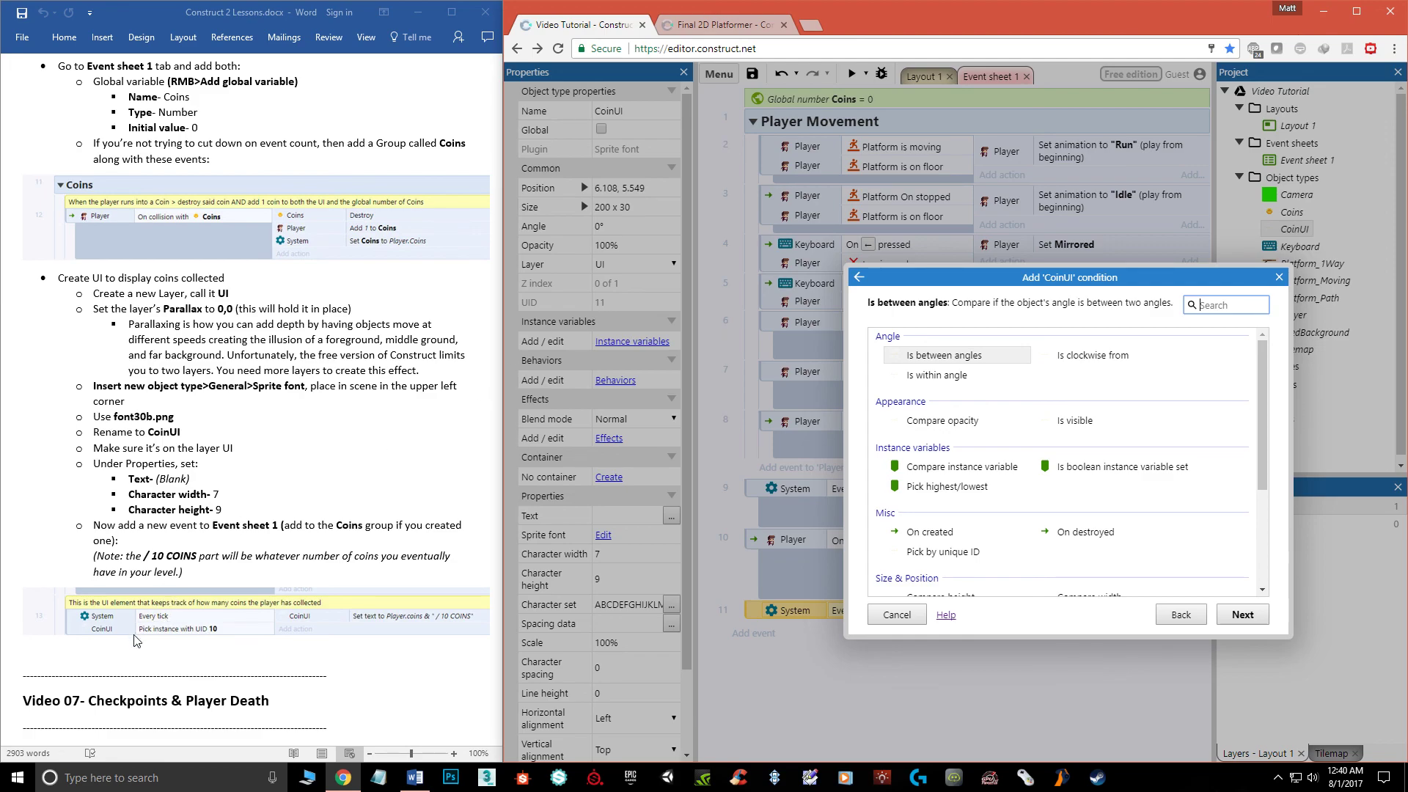
left_click(226, 636)
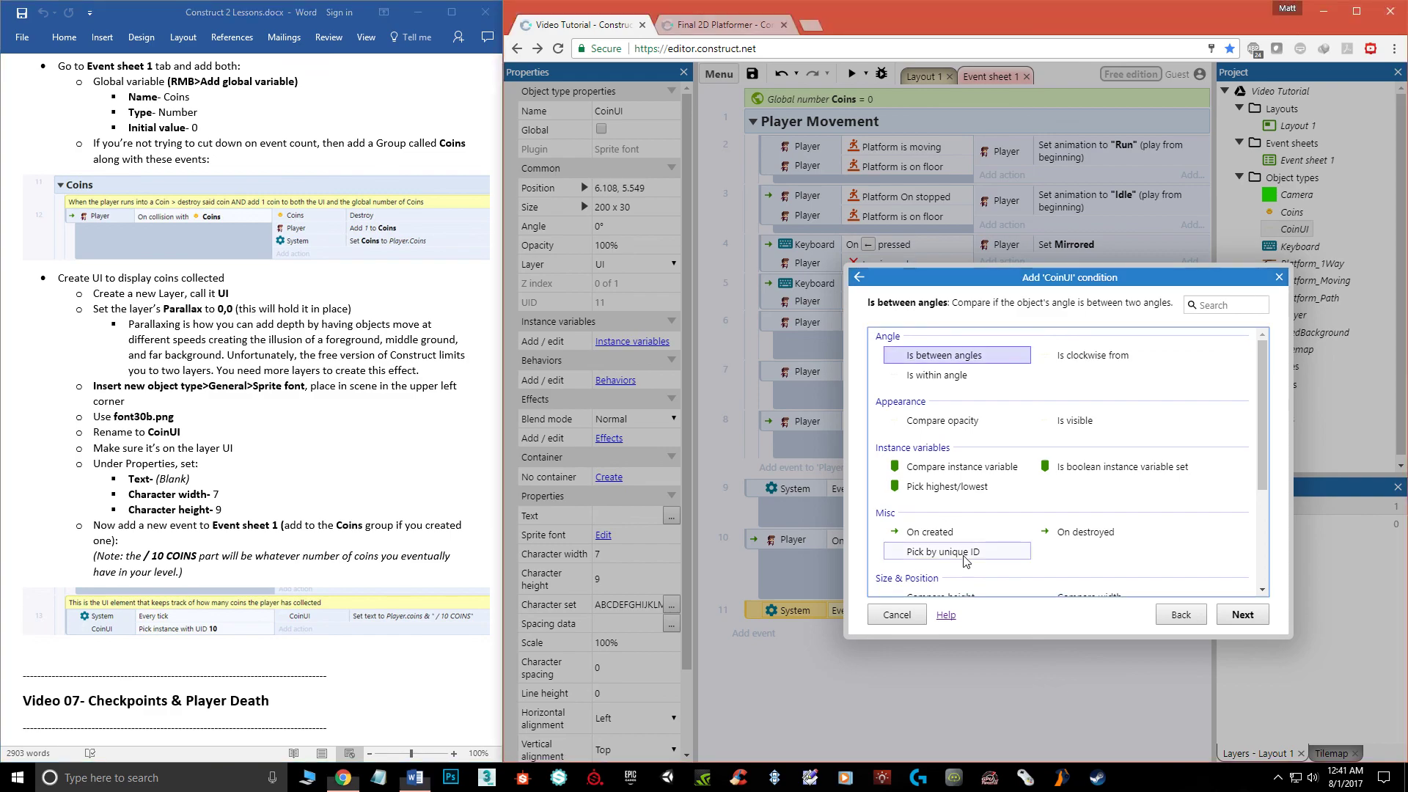
double_click(957, 558)
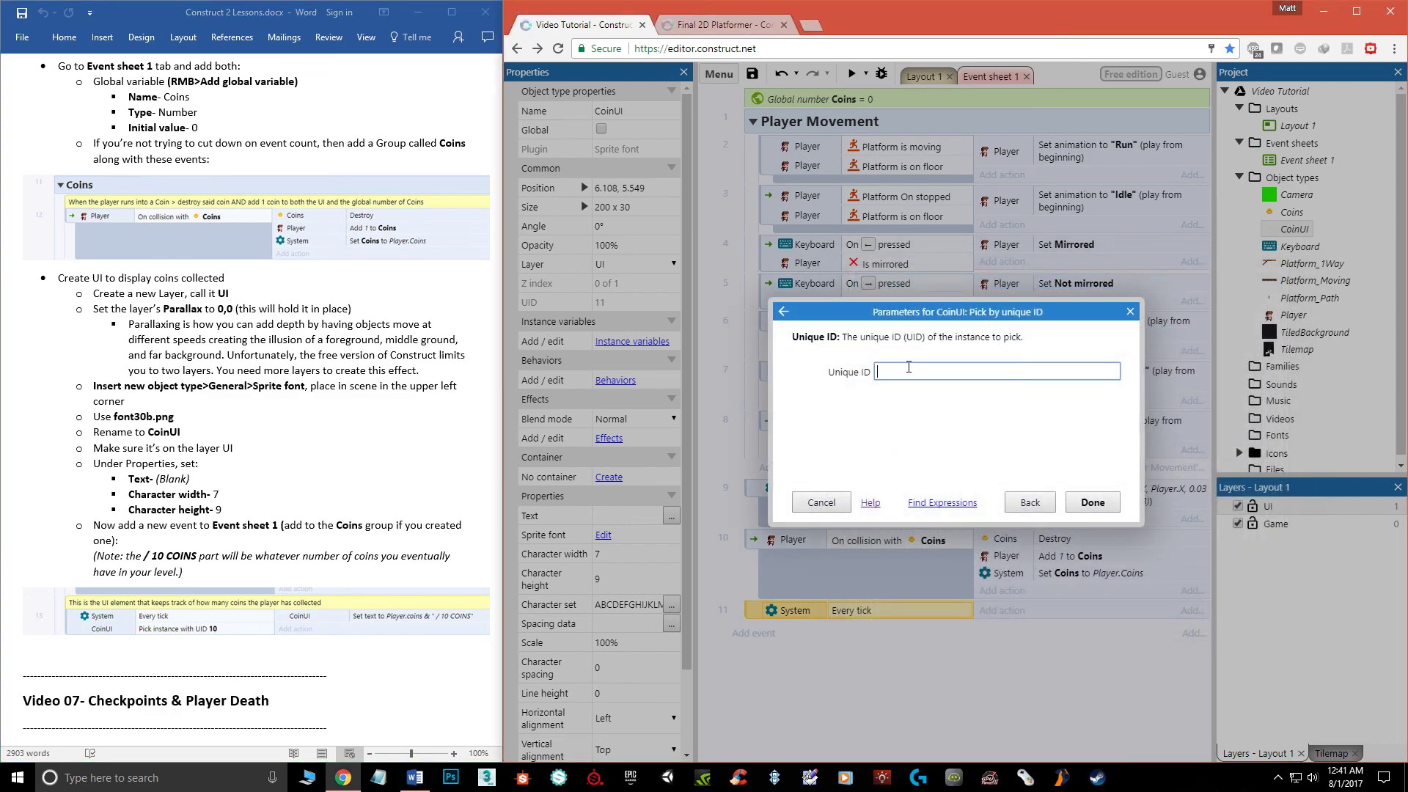
left_click(1097, 503)
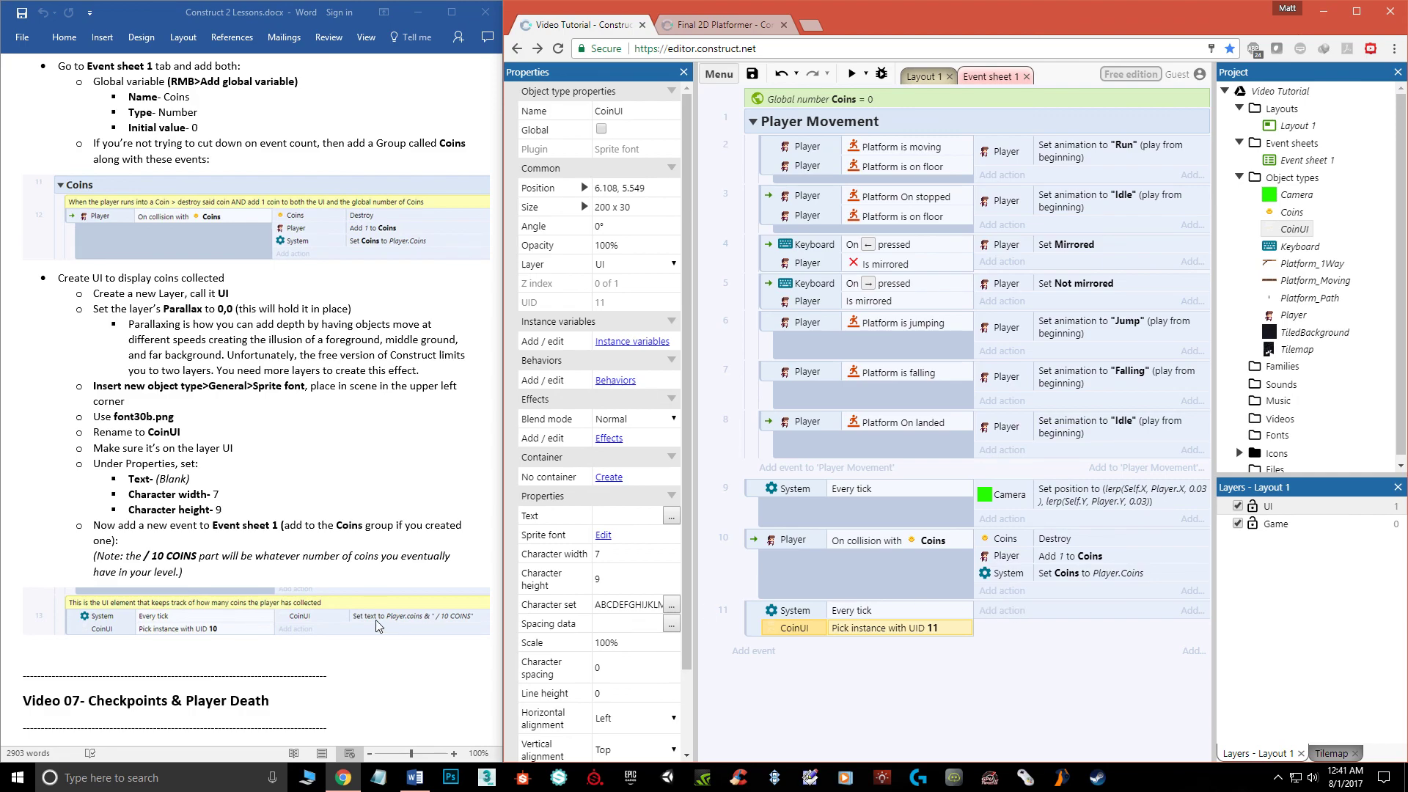
- Add a CoinUI Set text action with the text Player.Coins & " / 10 COINS" to the new Every tick event
left_click(1002, 611)
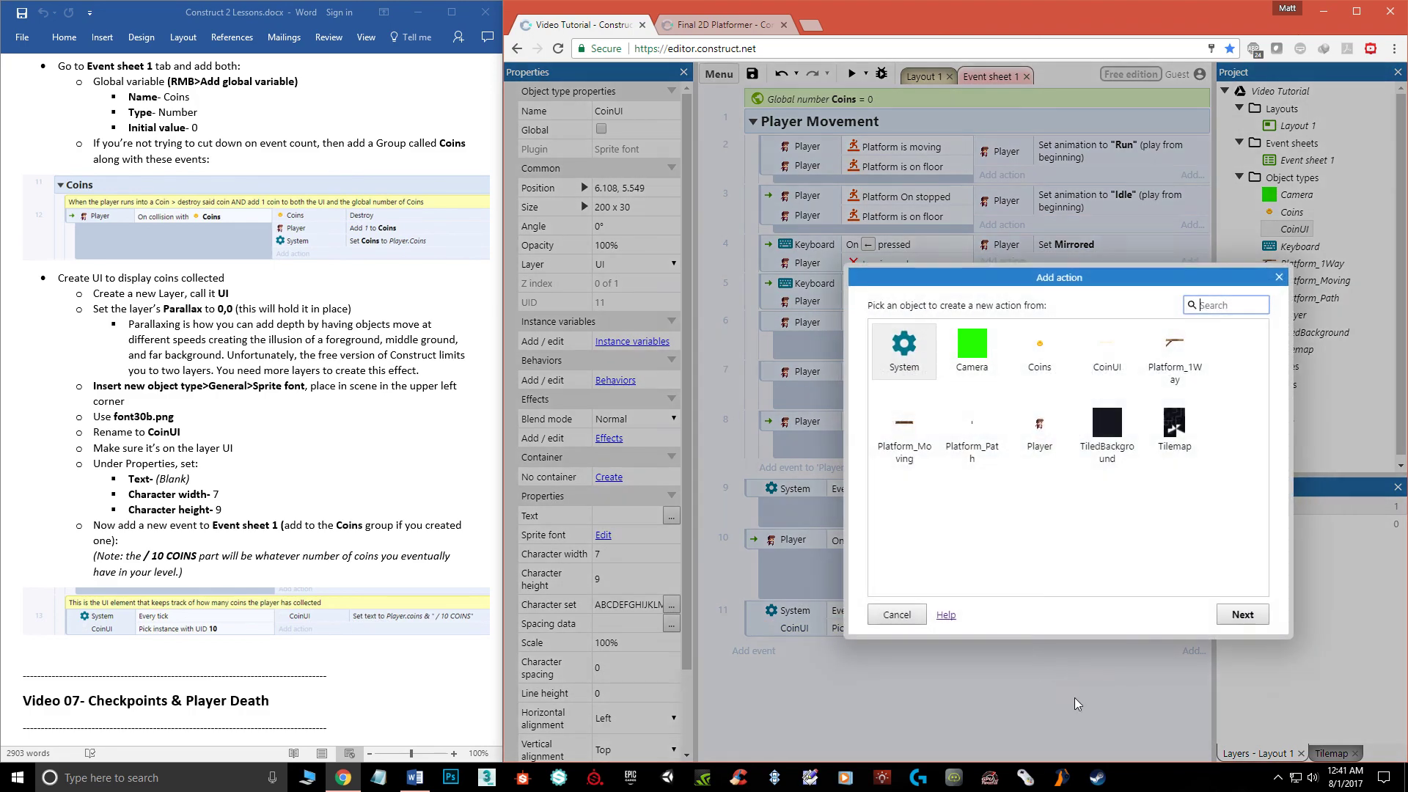
double_click(1115, 360)
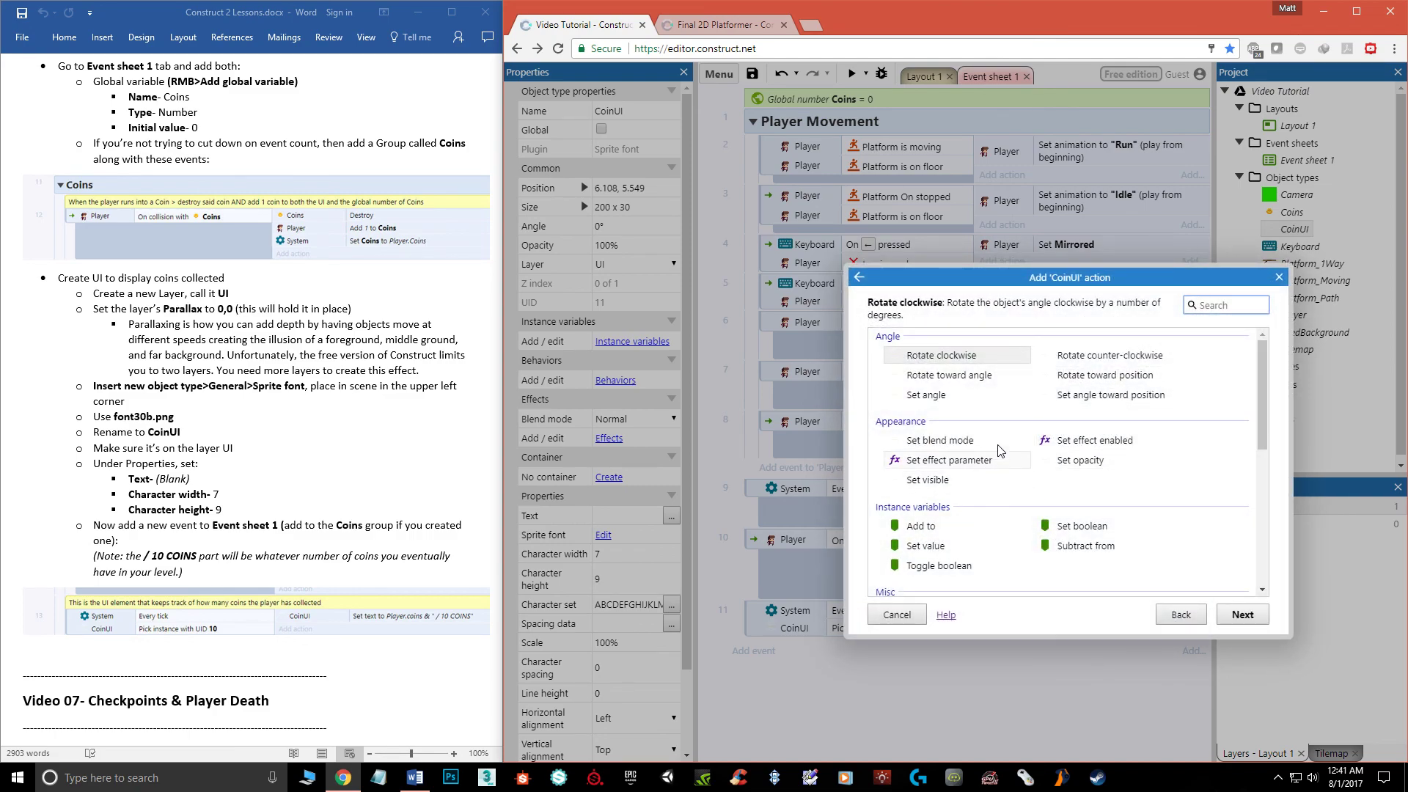
type("set")
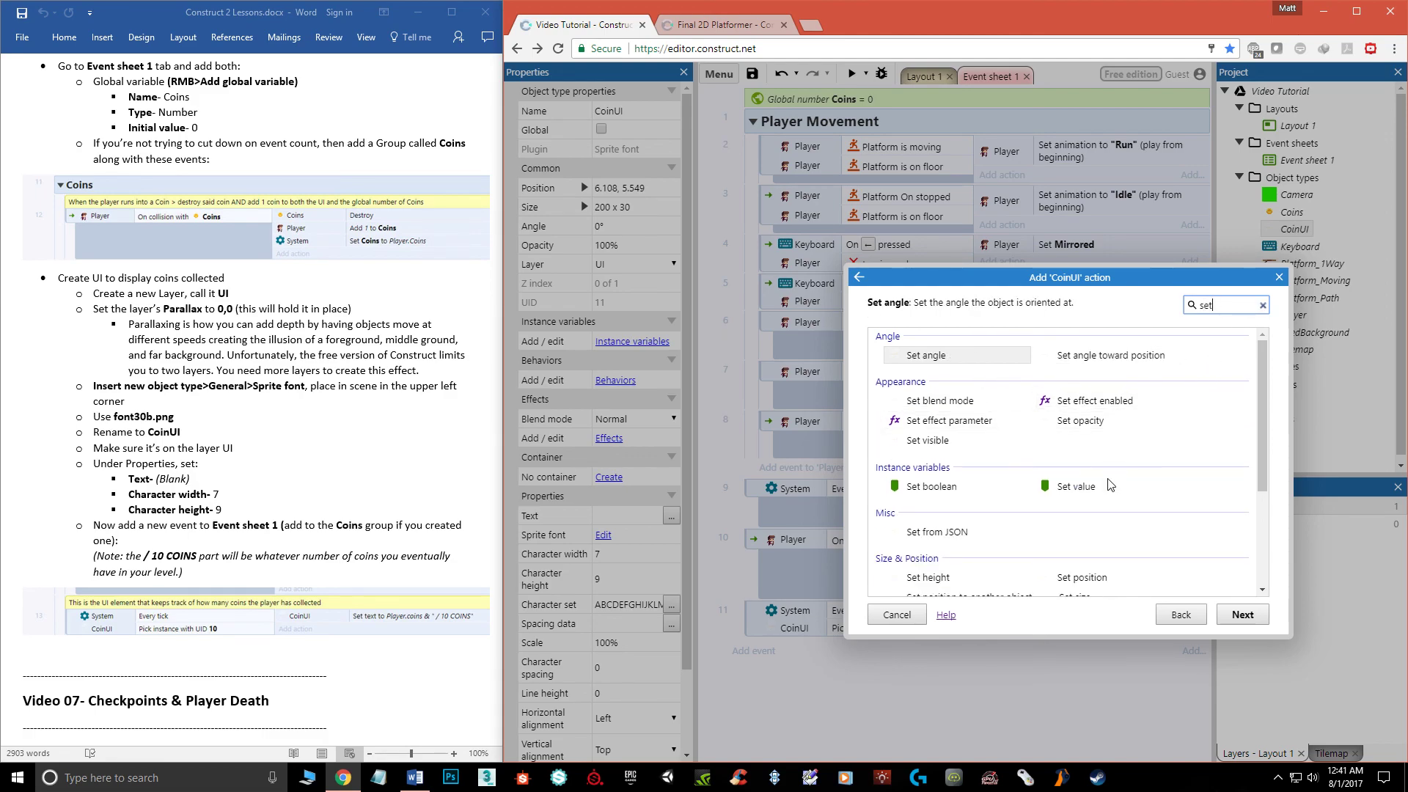
scroll(1114, 494, "down", 3)
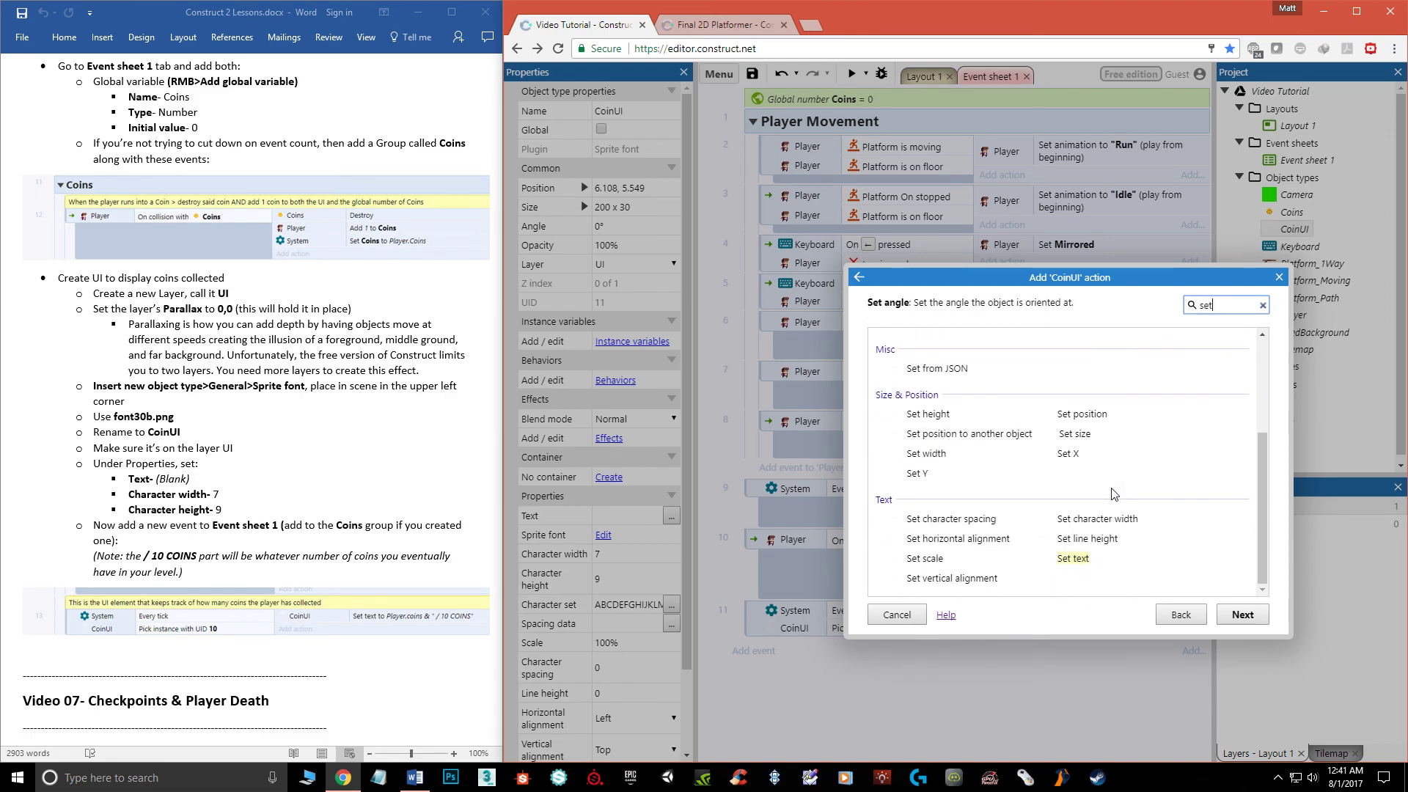
double_click(1073, 558)
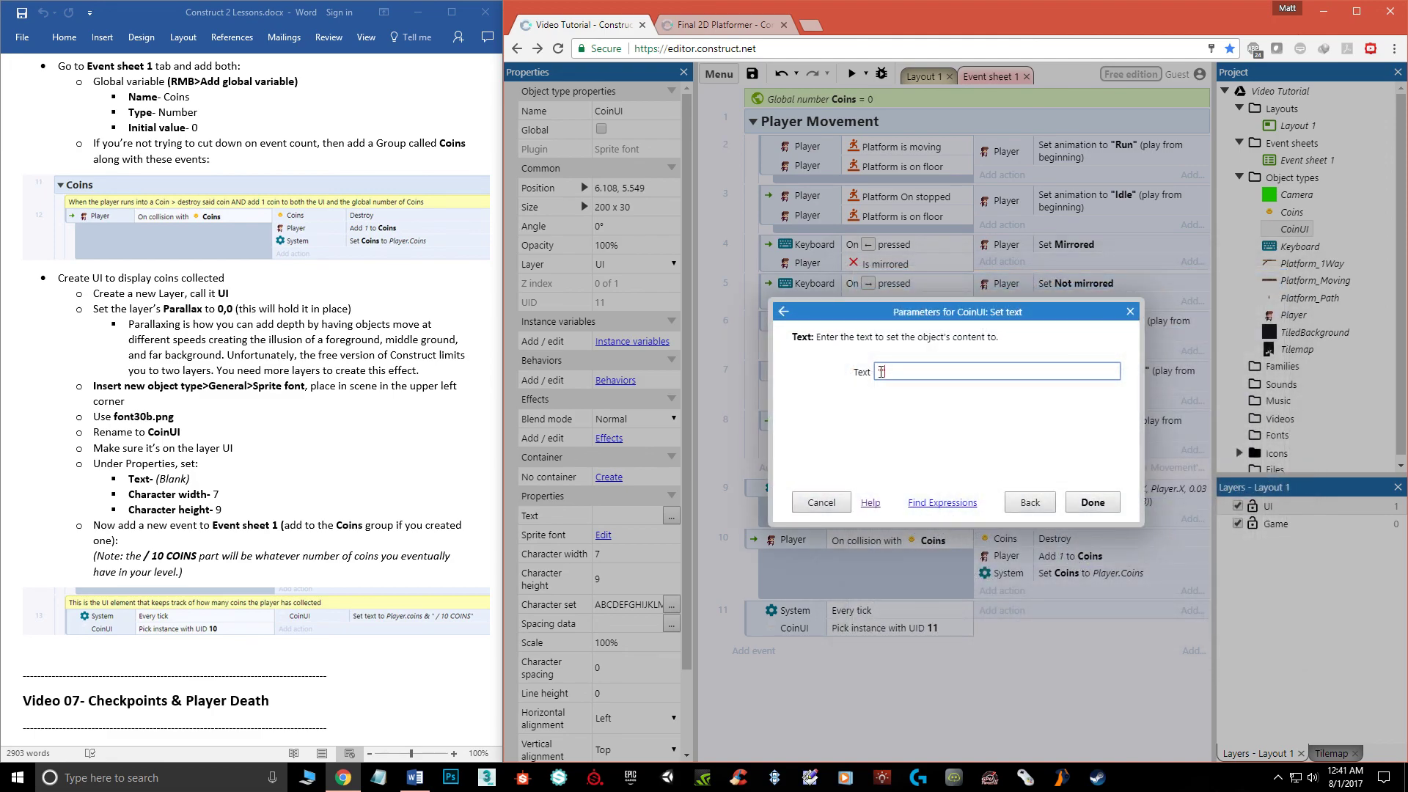
type("Play")
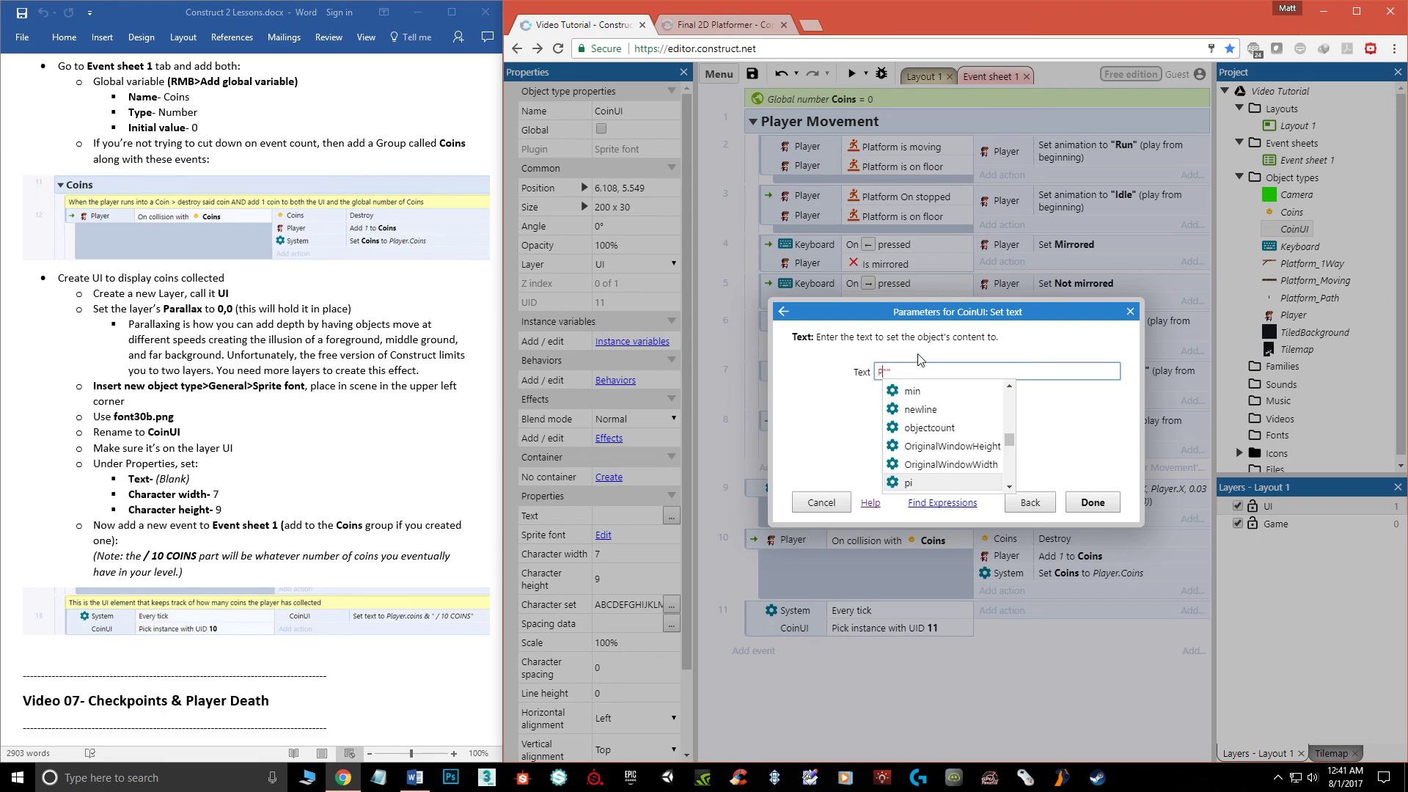
type("er")
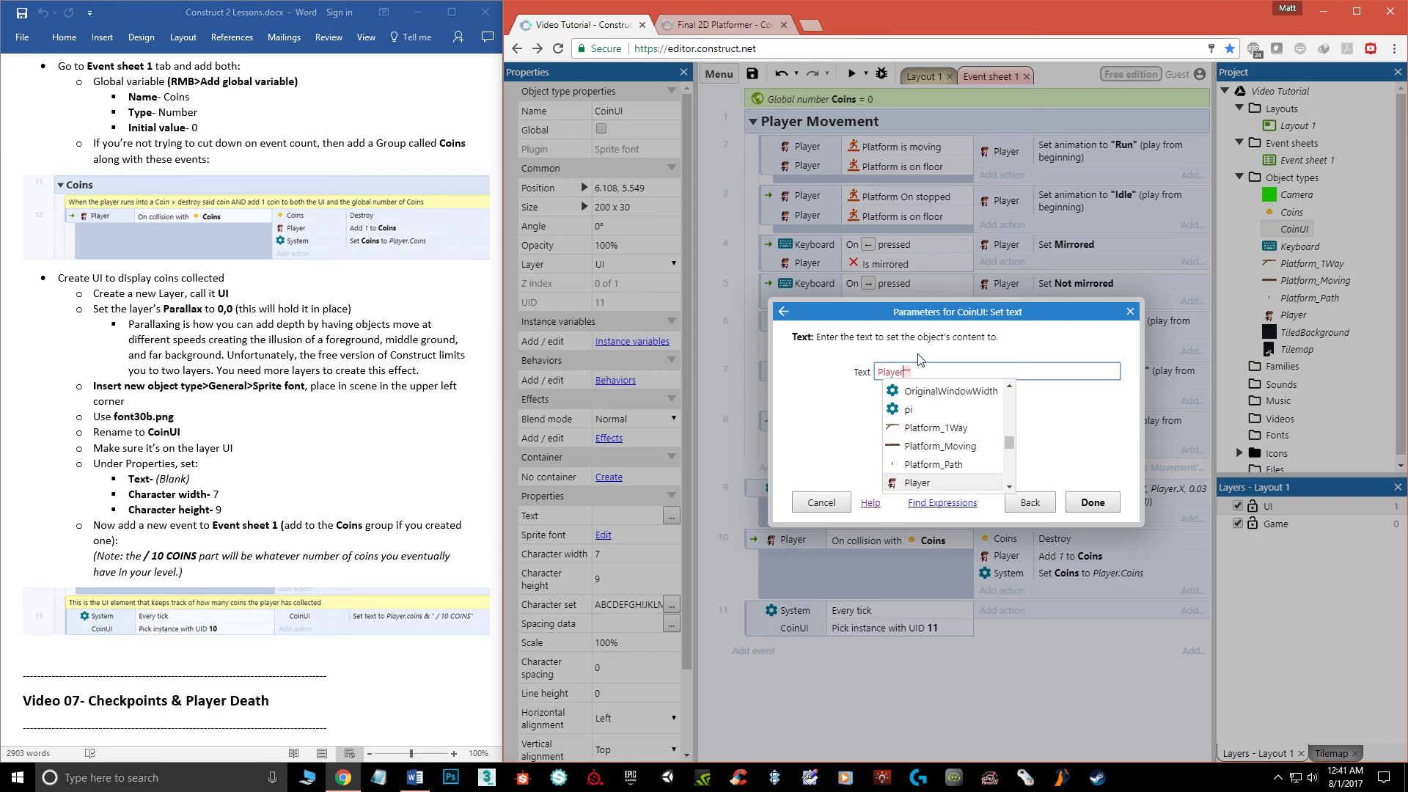
type(".Coins")
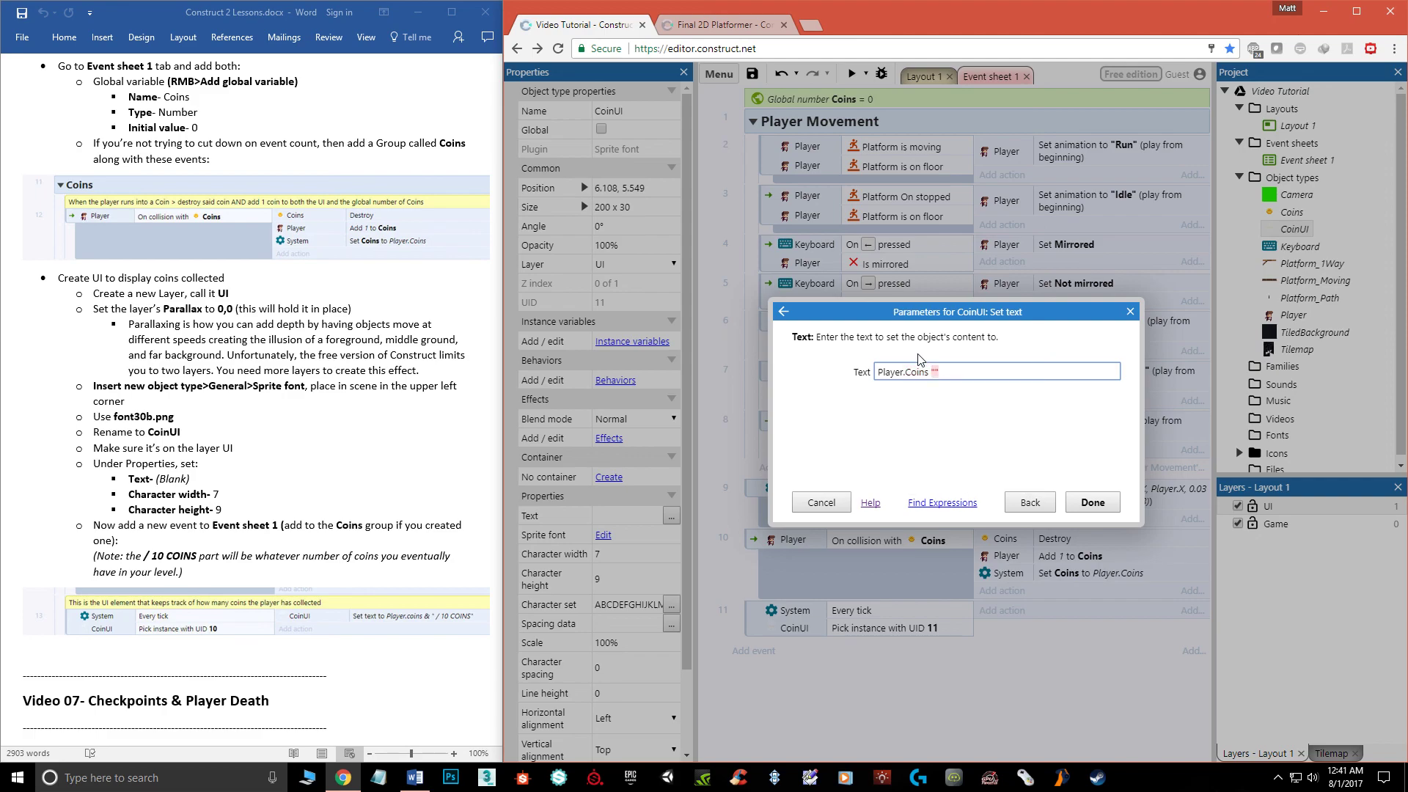
type("&")
left_click(1093, 502)
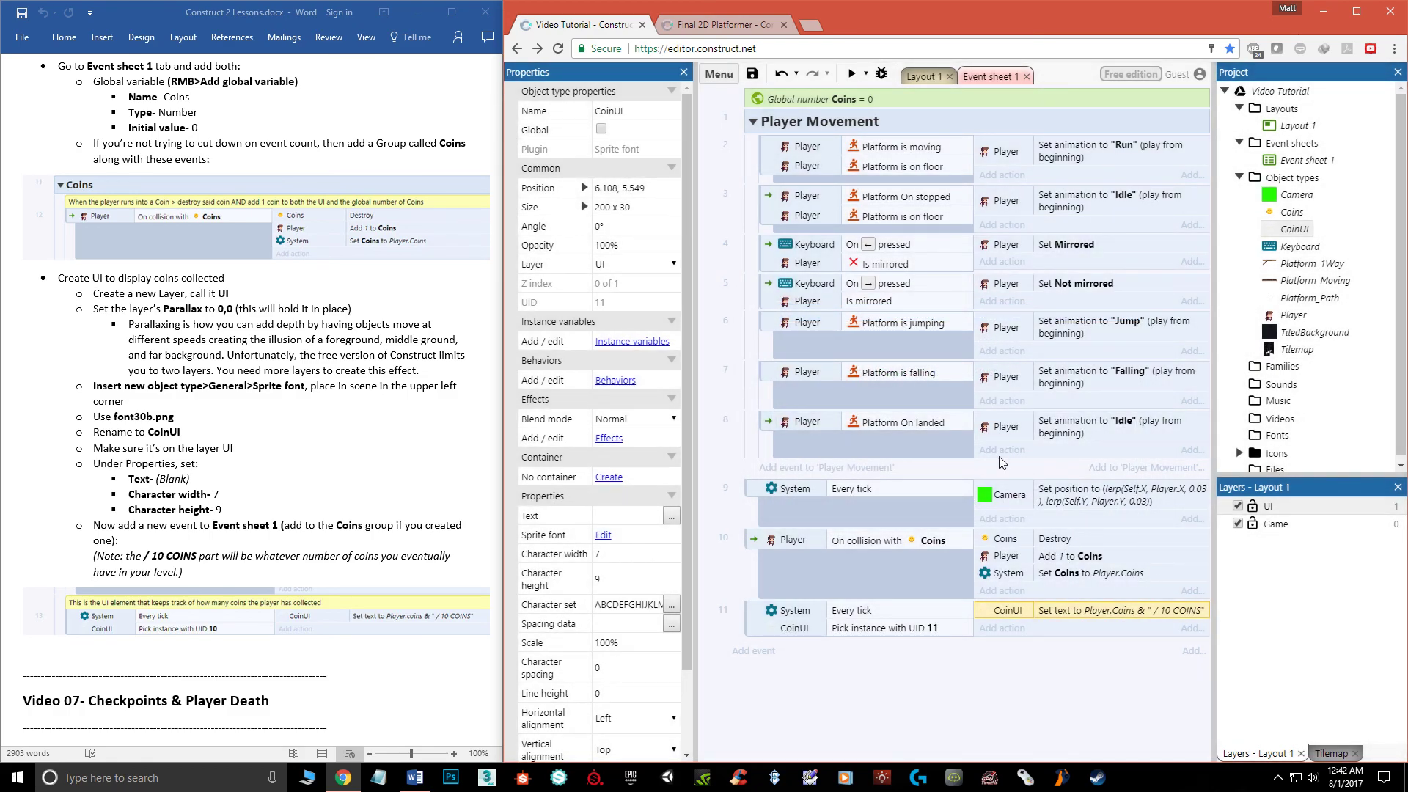
- Preview the game in a maximized window, collect both coins with the player, and check the coin counter while moving and jumping
left_click(852, 74)
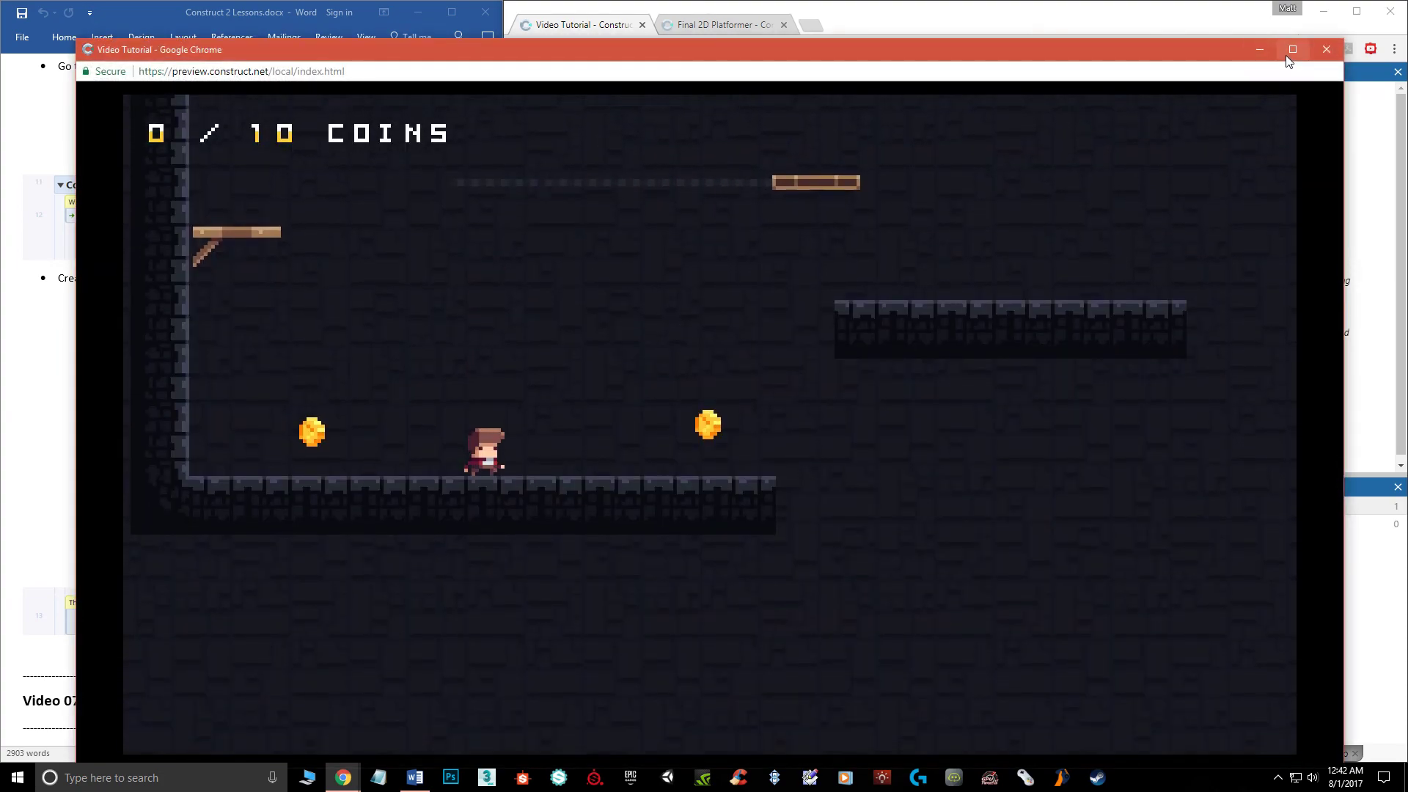
left_click(1293, 50)
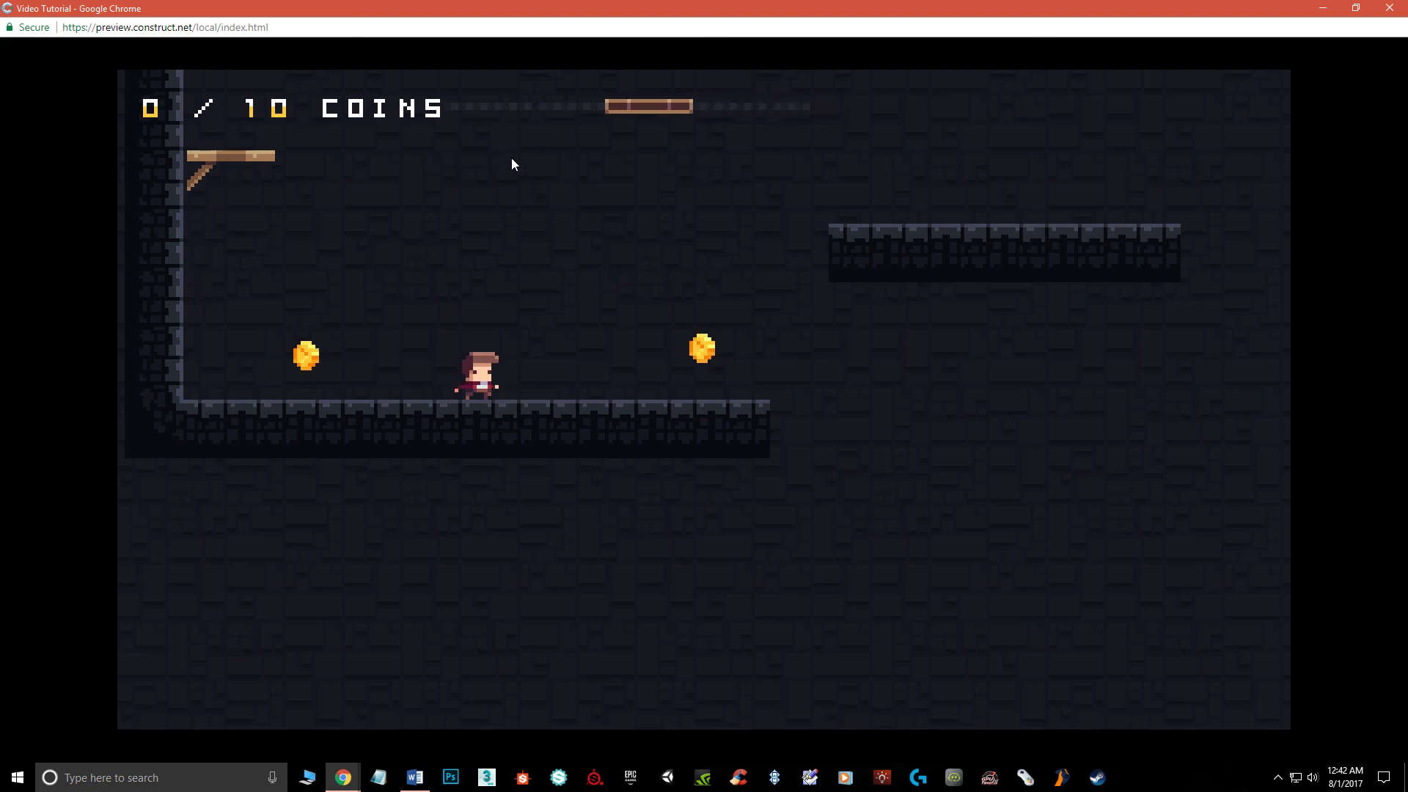
key("Right")
key("Left")
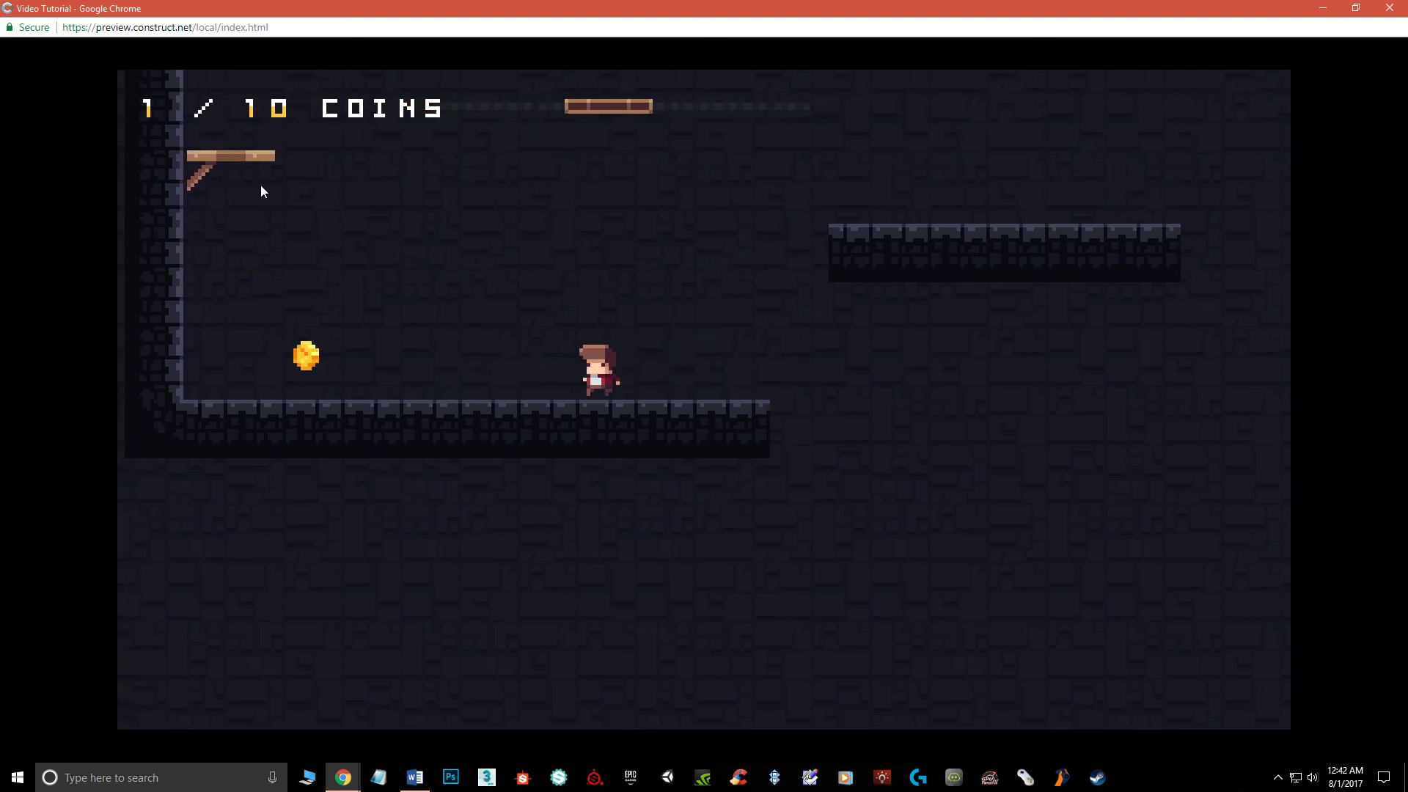
key("Right")
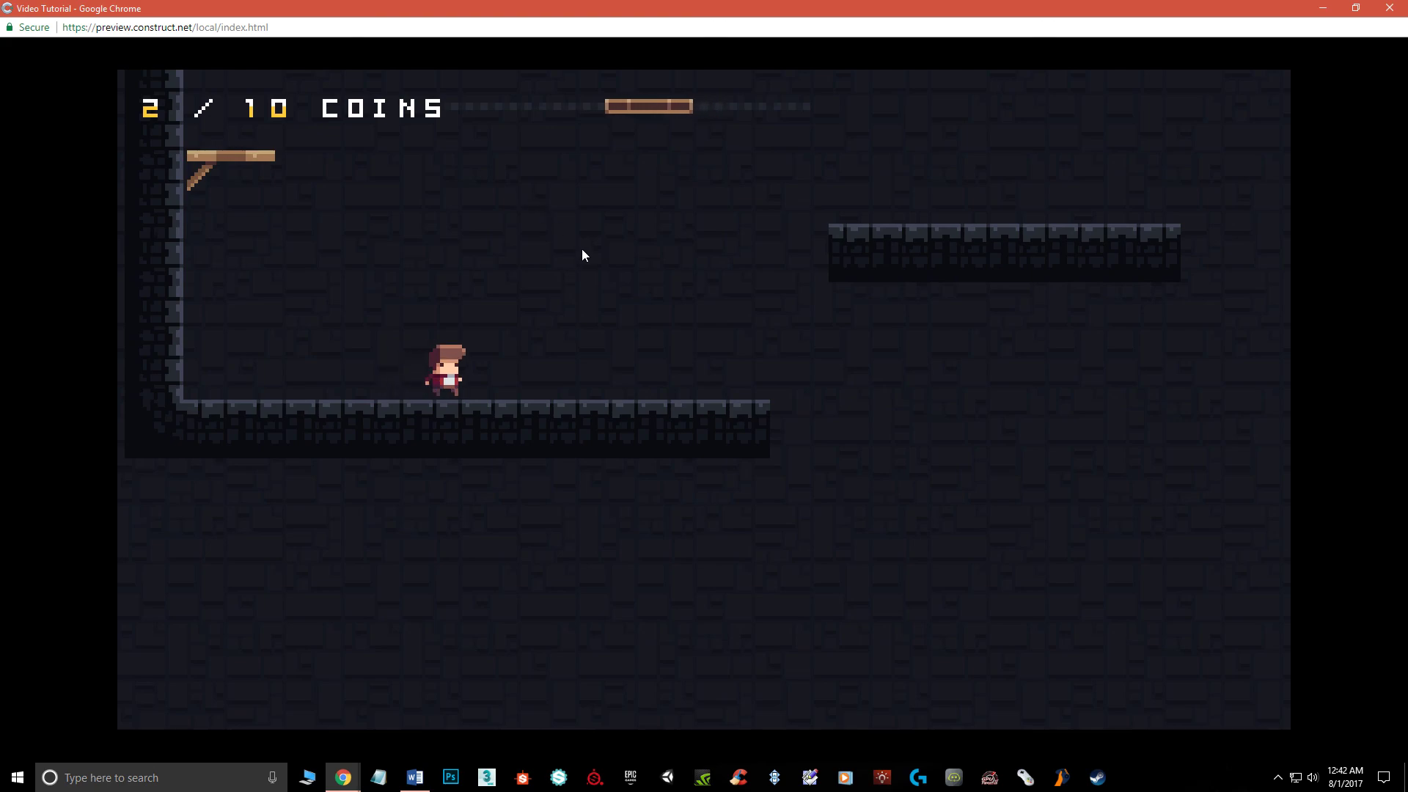
key("Up")
key("Left")
key("Up")
key("Right")
key("Left")
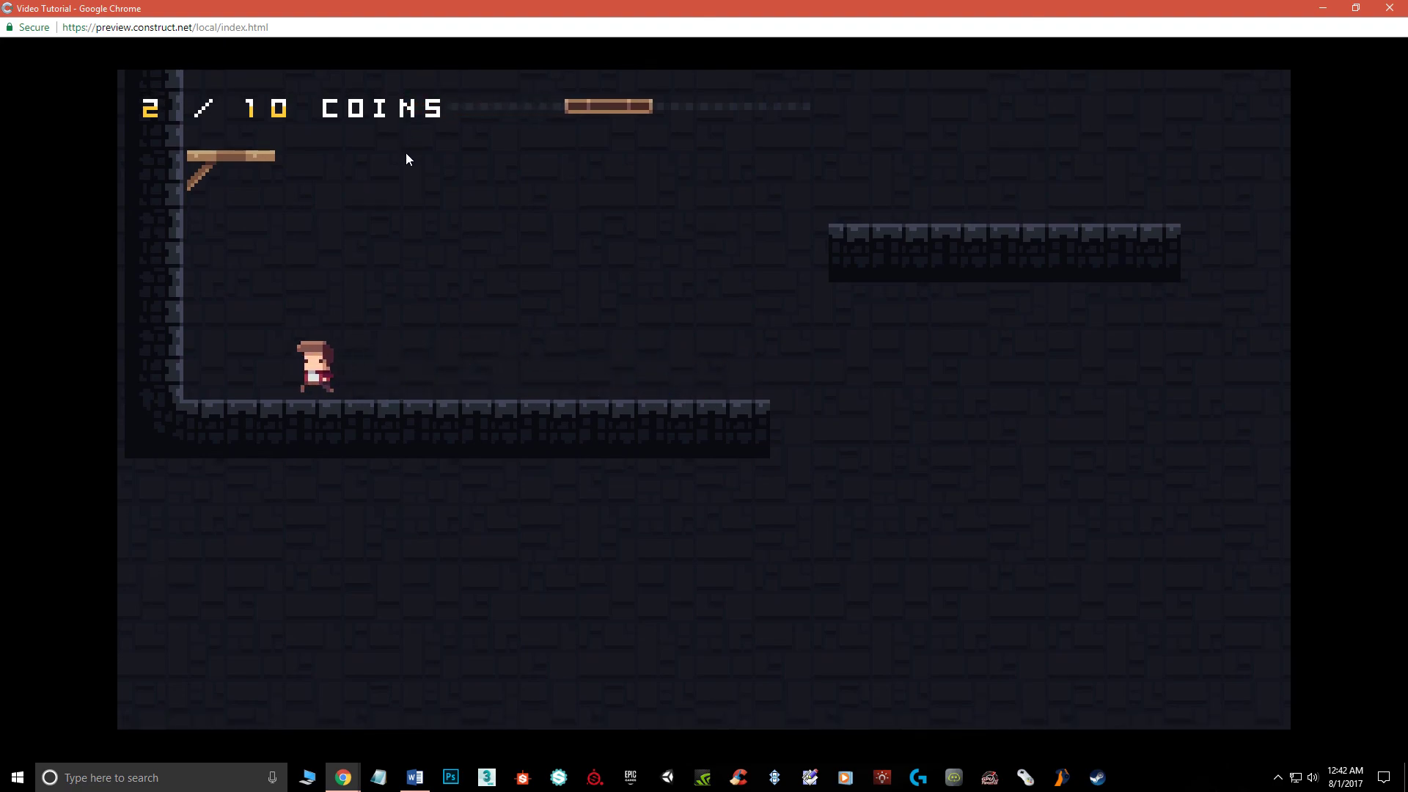